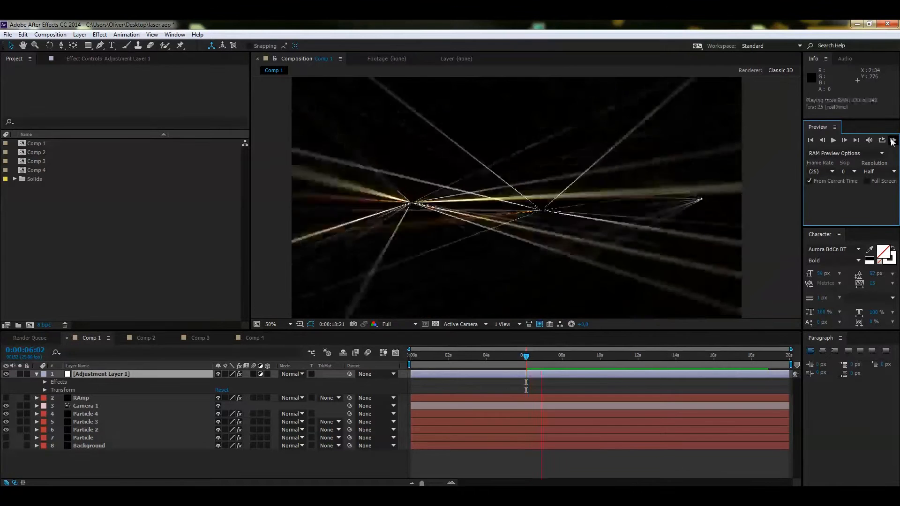
Stop the running Comp 1 preview, and play the Comp 2 laser animation as a RAM preview
click(893, 141)
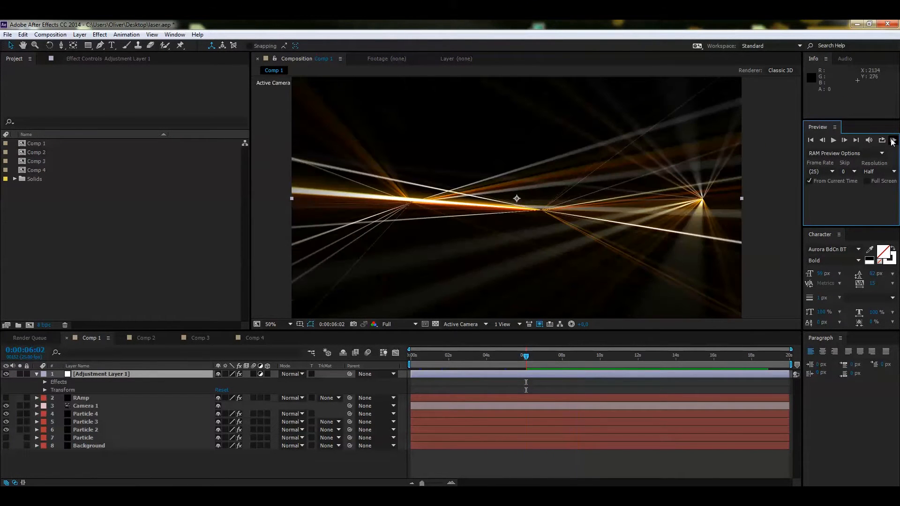
click(155, 339)
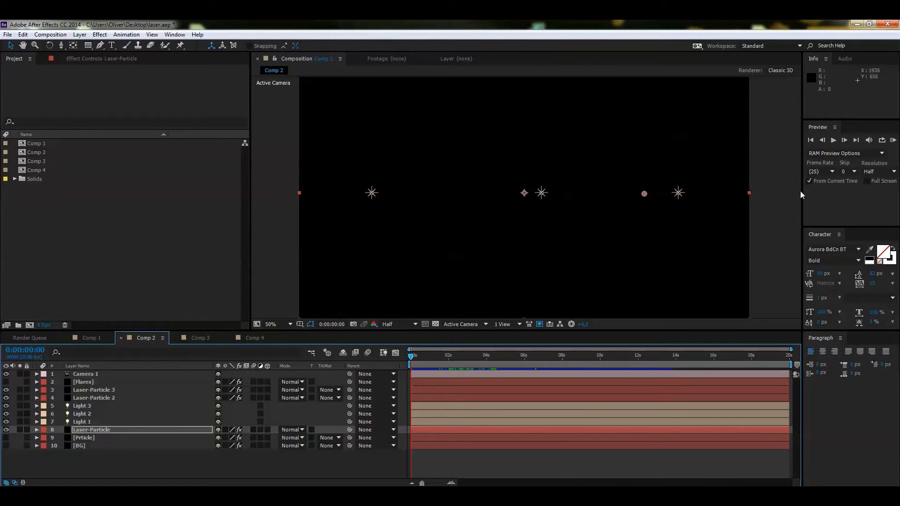
click(892, 139)
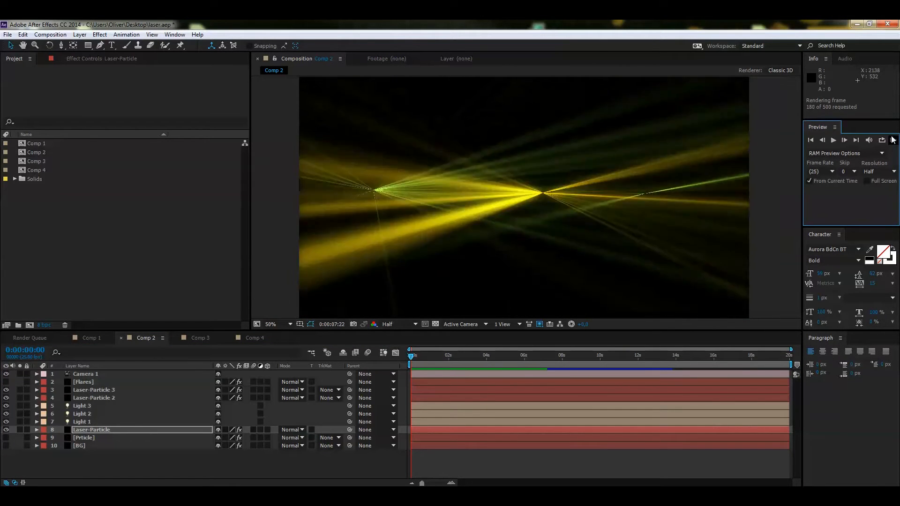
click(893, 140)
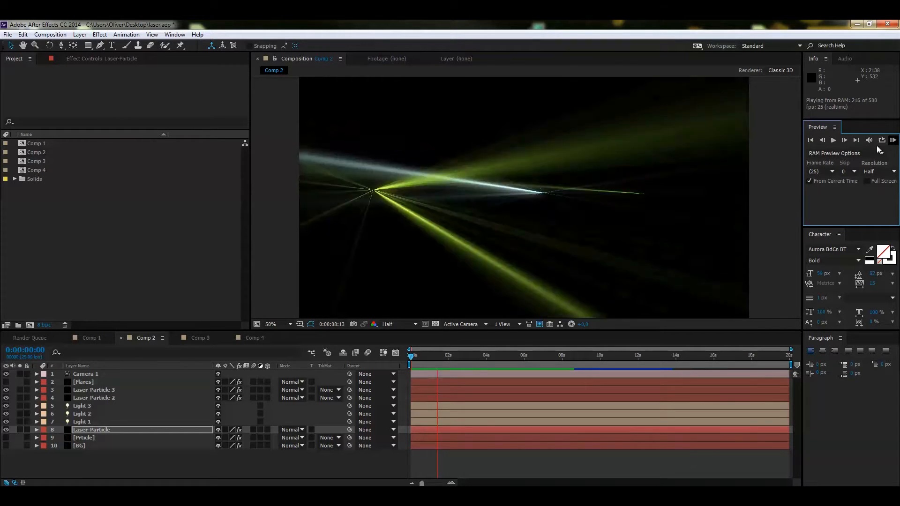
click(892, 140)
Play RAM previews of the Comp 3 wave animation and the Comp 4 Laserlight text animation
click(200, 338)
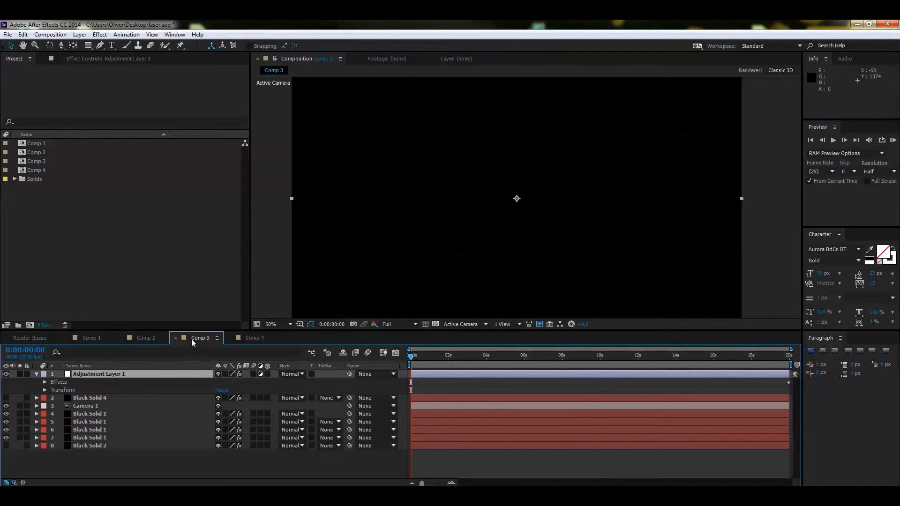
click(892, 141)
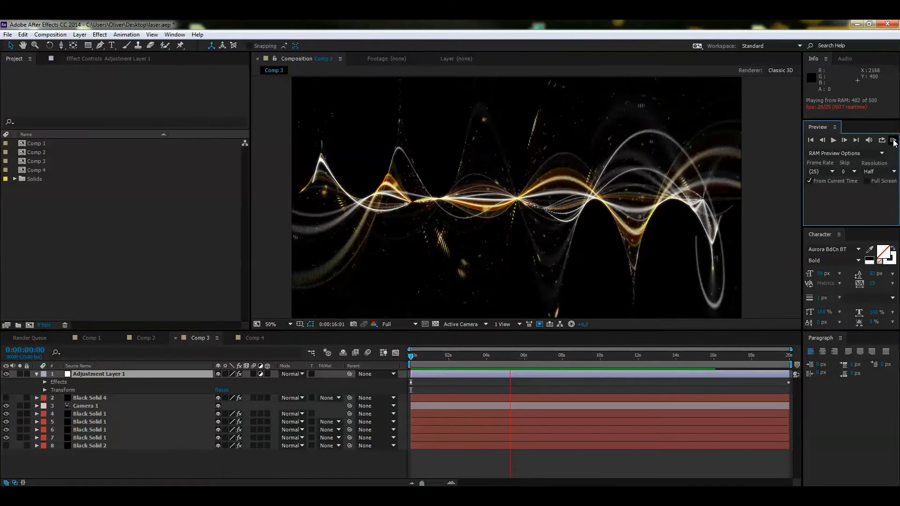
click(703, 251)
click(255, 338)
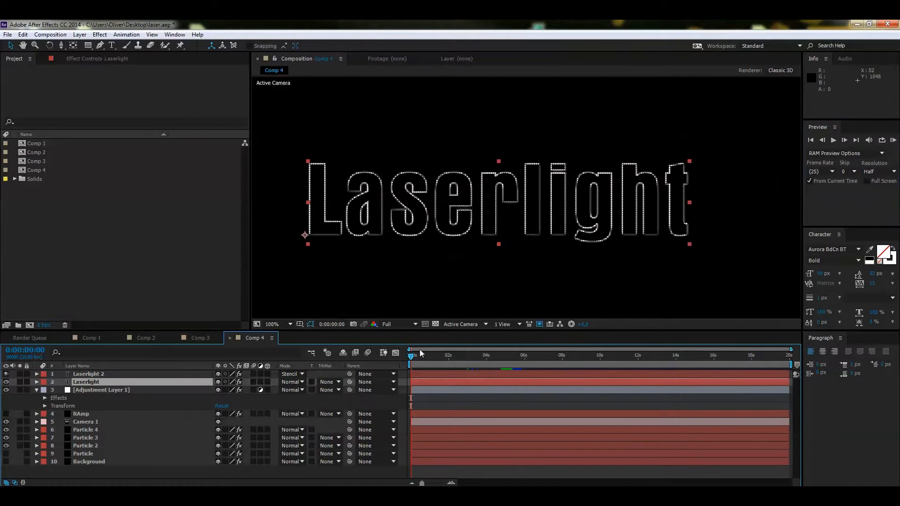
click(893, 140)
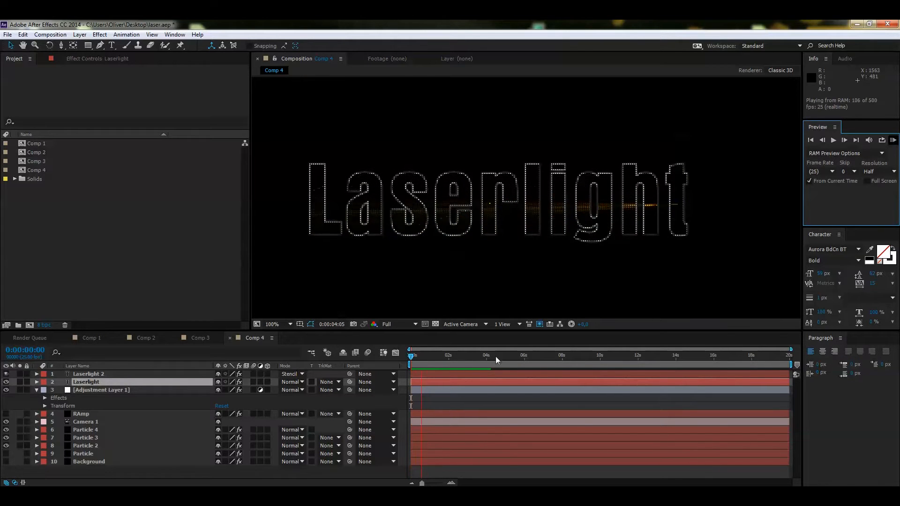
click(433, 361)
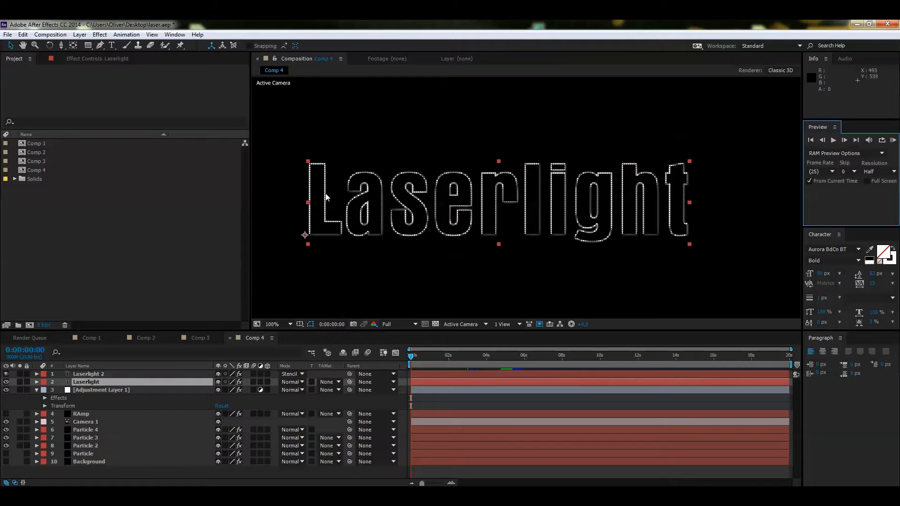
drag(892, 101, 843, 108)
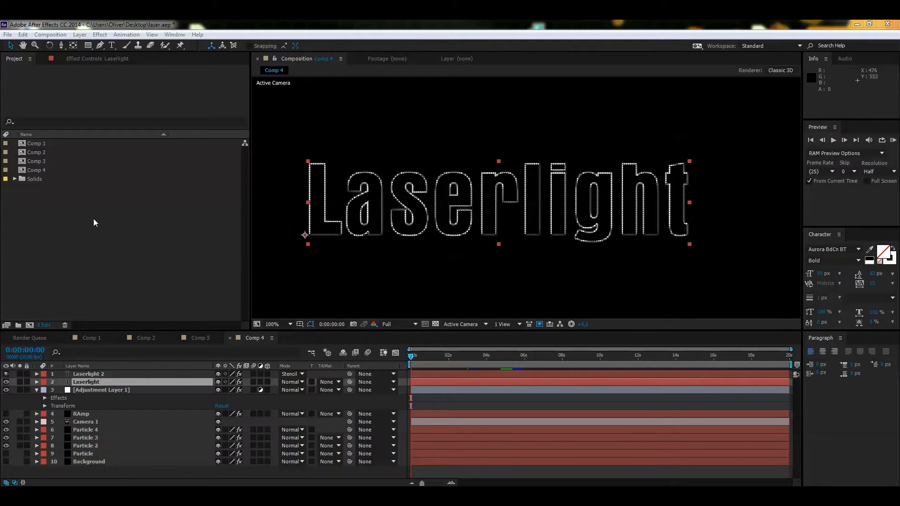
Create a new composition named Comp 5 with the HDTV 1080 25 preset and a 20-second duration
click(51, 34)
click(54, 45)
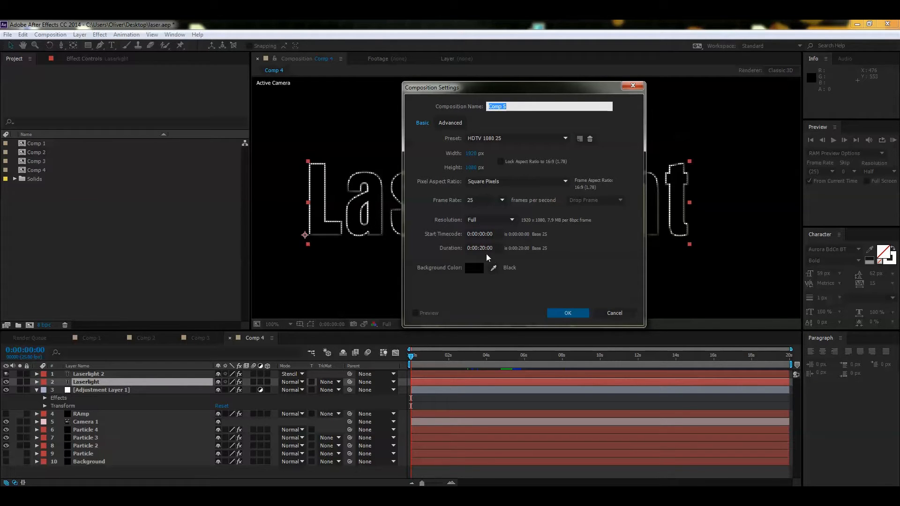
click(566, 315)
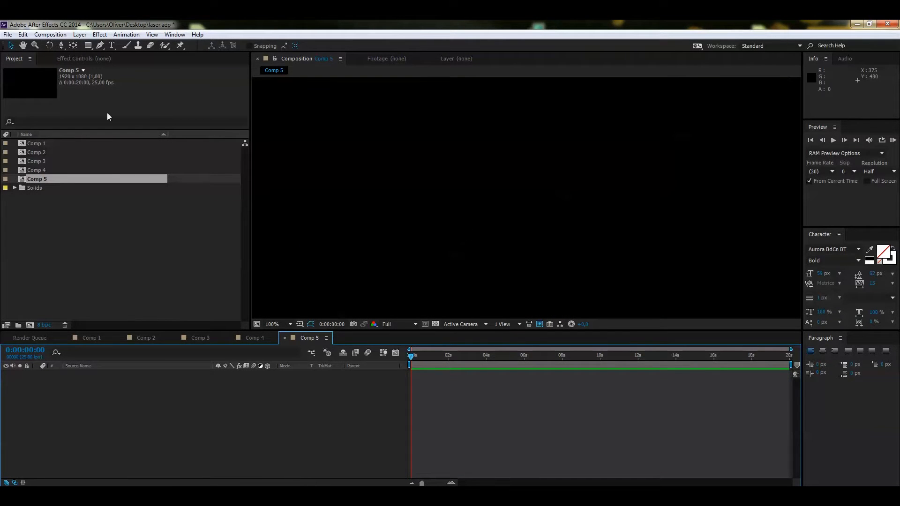
Add a black 1920 x 1080 px solid layer named BG to Comp 5
click(80, 35)
mouse_move(81, 46)
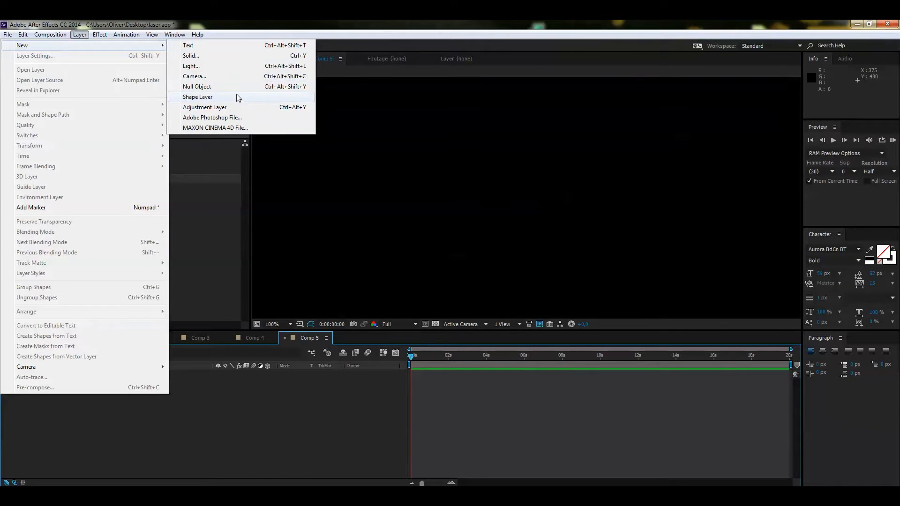
click(232, 56)
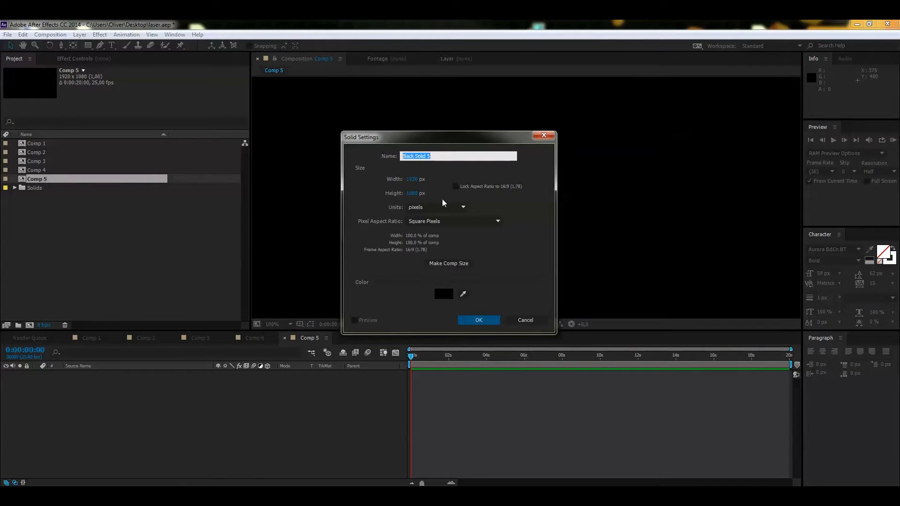
text(BG)
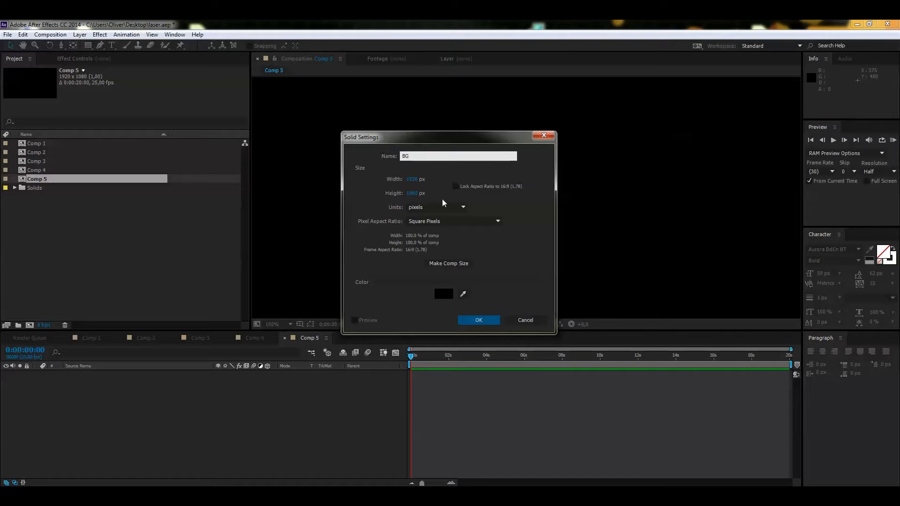
key(Return)
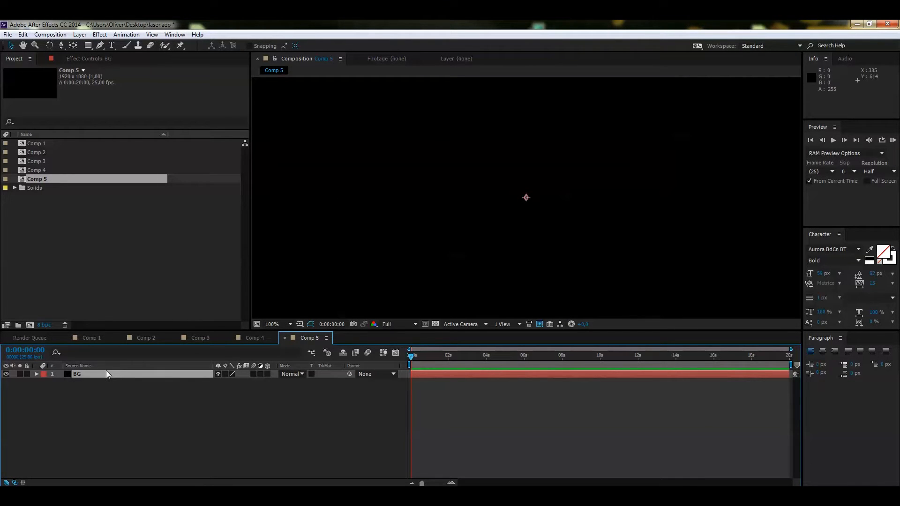
Duplicate the BG layer and rename the upper copy Prticle
key(ctrl+d)
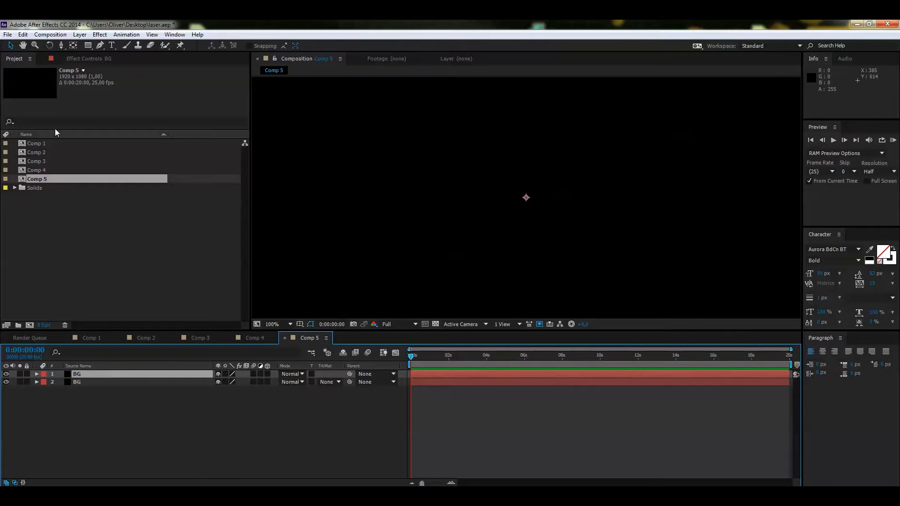
click(22, 34)
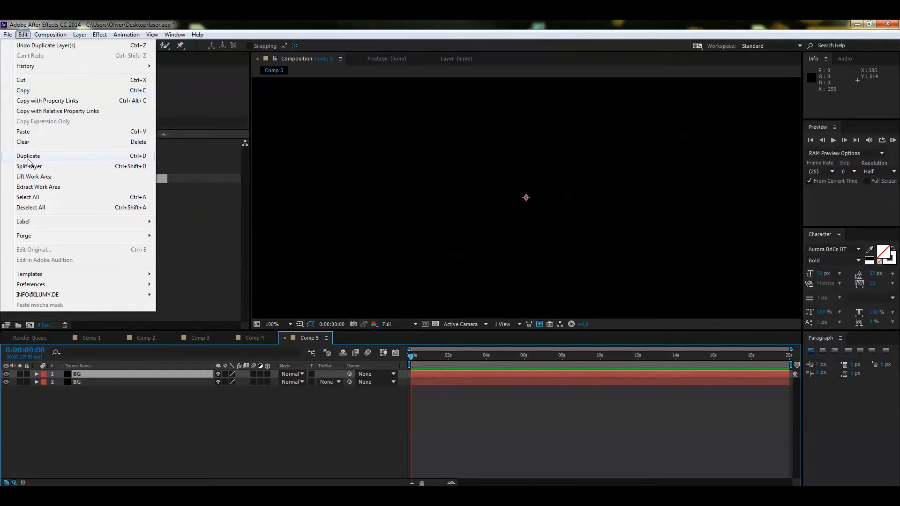
click(122, 415)
click(105, 375)
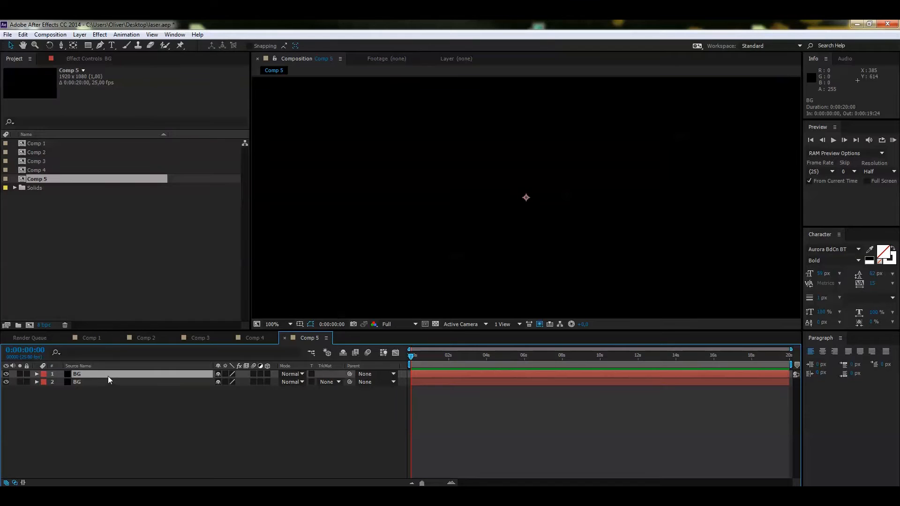
key(Return)
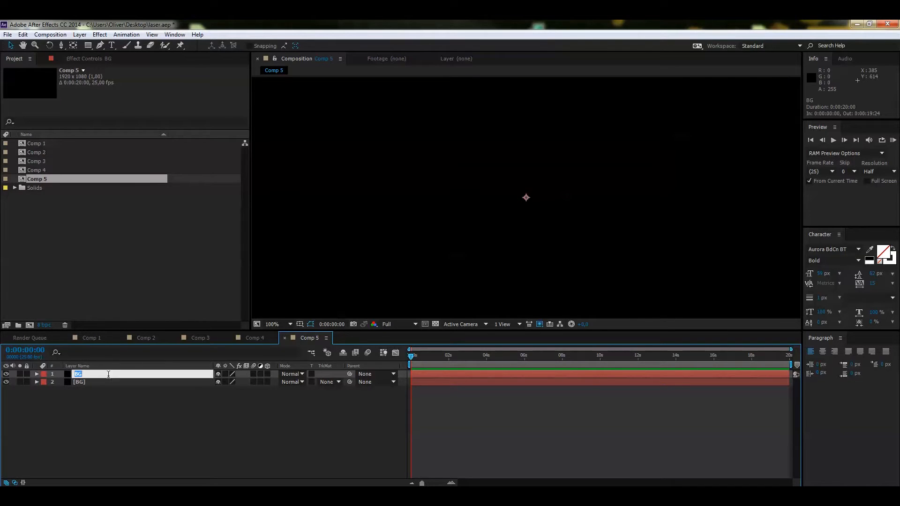
text(Prticle)
click(98, 402)
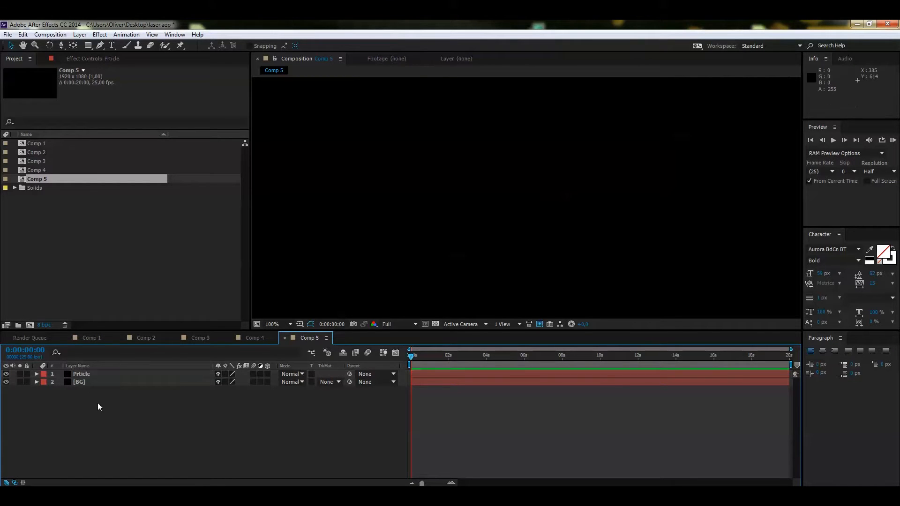
Find the Trapcode Particular effect with the search term partic and apply it to the Prticle layer
click(103, 374)
drag(899, 89, 639, 82)
click(711, 107)
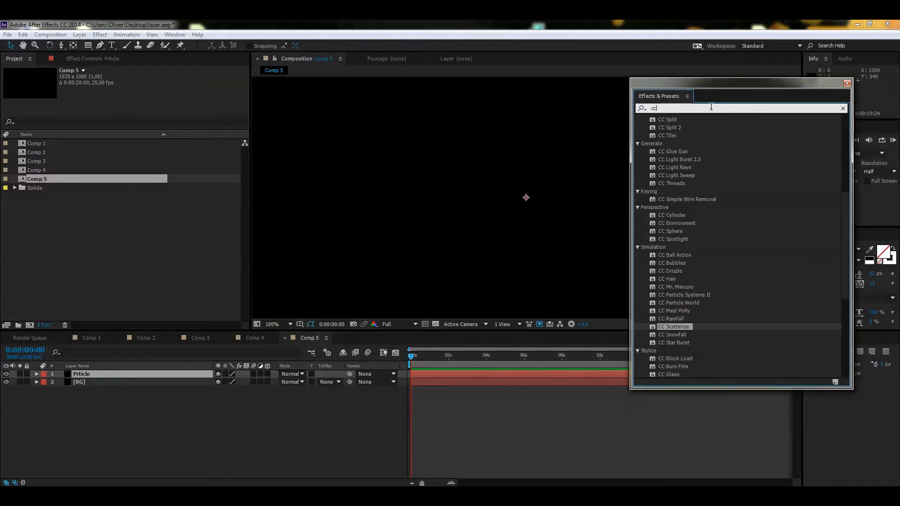
key(BackSpace)
key(BackSpace)
text(partic)
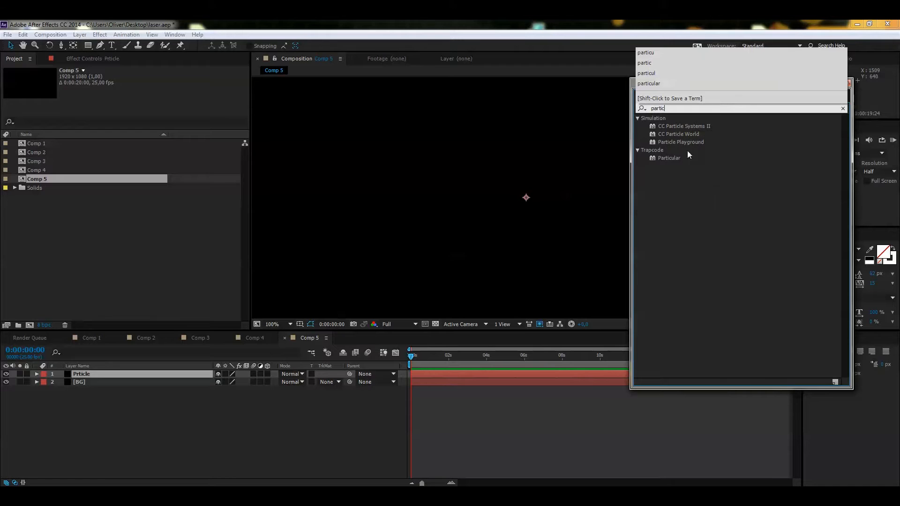
double_click(662, 158)
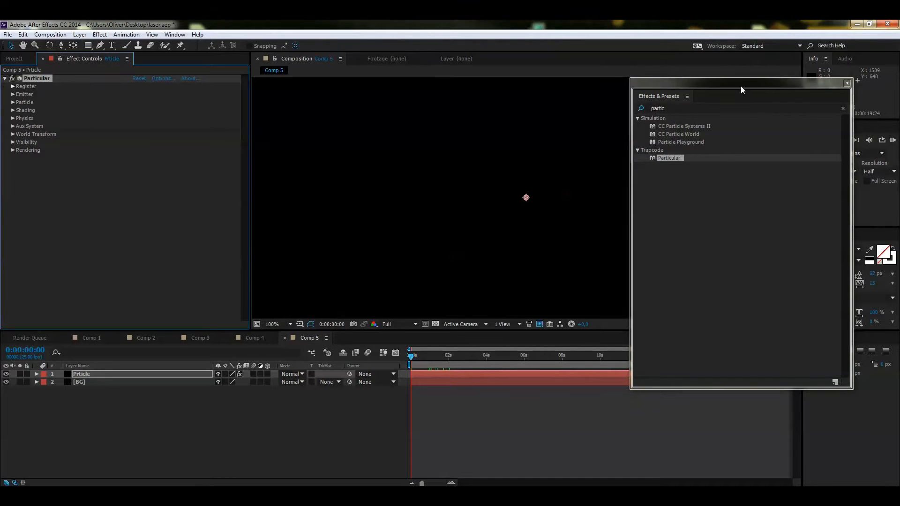
click(846, 83)
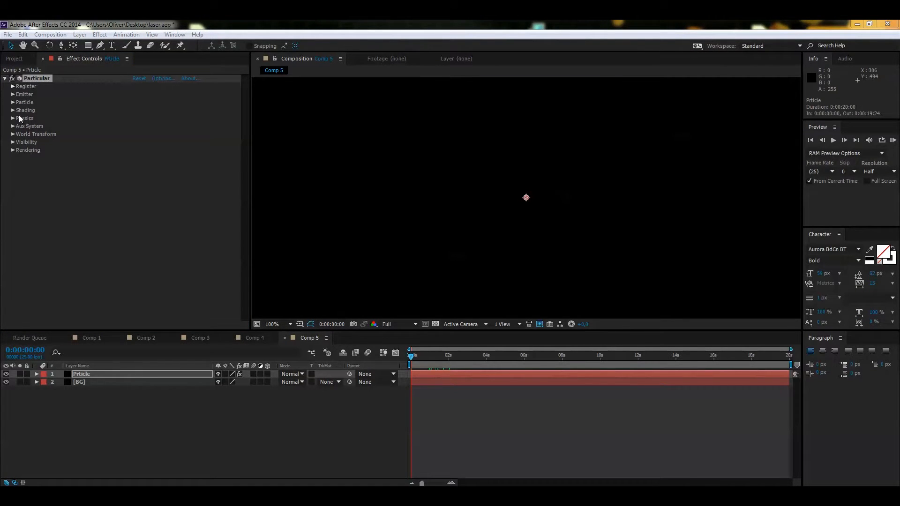
Move the current time to 0:00:01:12 and set Particular's emitter to 420 particles per second
click(13, 95)
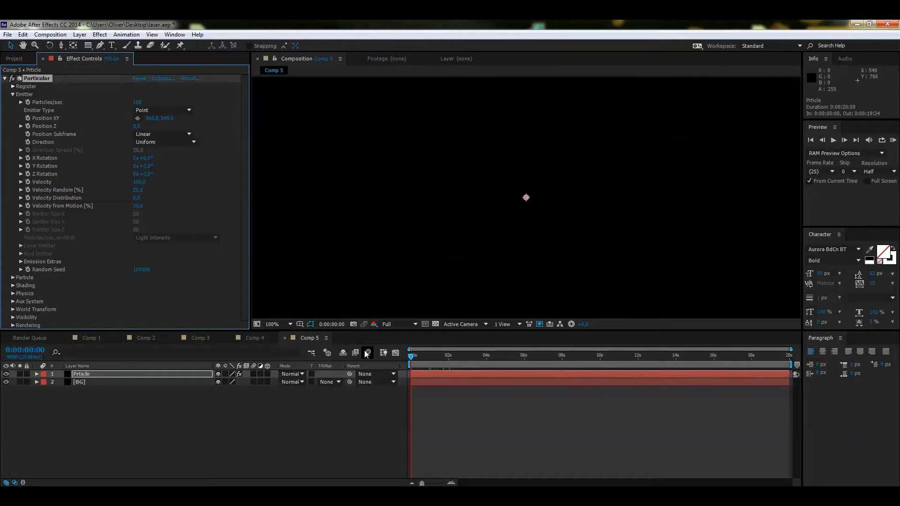
drag(411, 355, 439, 355)
scroll(533, 204, down, 2)
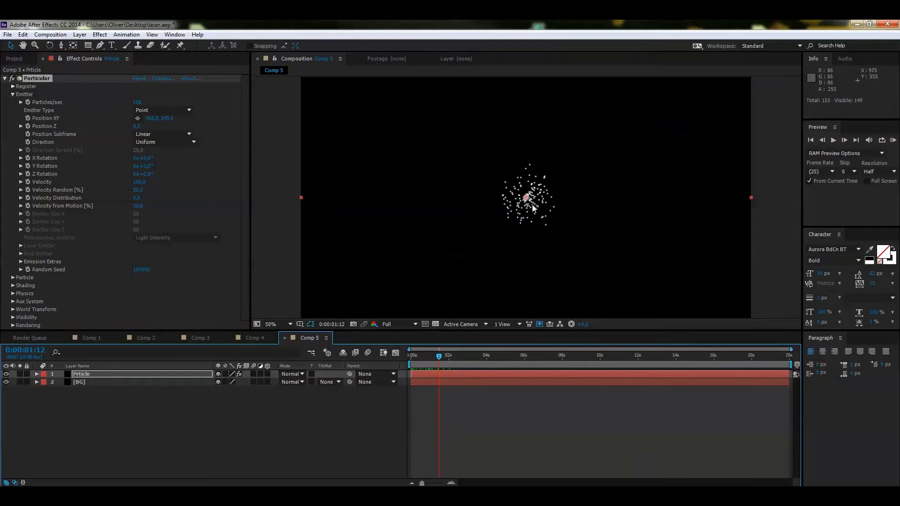
click(137, 103)
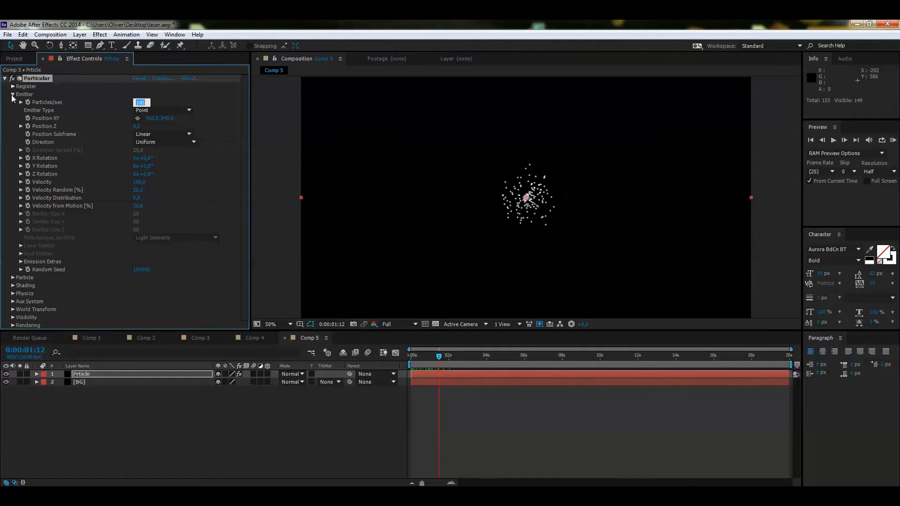
text(420)
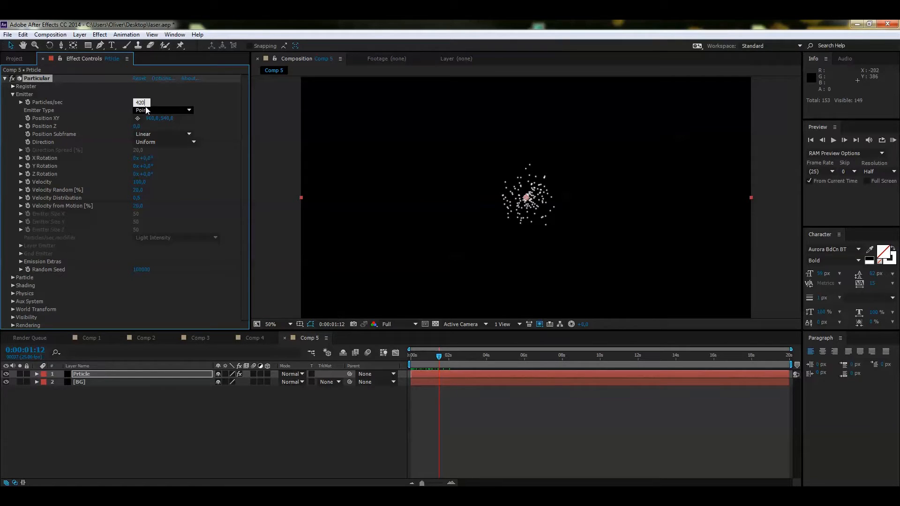
key(Return)
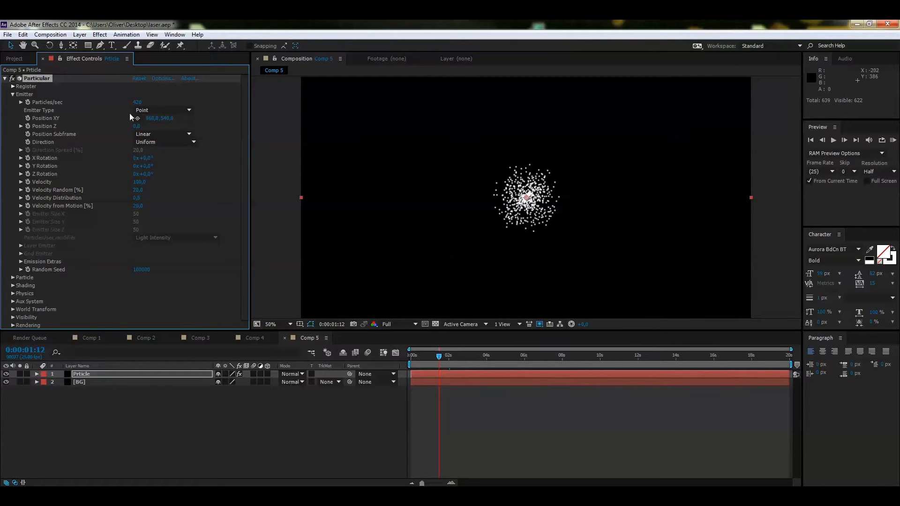
Set the emitter type to Box and enlarge its X, Y and Z sizes to about 1880, 820 and 1250
click(192, 110)
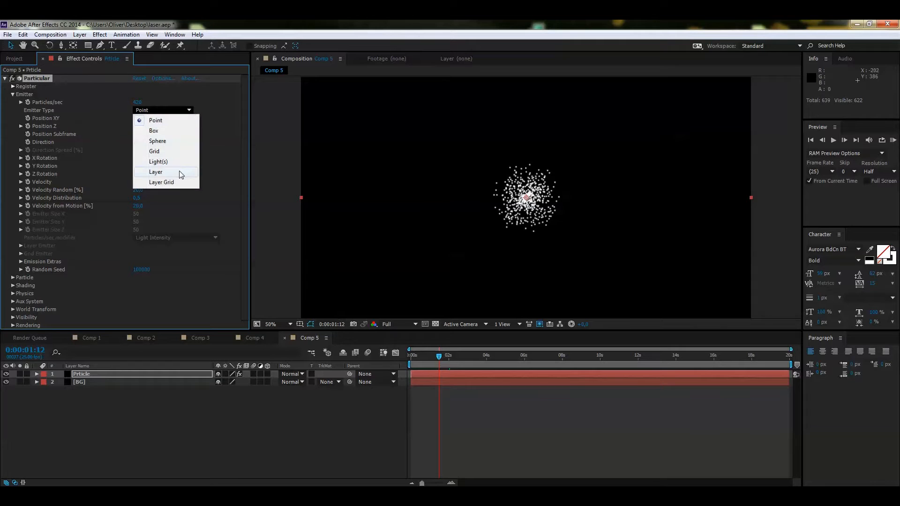
click(176, 132)
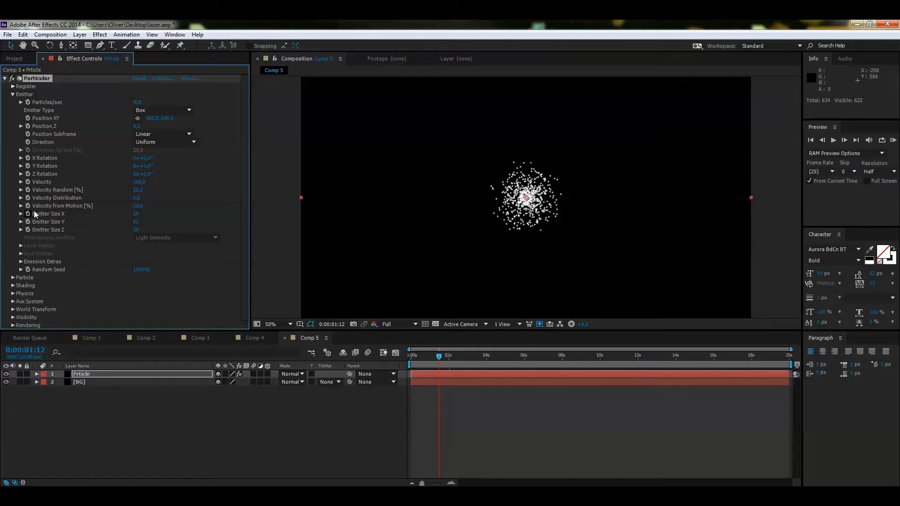
drag(130, 213, 675, 182)
drag(138, 214, 403, 194)
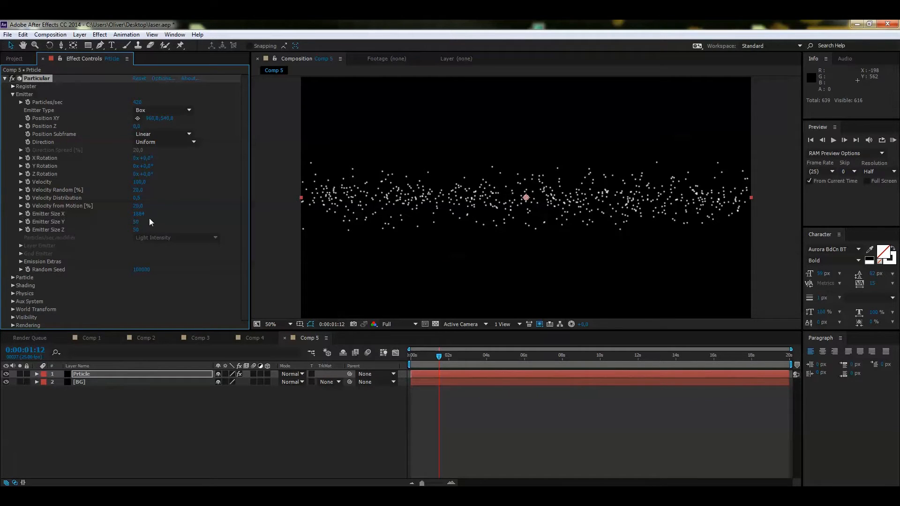
drag(135, 221, 493, 169)
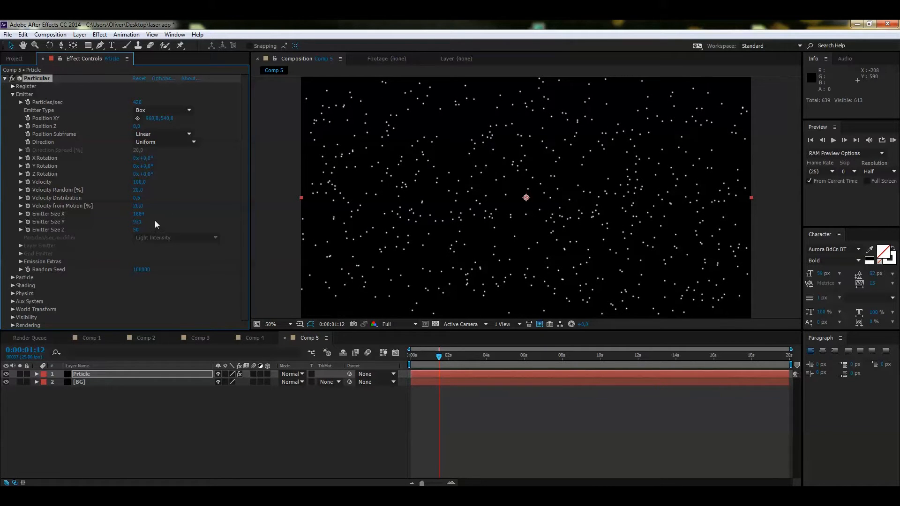
drag(139, 236, 642, 183)
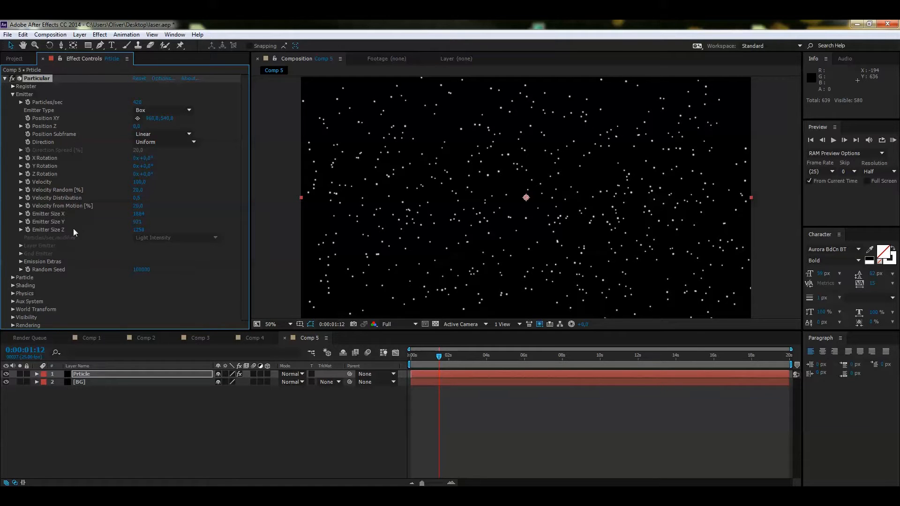
Set Particular's particle sphere feather to 80 and the particle size to 2
click(12, 94)
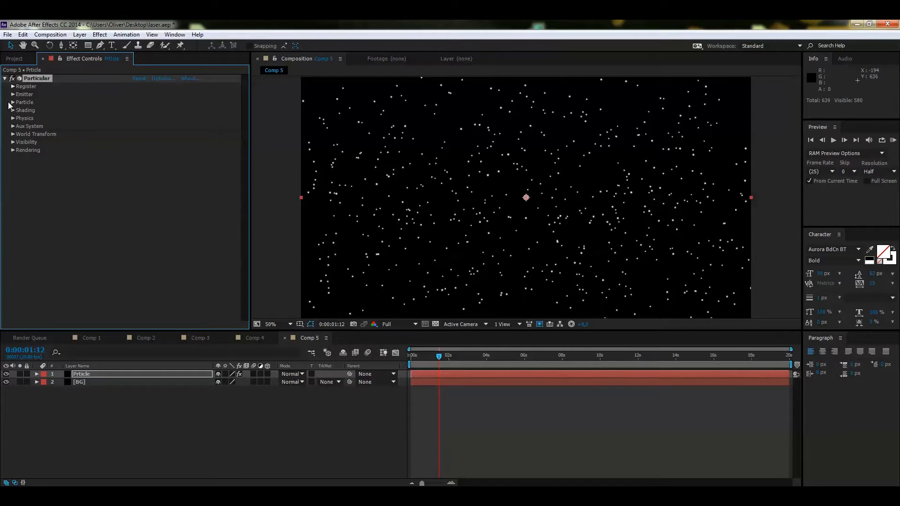
click(12, 103)
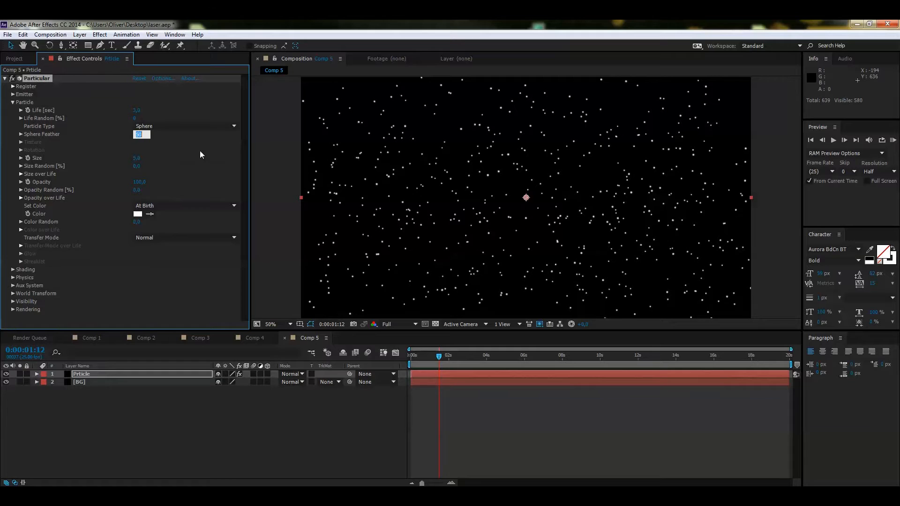
text(80)
key(Return)
click(136, 158)
text(2)
key(Return)
Draw an Opacity over Life curve with repeated peaks so the particles flicker, and preview the animation from about 0:00:01:01
click(21, 197)
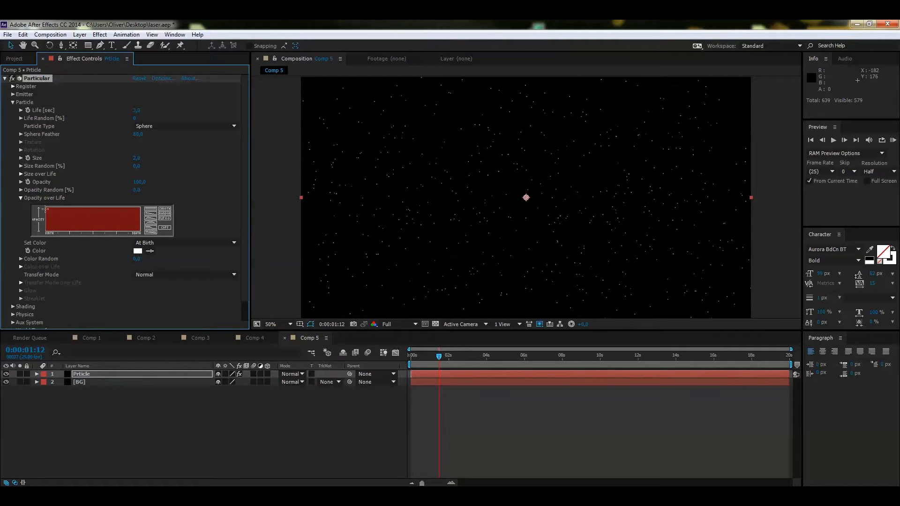
mouse_move(52, 229)
mouse_down()
mouse_move(65, 206)
mouse_move(71, 233)
mouse_move(82, 208)
mouse_move(92, 231)
mouse_move(103, 209)
mouse_move(107, 231)
mouse_move(122, 208)
mouse_move(125, 228)
mouse_move(135, 205)
mouse_up()
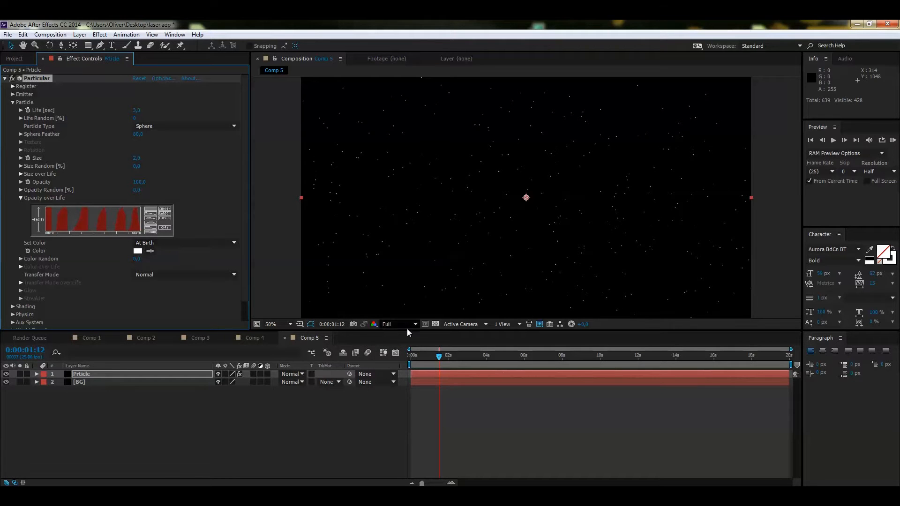
drag(439, 355, 431, 356)
key(space)
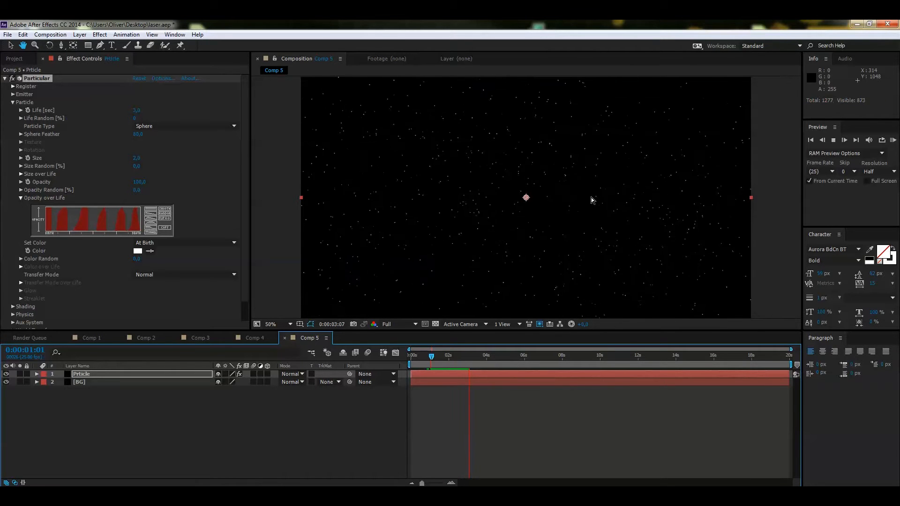
key(space)
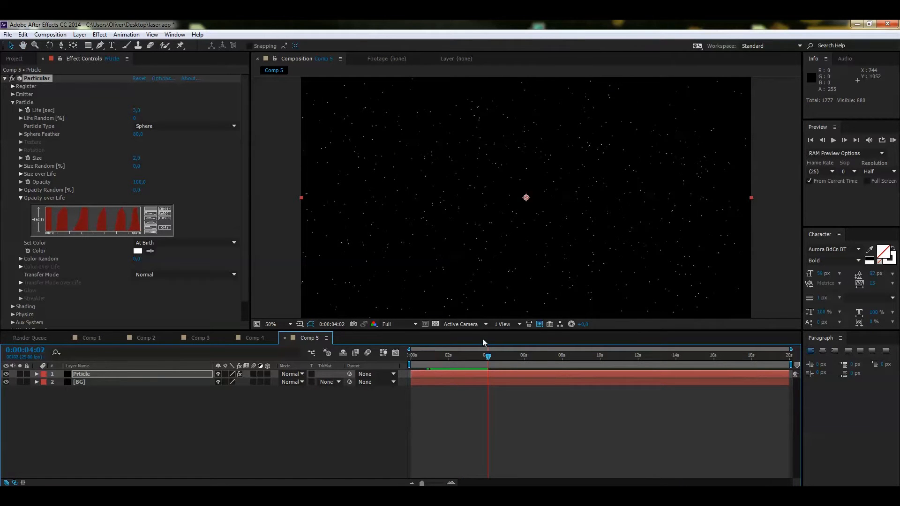
key(space)
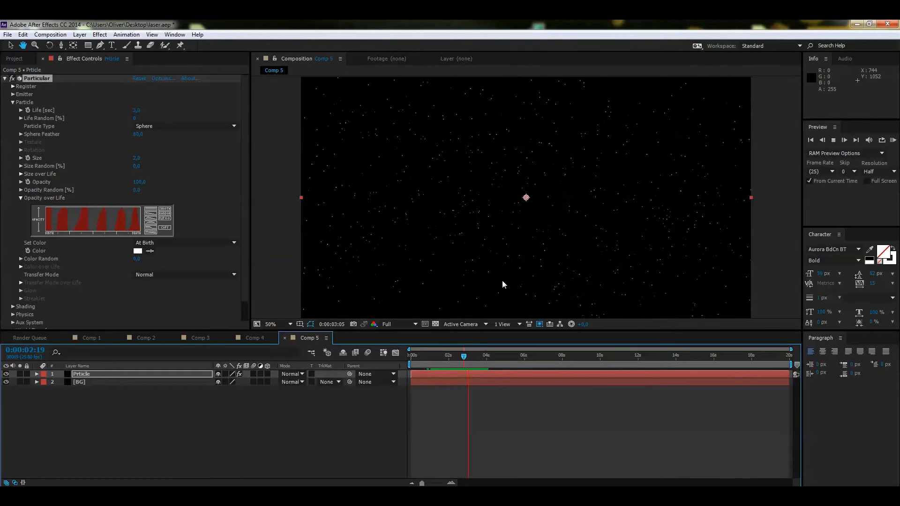
key(space)
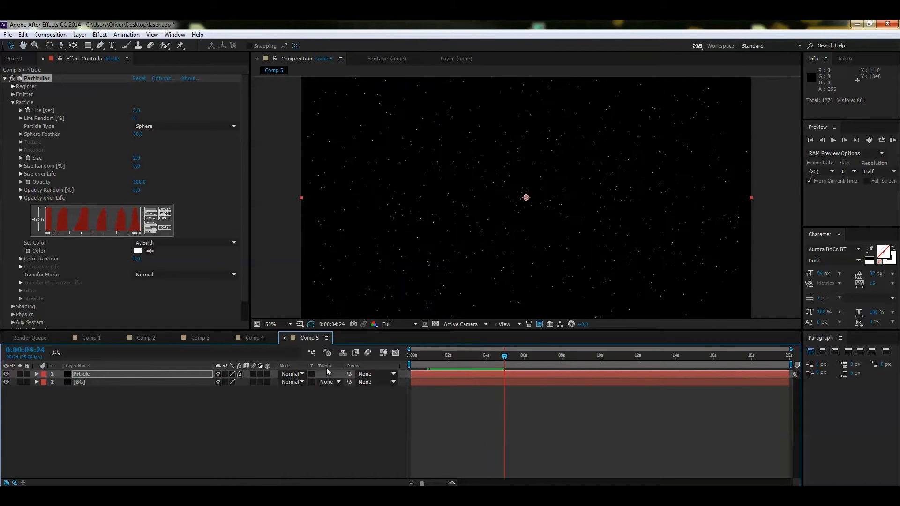
Set the emitter's velocity to 15 and preview the particle motion from 0:00:02:20
click(13, 102)
click(12, 94)
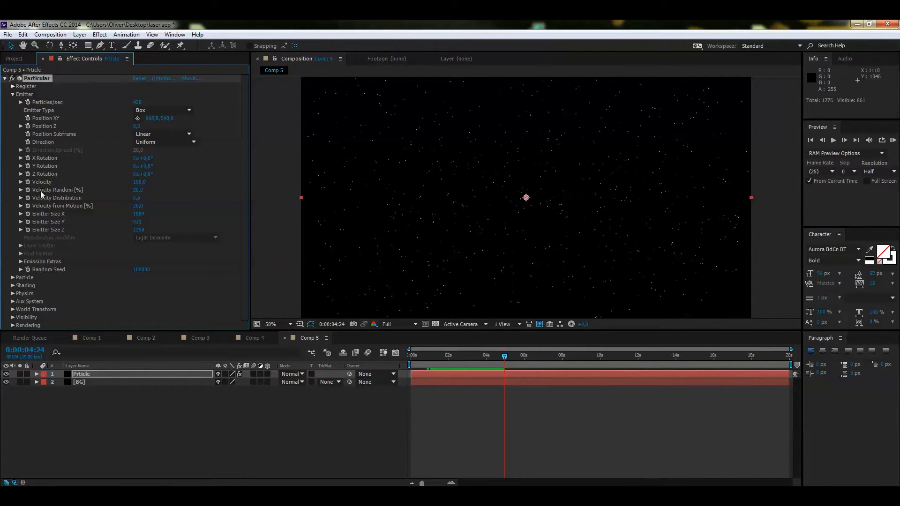
click(140, 182)
text(15)
key(Return)
drag(498, 354, 464, 356)
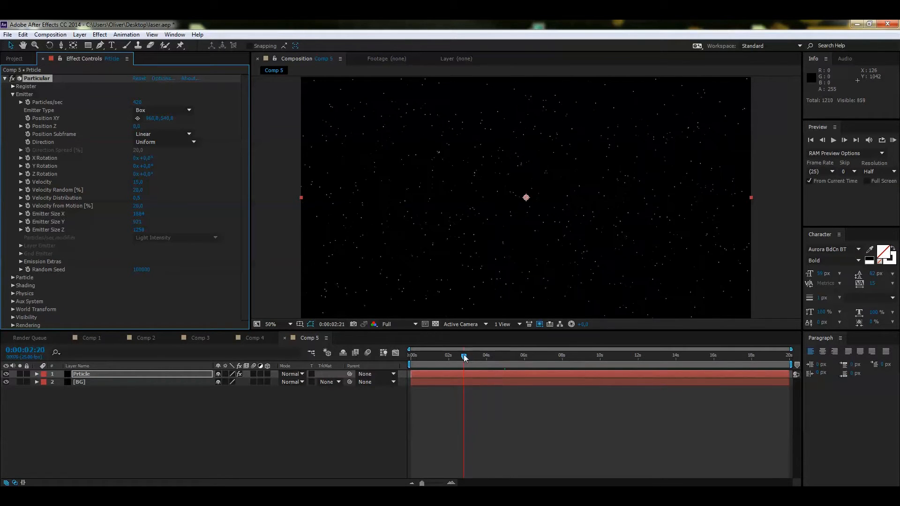
key(space)
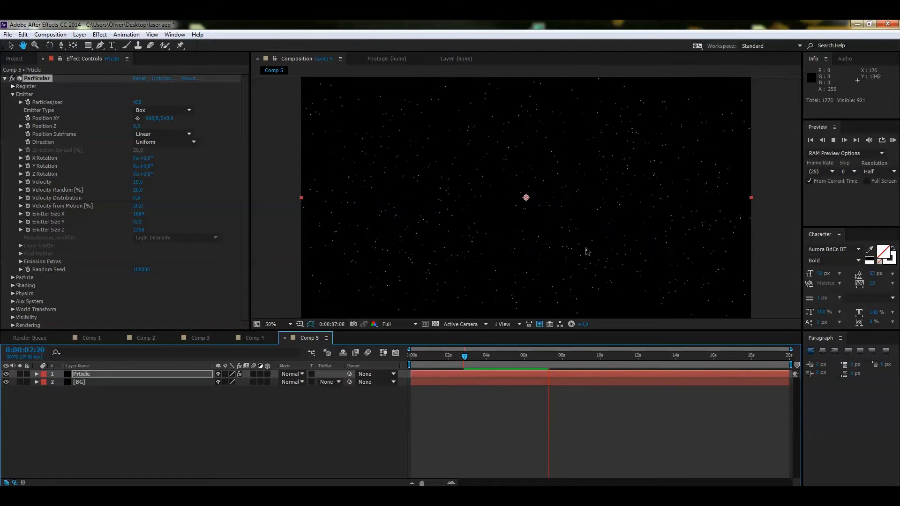
key(space)
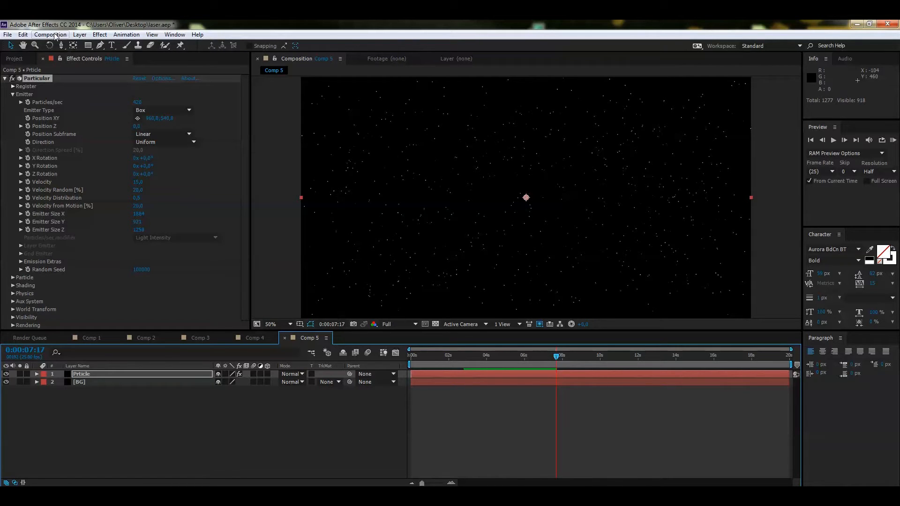
Add a two-node camera layer with the 35mm preset and depth of field enabled
click(83, 36)
mouse_move(84, 44)
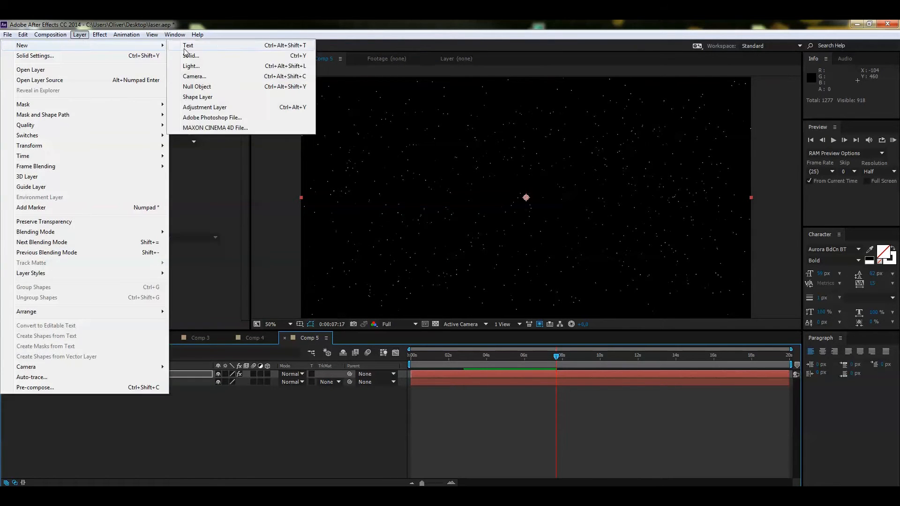
click(197, 77)
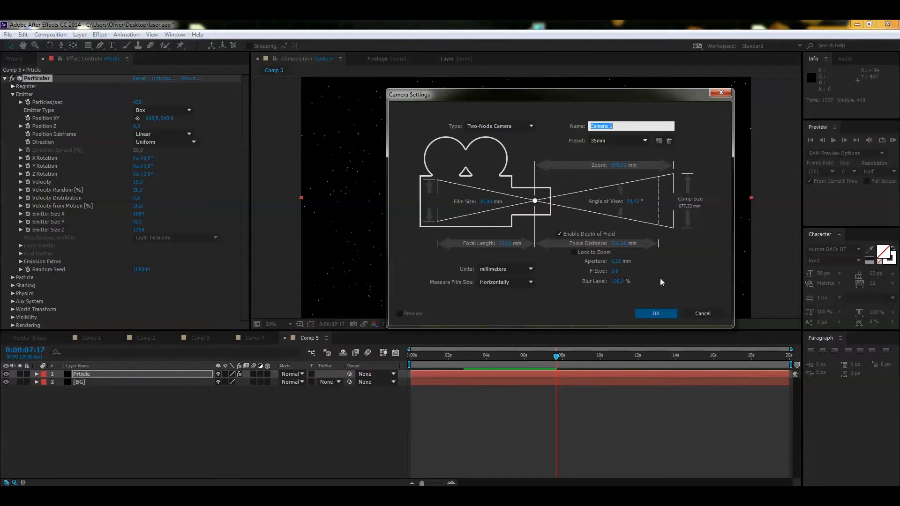
click(655, 313)
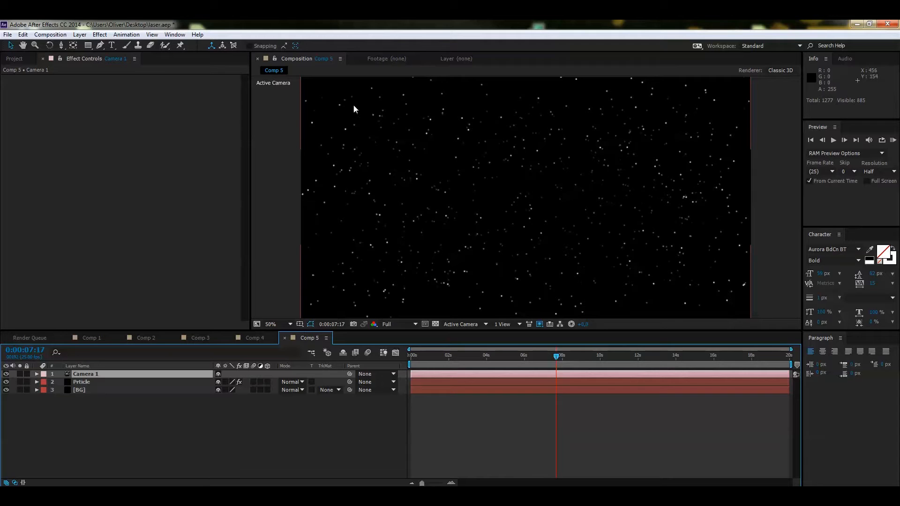
Try orbiting the new camera around the particle field and undo the camera adjustment
drag(60, 46, 103, 55)
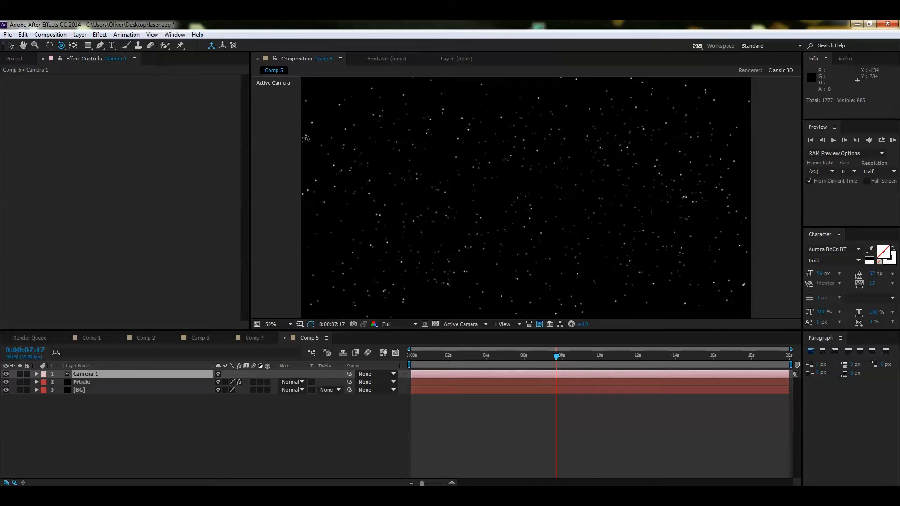
drag(451, 145, 507, 189)
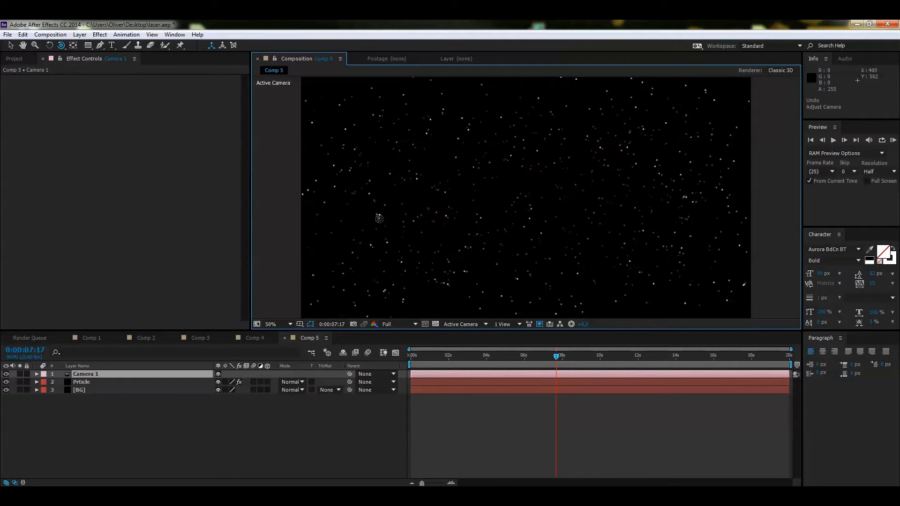
key(comma)
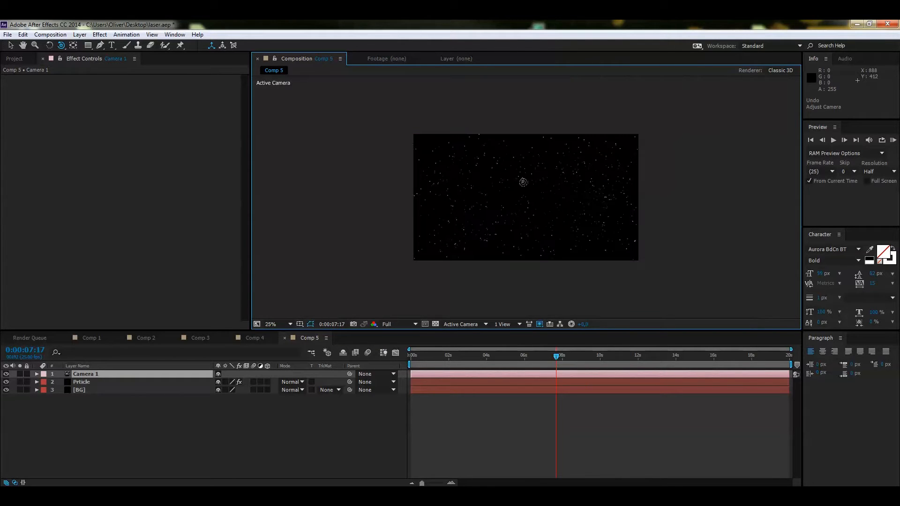
Duplicate the Prticle layer and rename the copy Laser-Particle
click(100, 381)
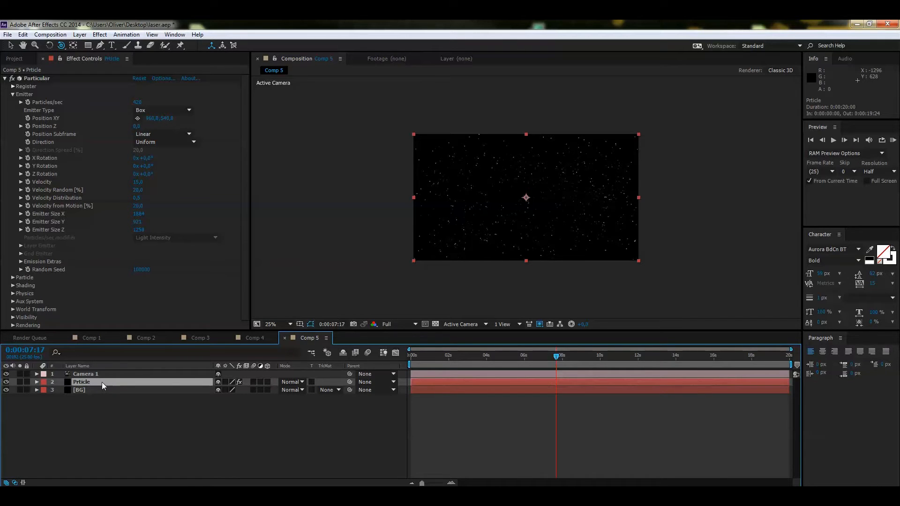
key(ctrl+d)
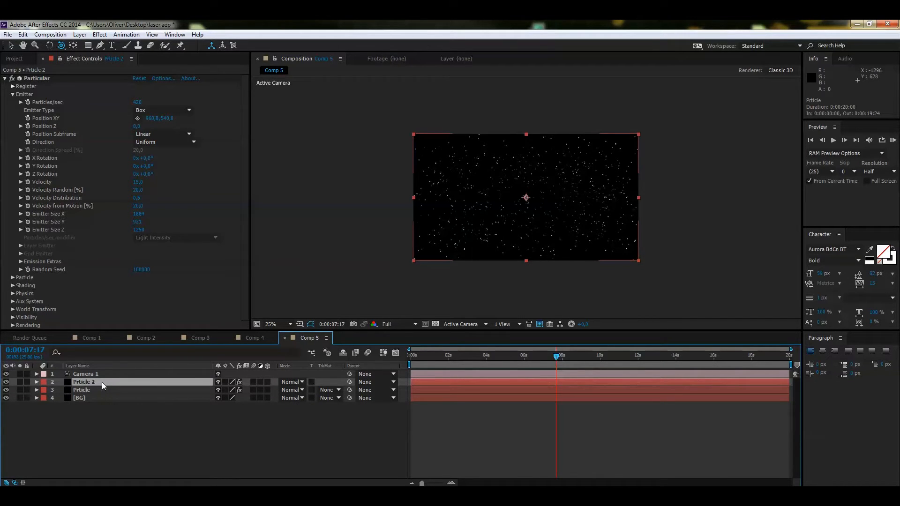
key(Return)
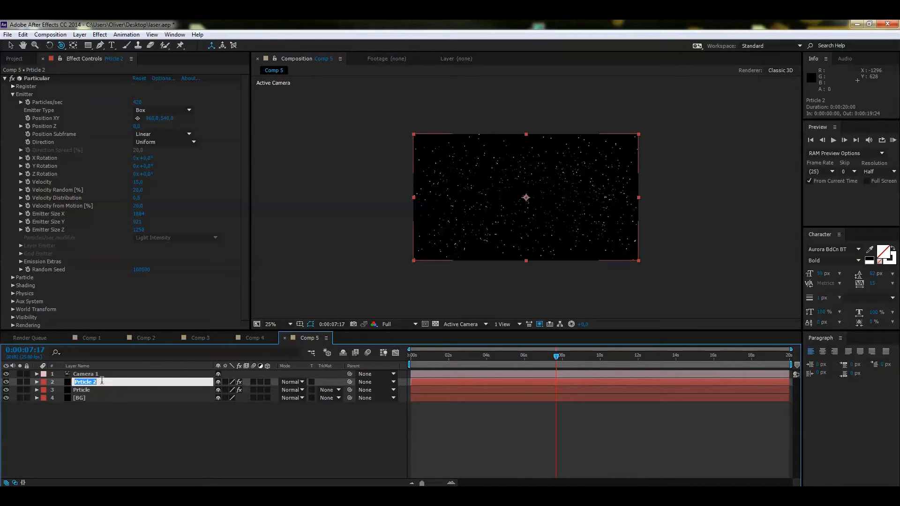
text(Laser-PArticle)
key(BackSpace)
text(a)
click(132, 439)
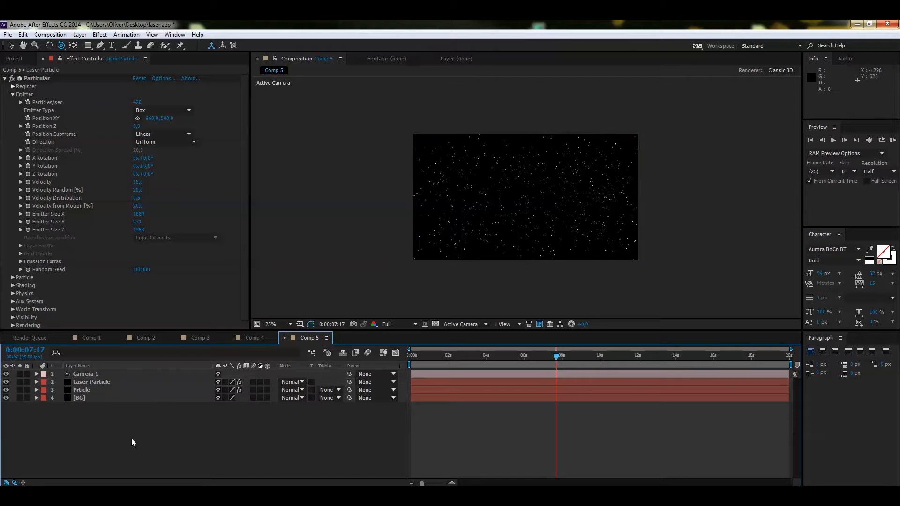
Reduce the Laser-Particle layer's Emitter Size Y to 270
click(123, 381)
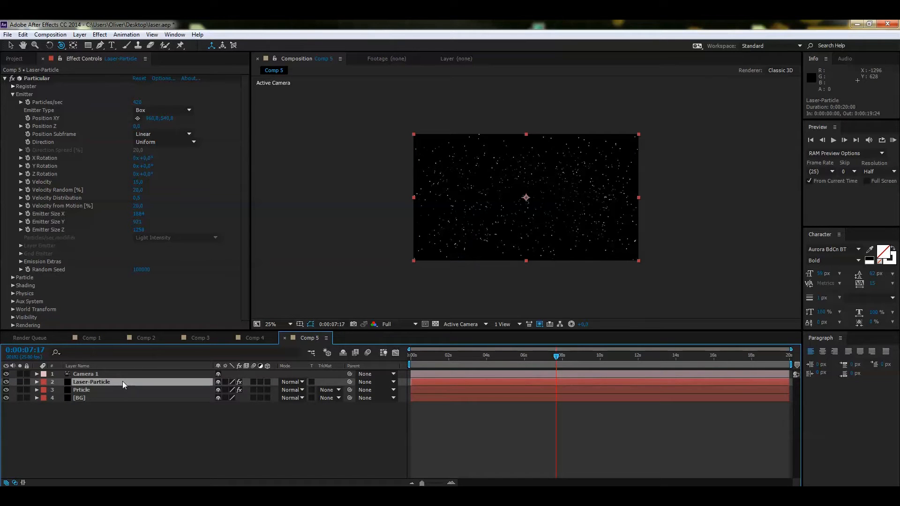
click(13, 94)
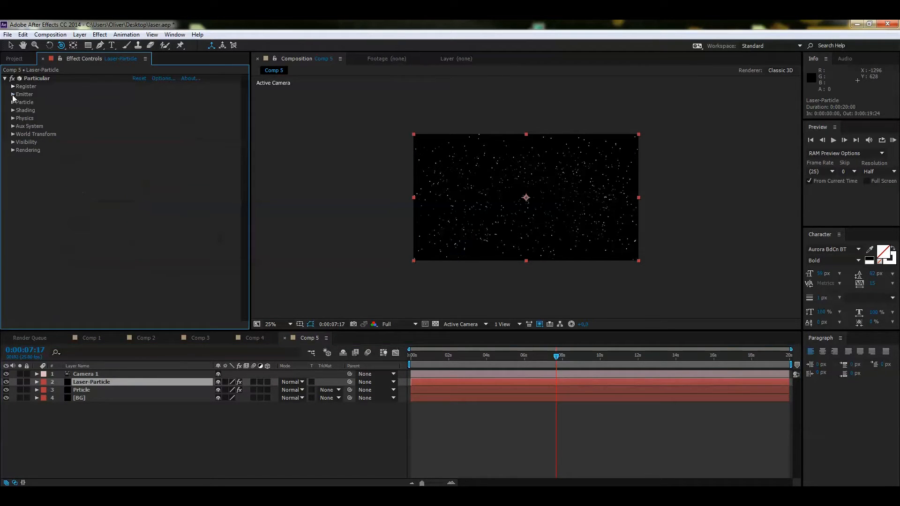
click(14, 94)
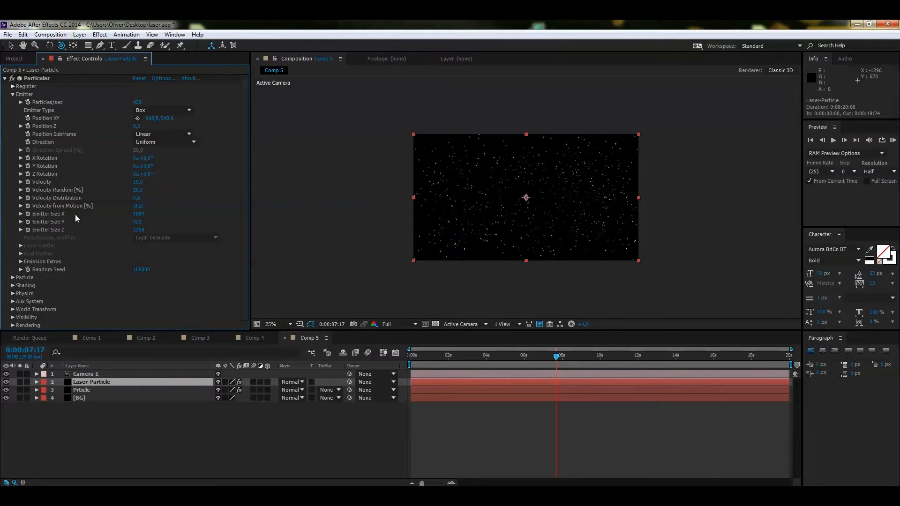
drag(138, 221, 10, 221)
drag(138, 221, 52, 228)
drag(138, 222, 120, 223)
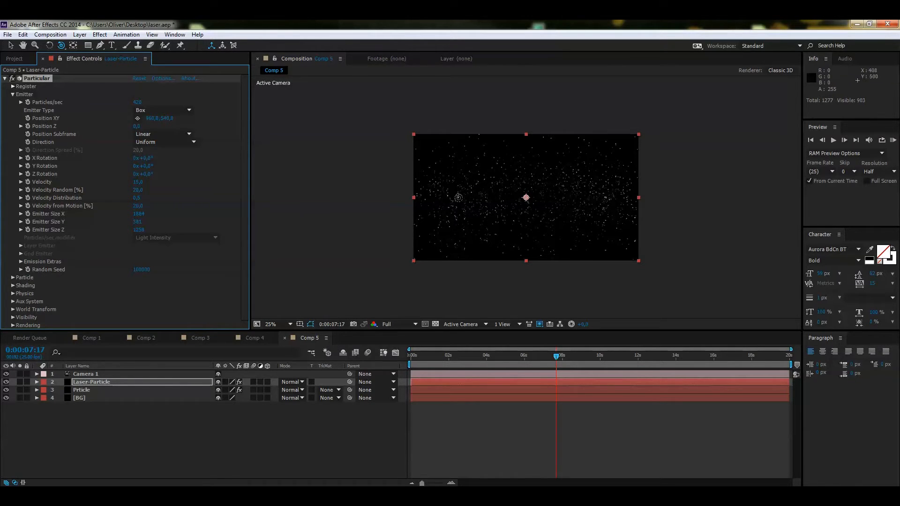
drag(135, 224, 81, 219)
click(139, 222)
text(270)
key(Return)
Reduce the Laser-Particle layer's Emitter Size Z to about 750 and move the current time to 0:00:07:10
drag(139, 231, 30, 228)
drag(142, 234, 49, 229)
mouse_move(548, 361)
mouse_down()
mouse_move(499, 355)
mouse_move(563, 357)
mouse_move(554, 356)
mouse_up()
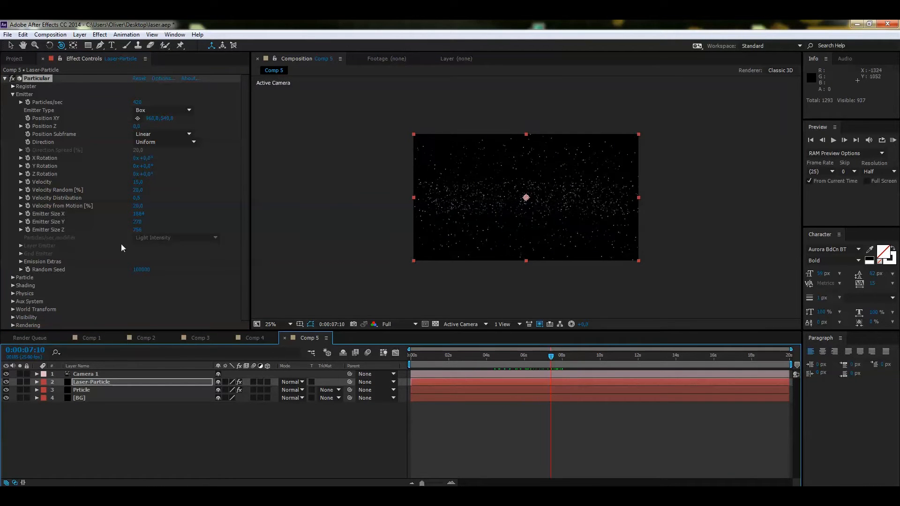
In the Air physics of Laser-Particle, set the Spherical Field to strength -100, feather 100 and a radius of about 940
click(13, 94)
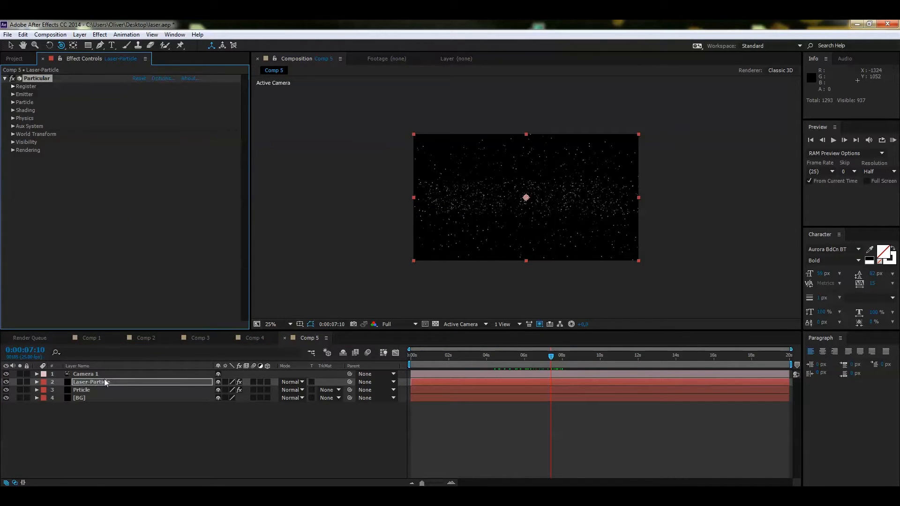
click(13, 118)
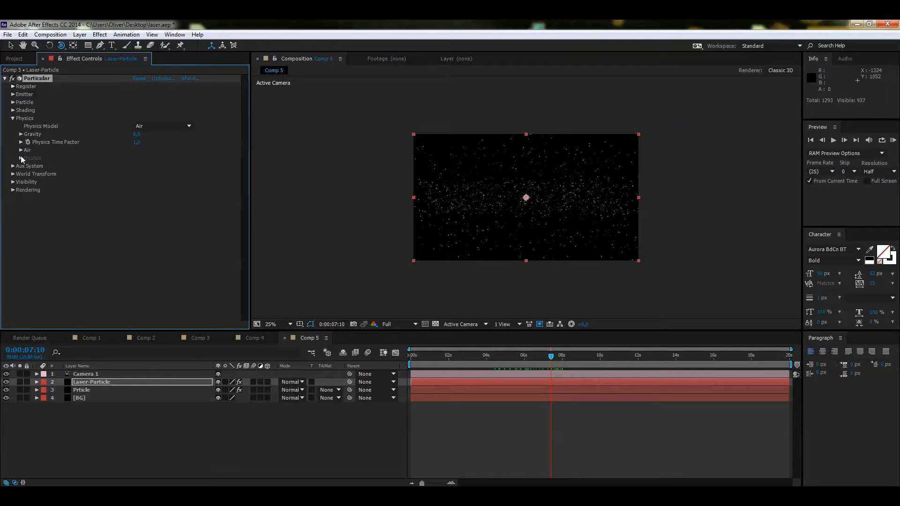
click(20, 150)
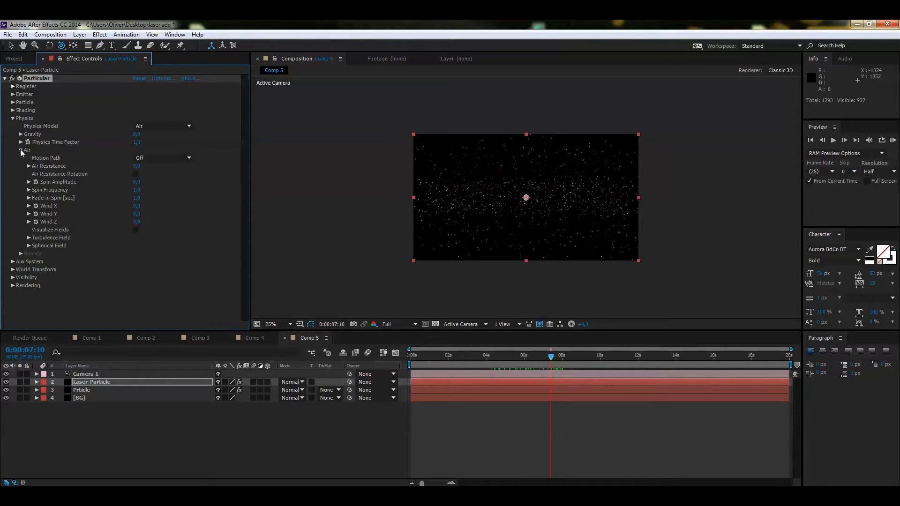
click(28, 238)
scroll(37, 280, down, 3)
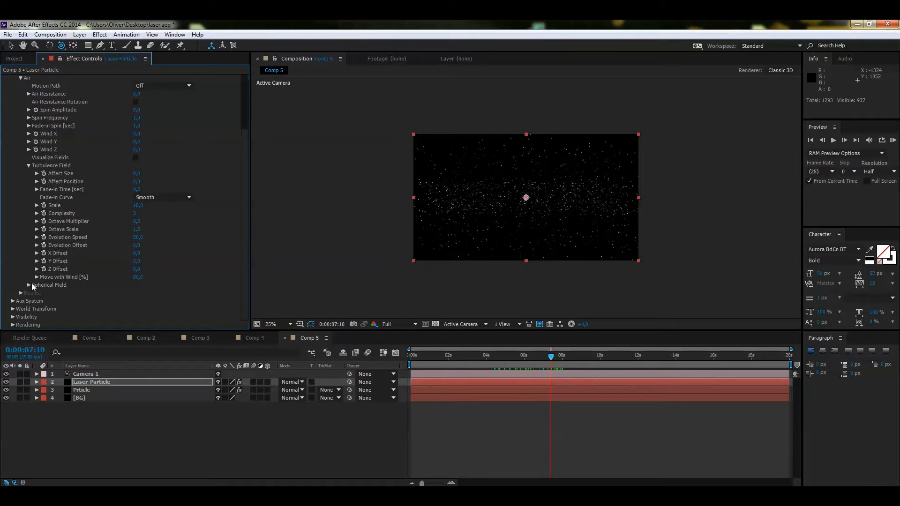
click(28, 285)
scroll(30, 283, down, 2)
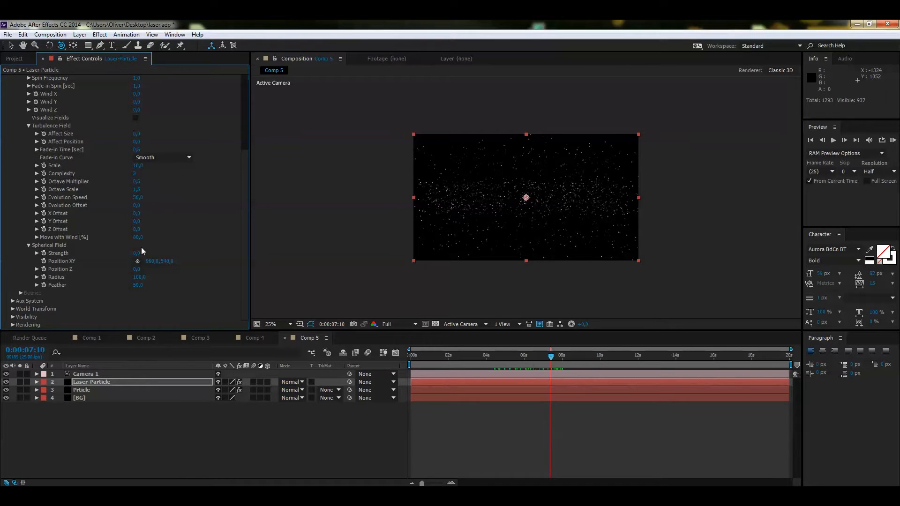
drag(136, 253, 22, 258)
drag(140, 286, 199, 285)
mouse_move(140, 277)
mouse_down()
mouse_move(165, 271)
mouse_move(114, 270)
mouse_move(156, 270)
mouse_move(129, 271)
mouse_move(139, 269)
mouse_up()
Raise the Turbulence Field's Affect Size to about 42 and Affect Position to about 180, and check the particles around 0:00:06:01
scroll(101, 163, up, 2)
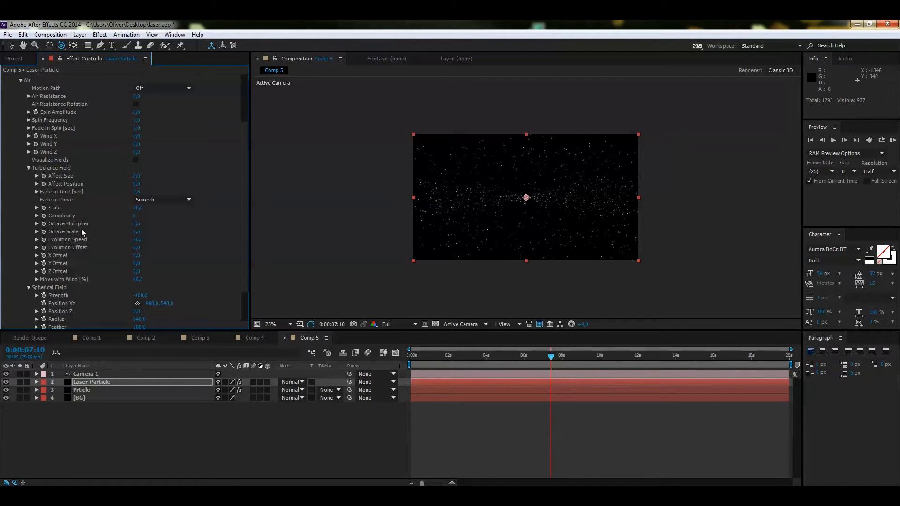
drag(137, 176, 205, 177)
drag(551, 355, 532, 356)
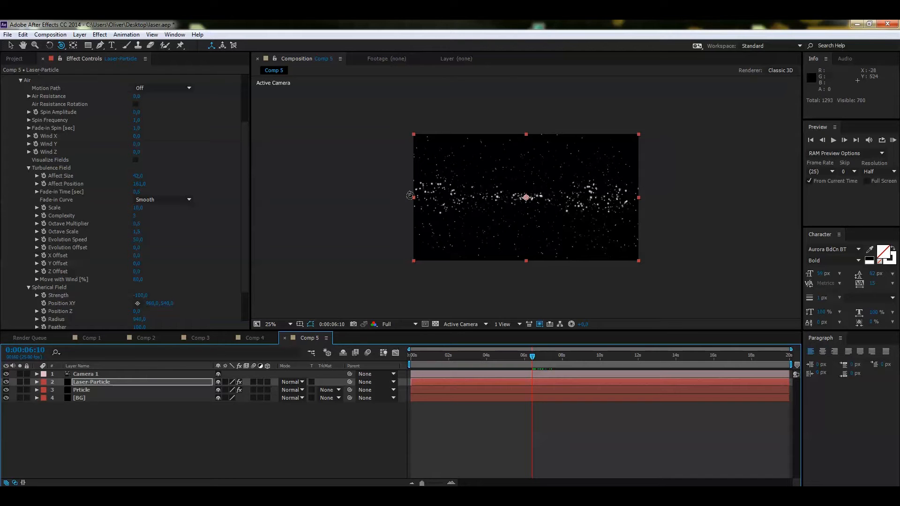
key(period)
mouse_move(532, 355)
mouse_down()
mouse_move(458, 355)
mouse_move(525, 355)
mouse_up()
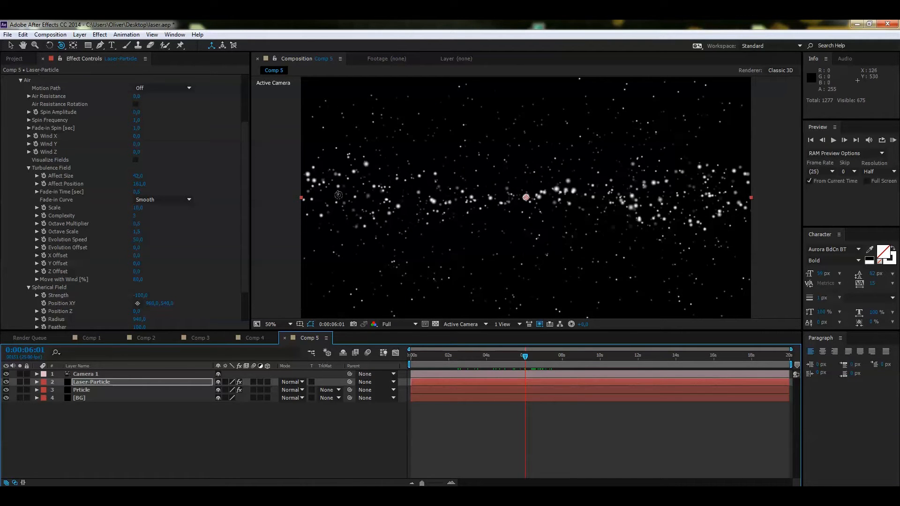
Move the current time to 0:00:01:08 and apply the Trapcode Starglow effect to the Laser-Particle layer
drag(525, 355, 437, 363)
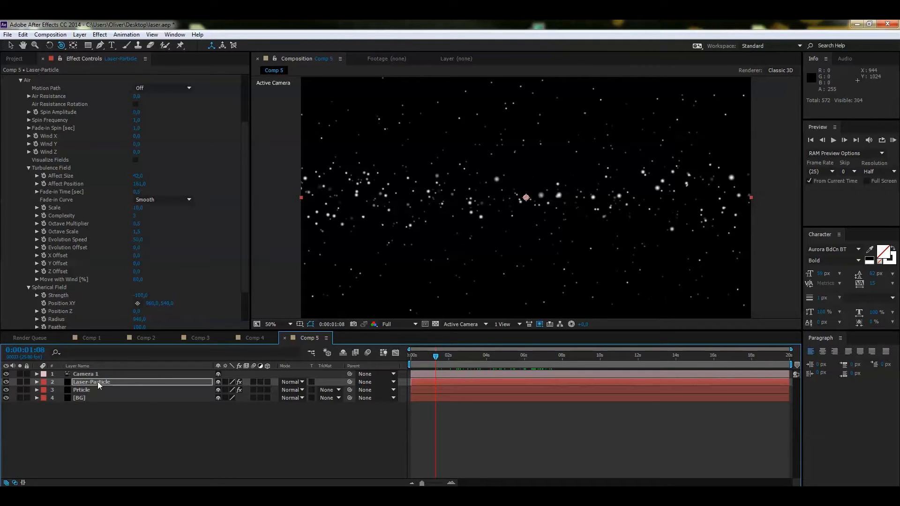
key(Return)
scroll(153, 293, up, 3)
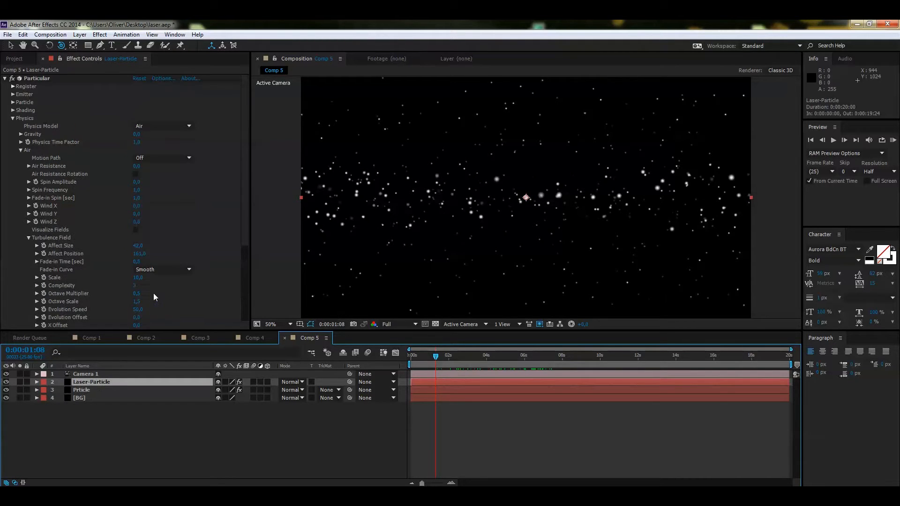
click(13, 118)
click(5, 79)
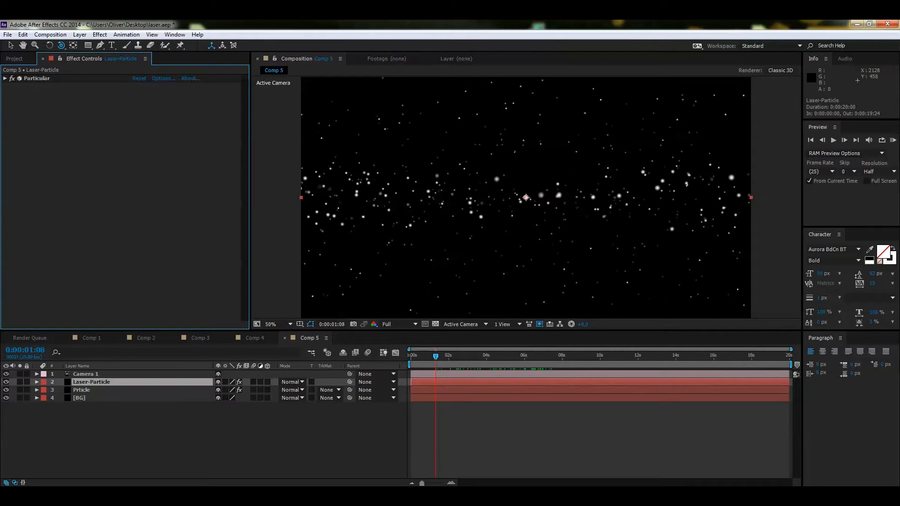
drag(899, 98, 666, 99)
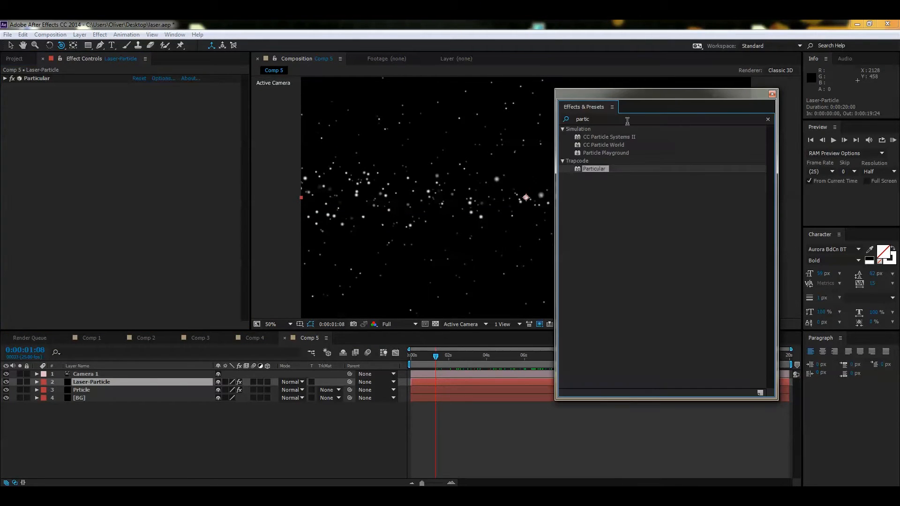
click(570, 119)
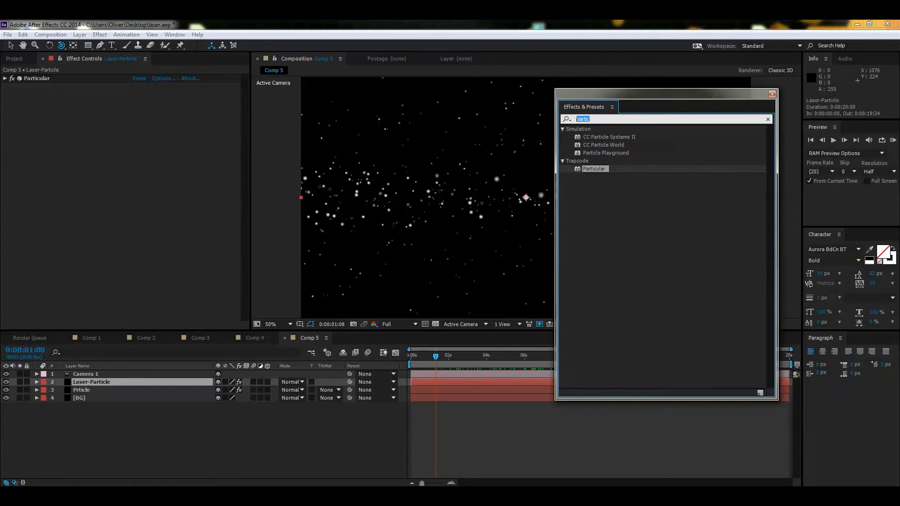
text(Star)
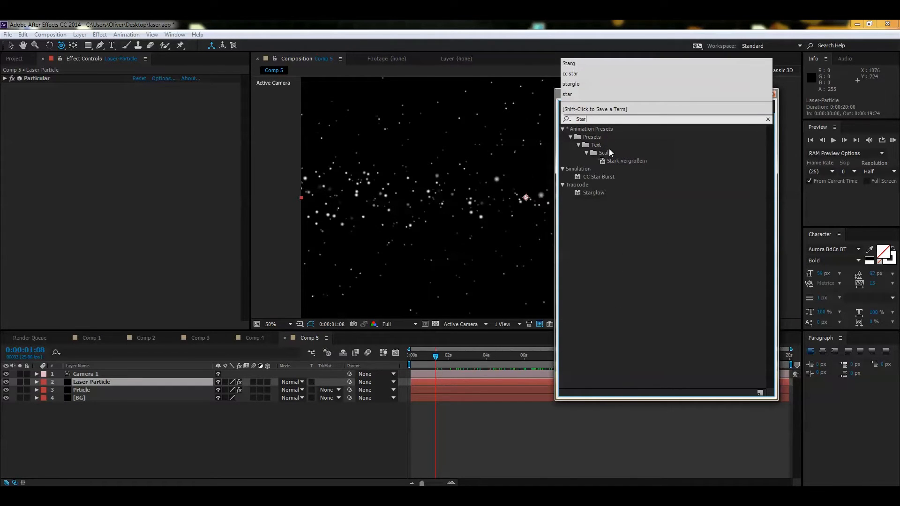
double_click(594, 194)
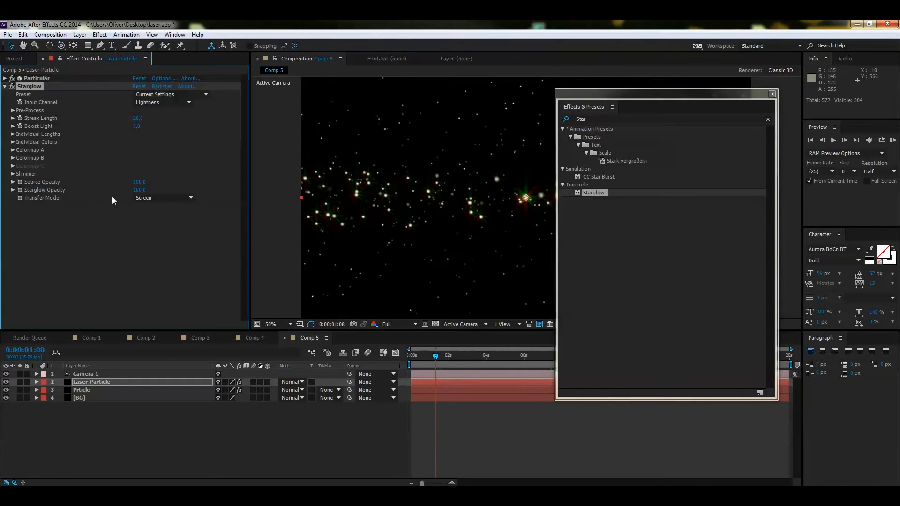
click(771, 93)
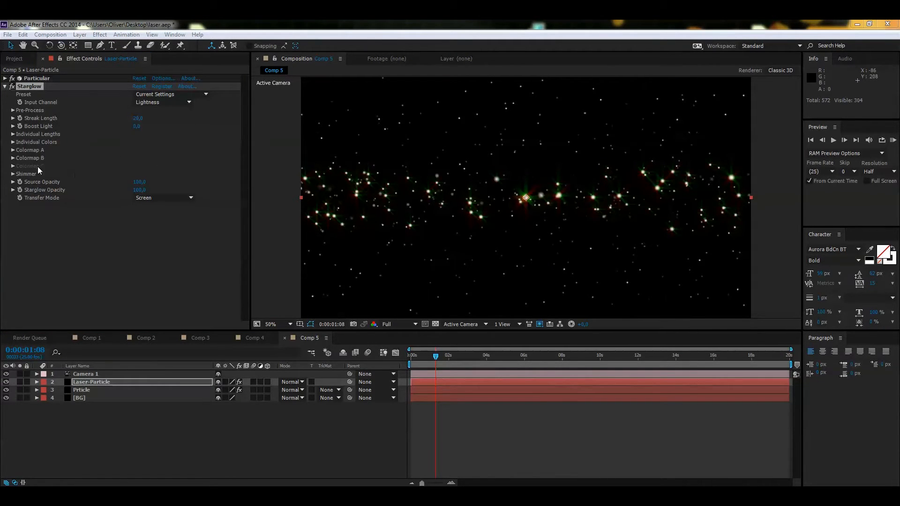
Set Starglow's Colormap A preset to Fire and its Colormap B preset to Mars
click(13, 150)
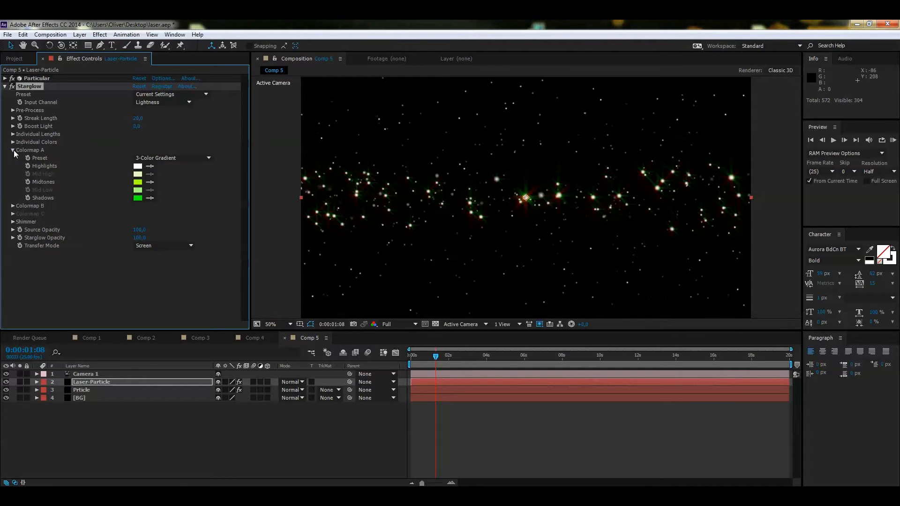
click(155, 157)
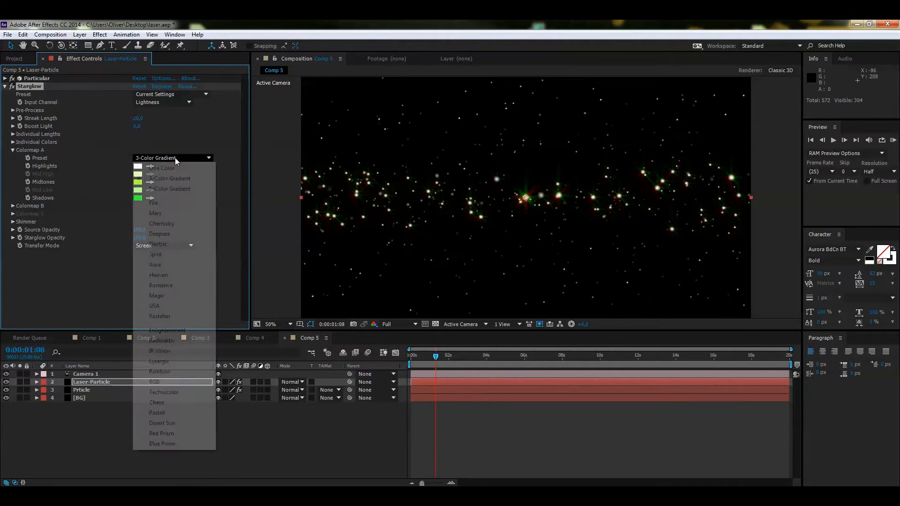
click(181, 202)
click(13, 151)
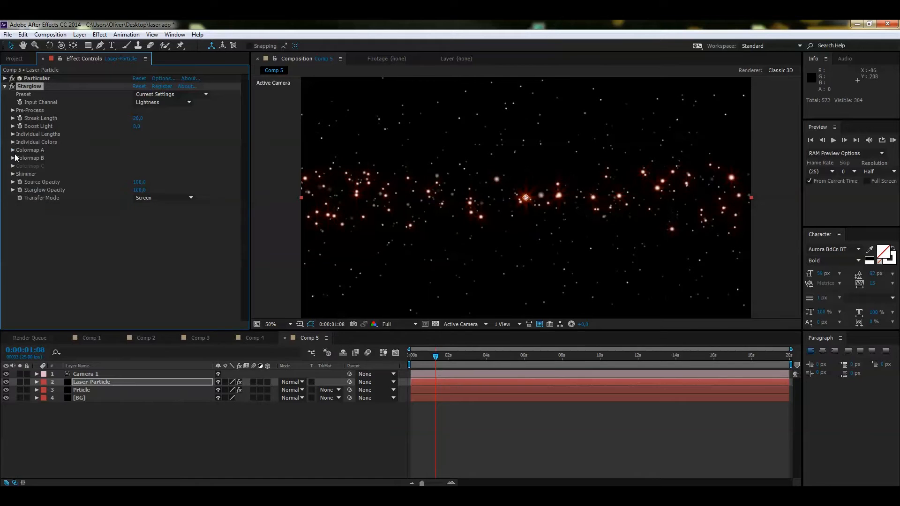
click(13, 158)
click(169, 166)
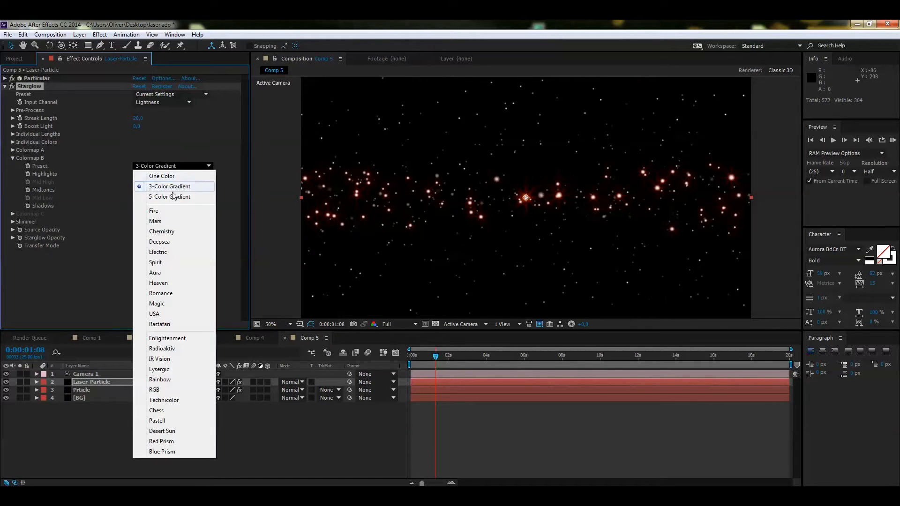
click(172, 222)
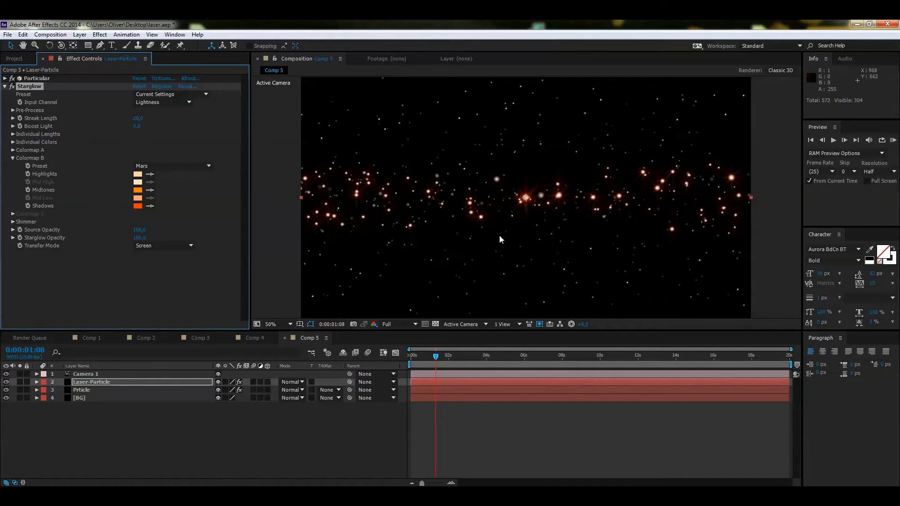
Find and apply the CC Light Rays effect to the Laser-Particle layer
key(comma)
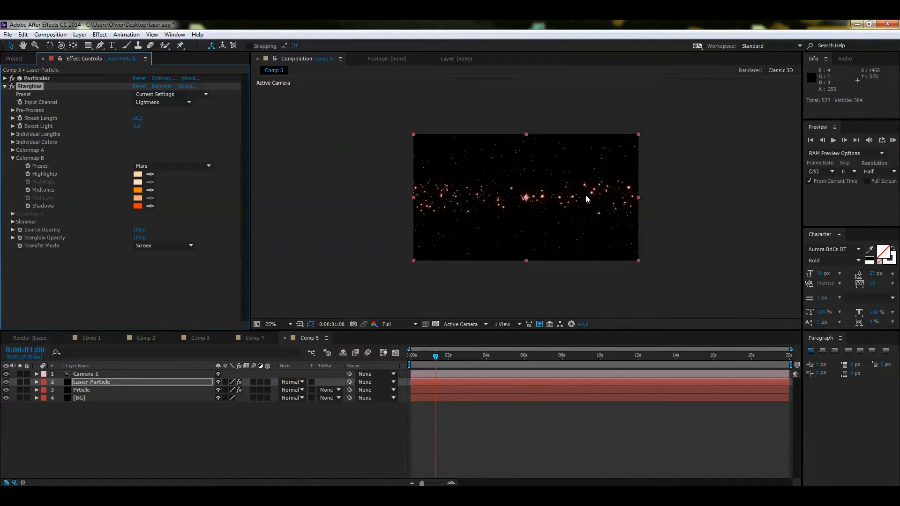
click(4, 87)
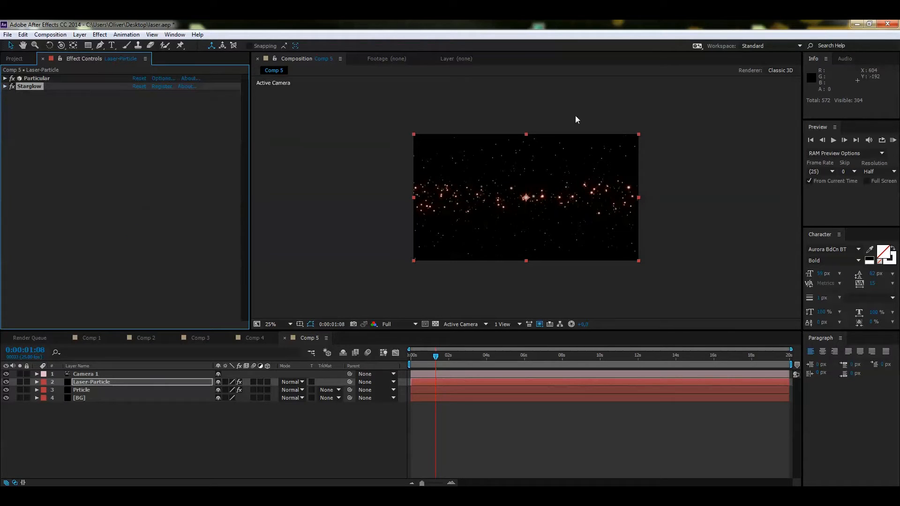
key(ctrl+5)
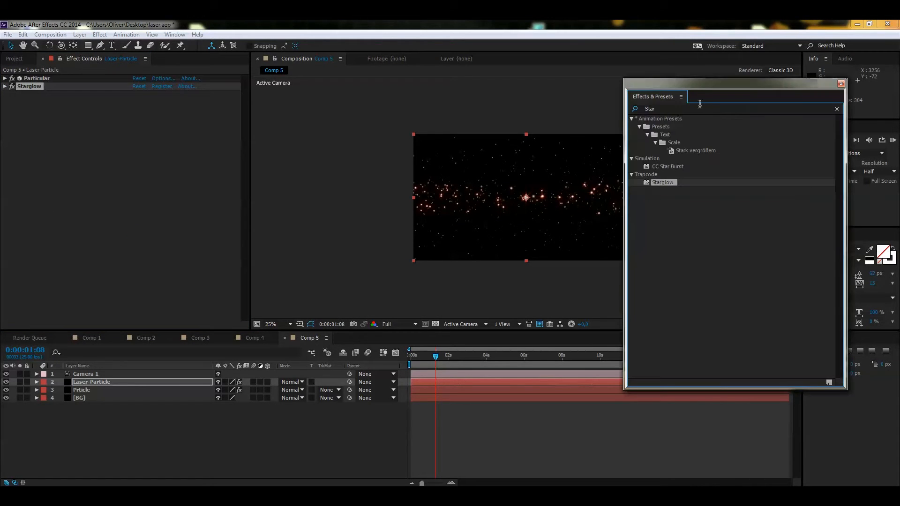
drag(658, 109, 621, 108)
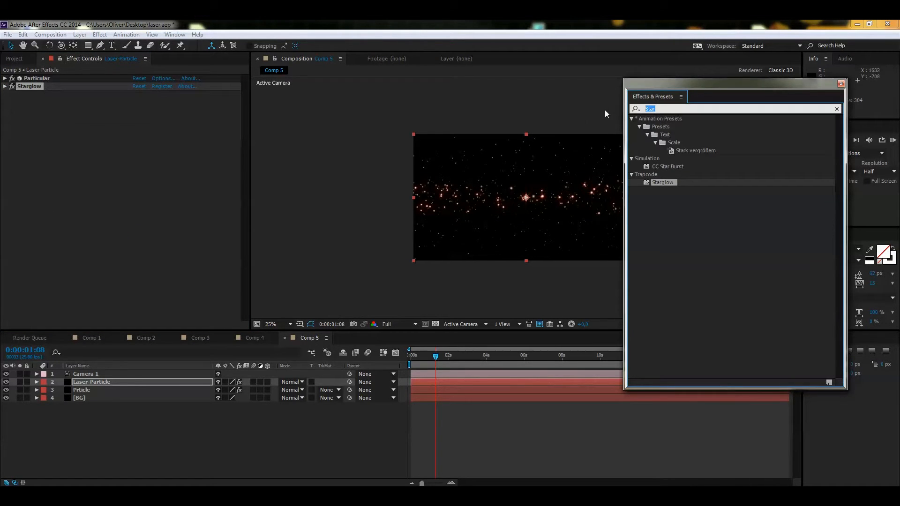
text(cc ligh)
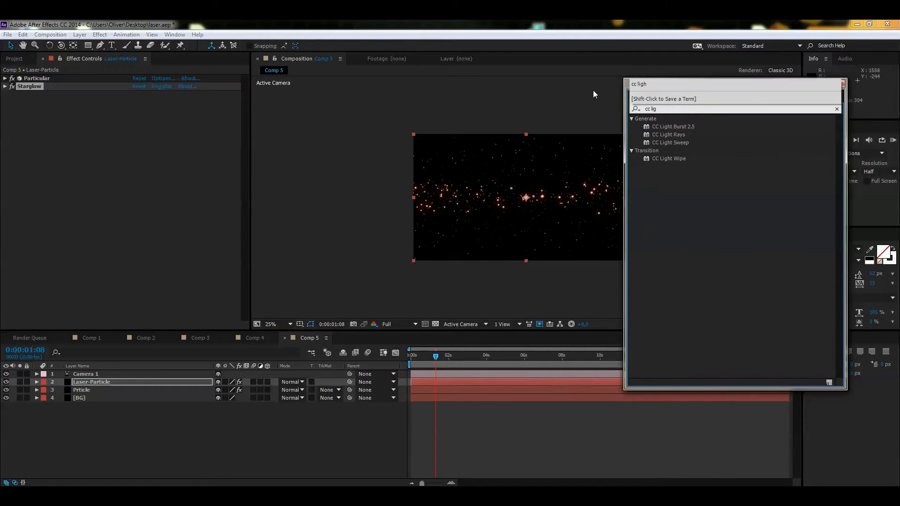
click(661, 135)
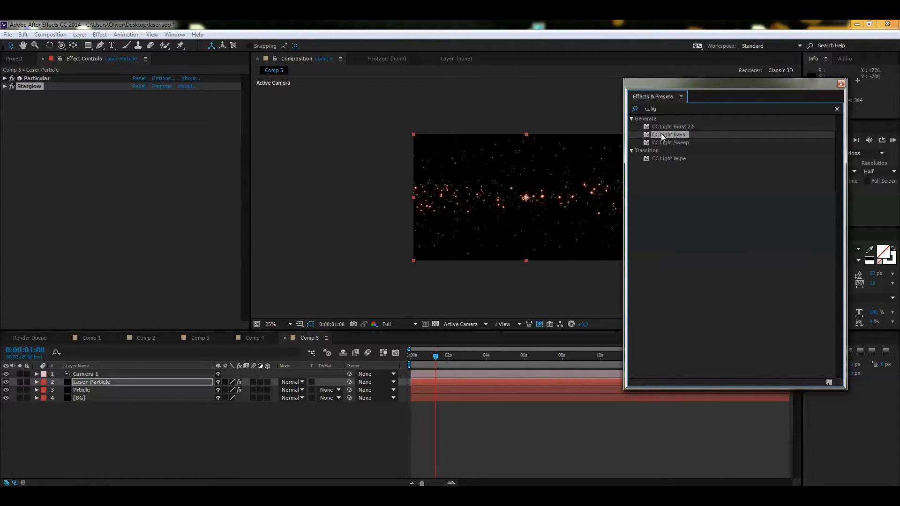
double_click(661, 135)
drag(656, 87, 750, 84)
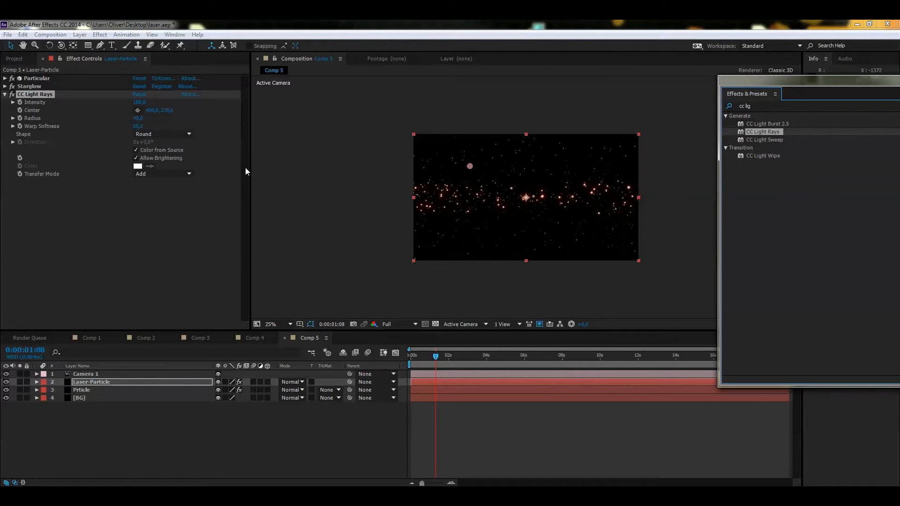
click(137, 110)
mouse_move(462, 188)
mouse_down()
mouse_move(483, 187)
mouse_move(474, 189)
mouse_up()
key(ctrl+z)
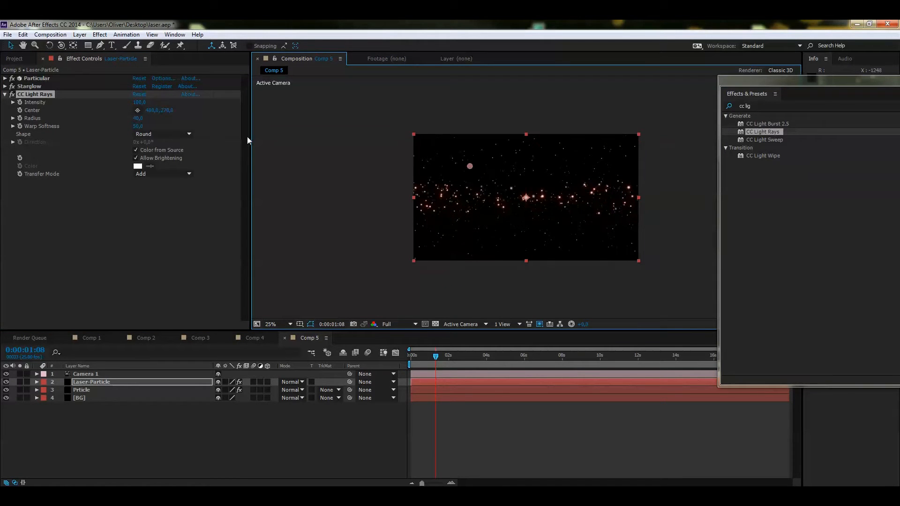
Place the CC Light Rays center on the right-hand particle cluster at about 1544, 490
click(138, 110)
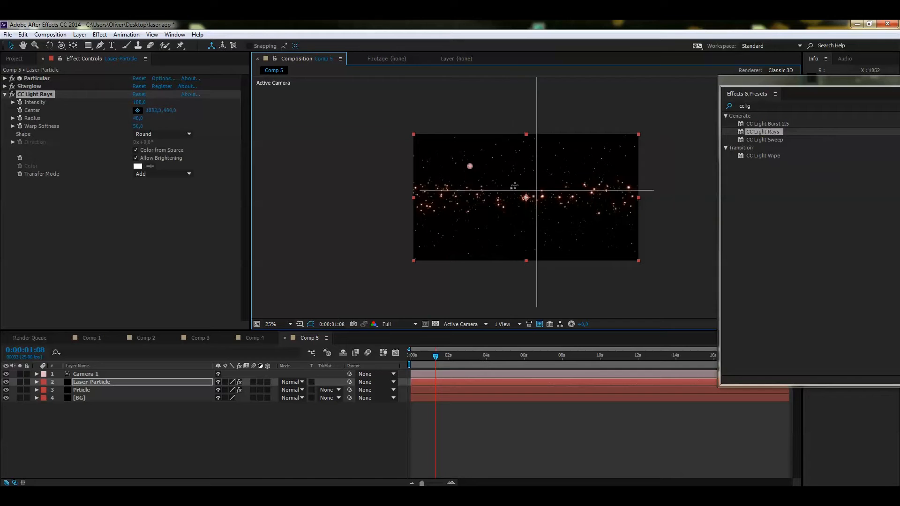
click(544, 196)
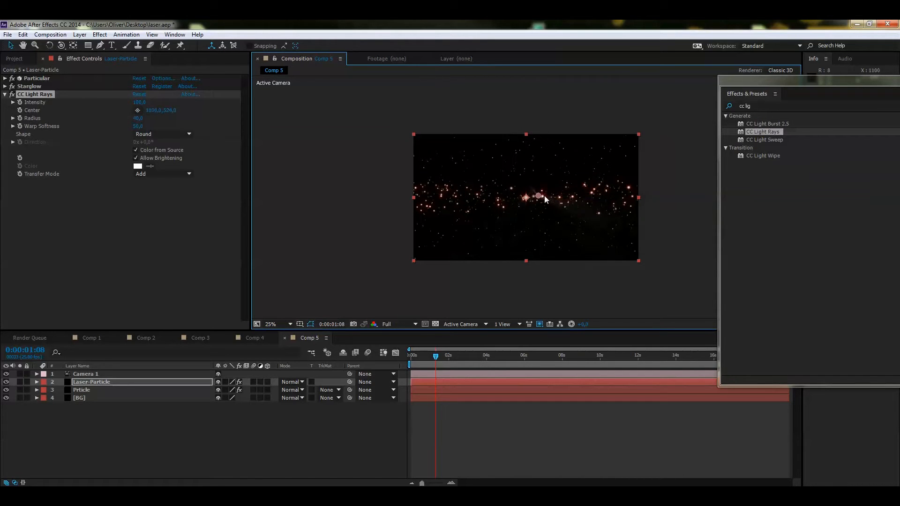
key(period)
drag(562, 195, 506, 203)
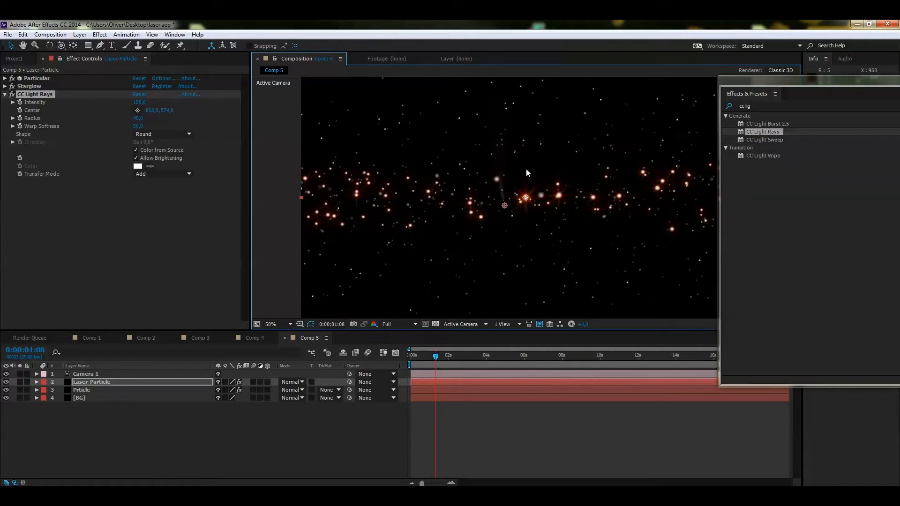
drag(756, 83, 899, 86)
scroll(564, 232, down, 2)
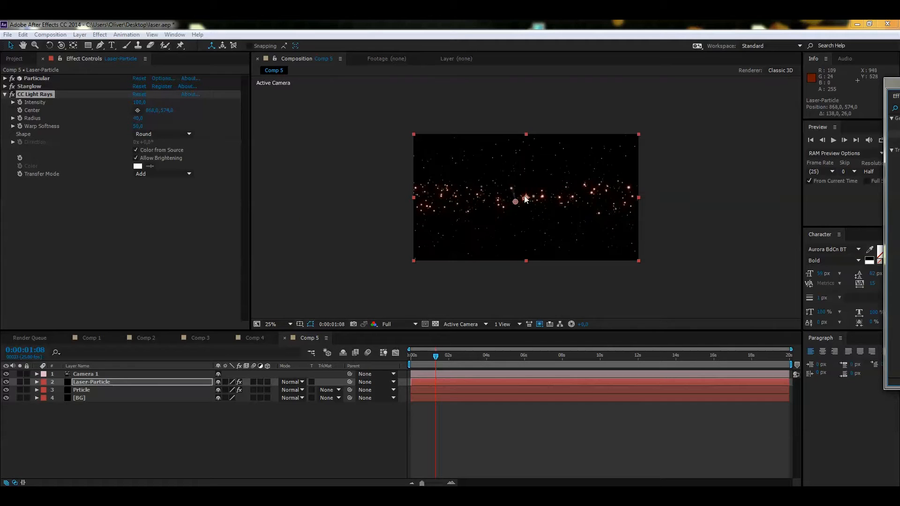
drag(514, 201, 593, 192)
scroll(591, 192, up, 3)
scroll(592, 195, down, 2)
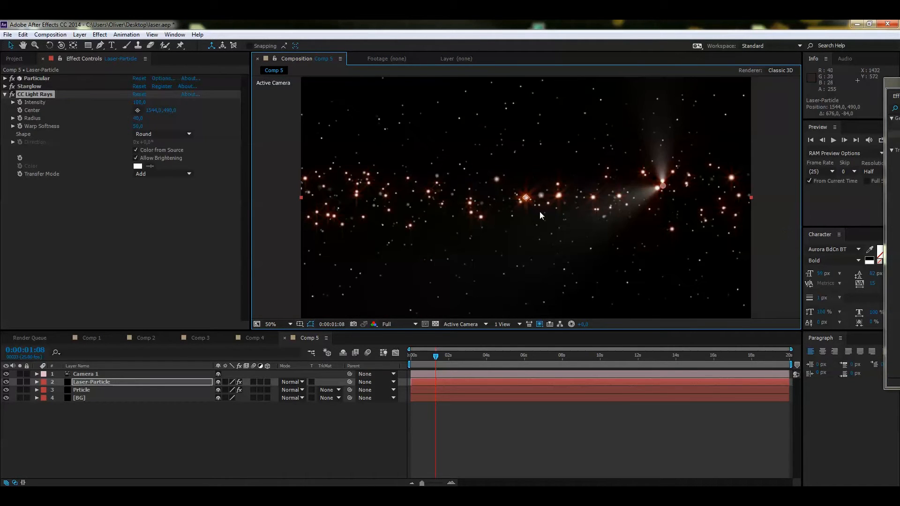
Set the CC Light Rays Radius to 480
drag(140, 118, 337, 114)
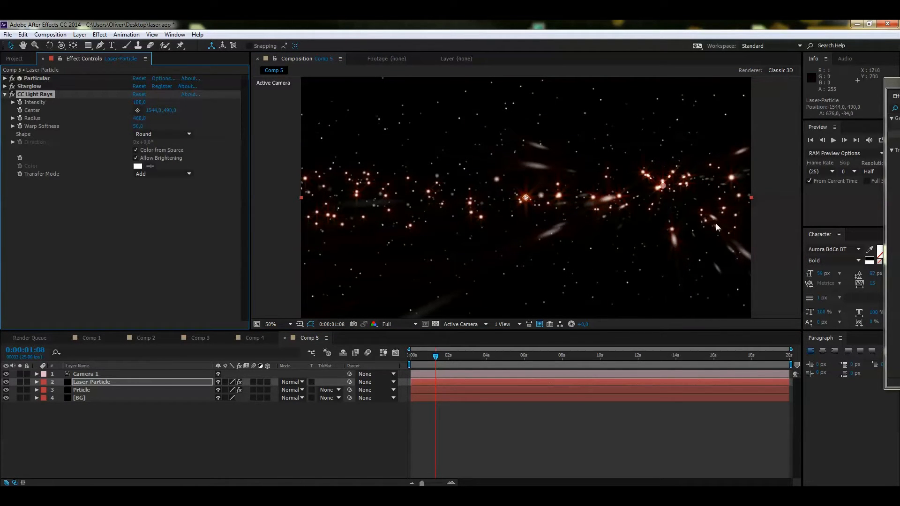
drag(147, 118, 146, 121)
click(145, 119)
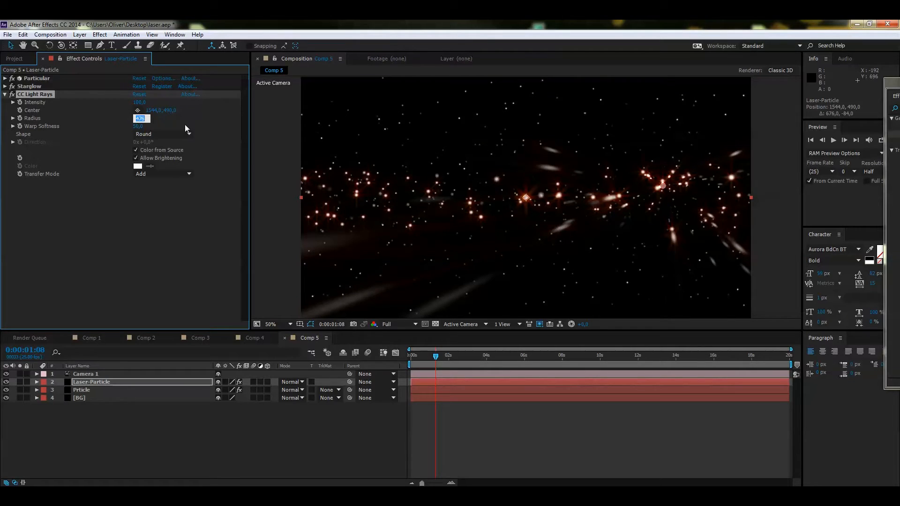
text(480)
key(Return)
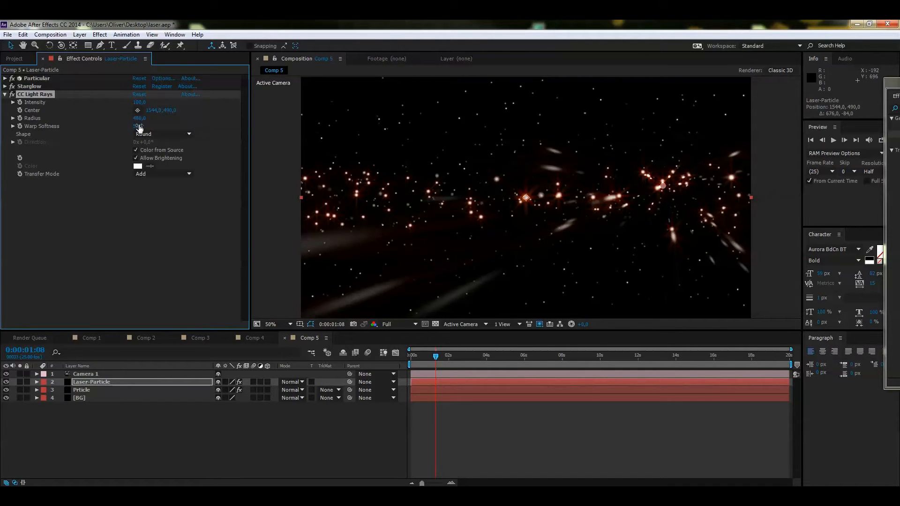
Reduce the CC Light Rays Warp Softness to 0 and preview the rays from 0:00:04:20
drag(142, 127, 2, 140)
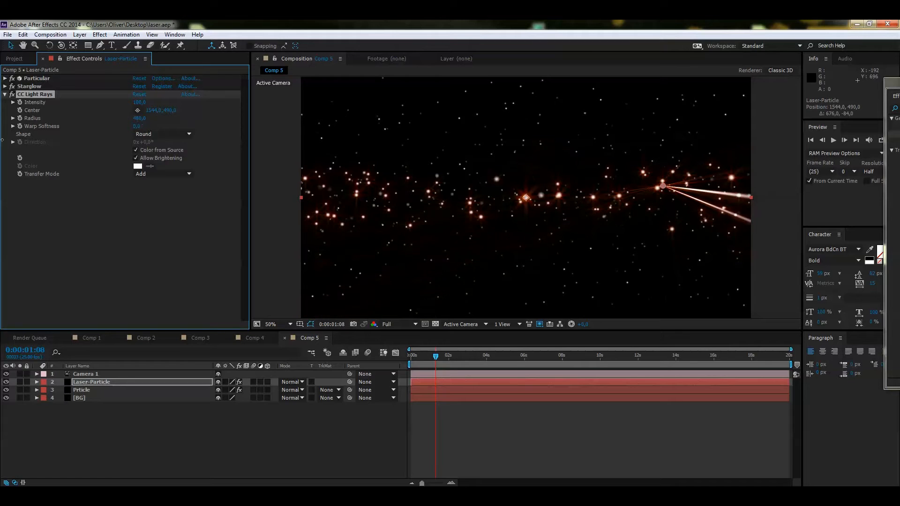
drag(591, 170, 580, 164)
click(437, 355)
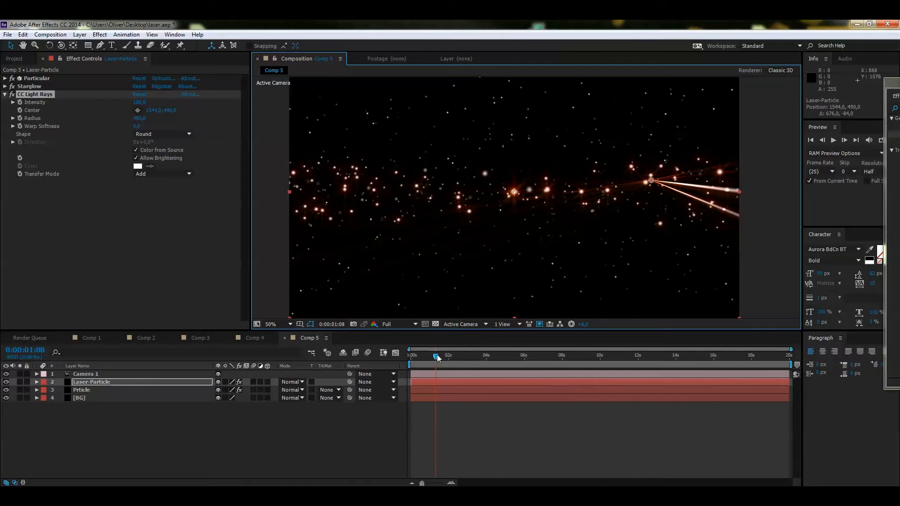
drag(467, 354, 501, 355)
key(space)
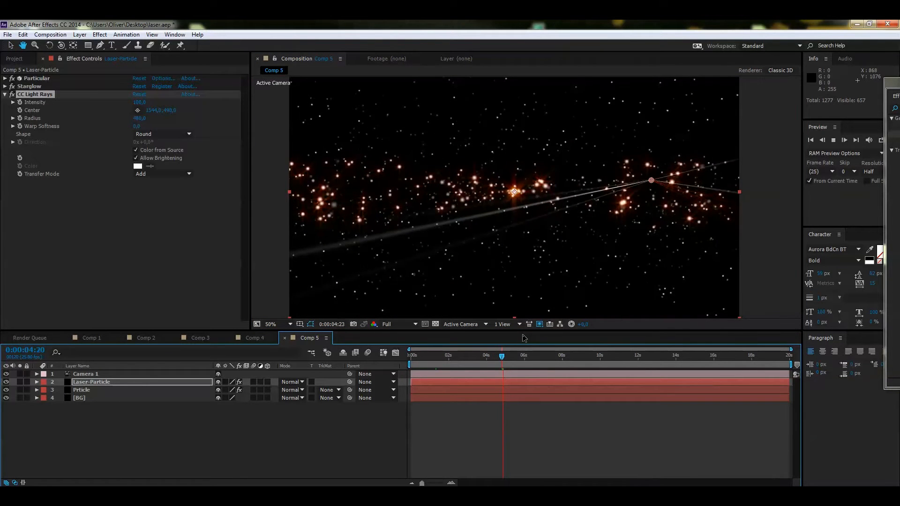
mouse_move(501, 356)
mouse_down()
mouse_move(542, 356)
mouse_move(502, 356)
mouse_up()
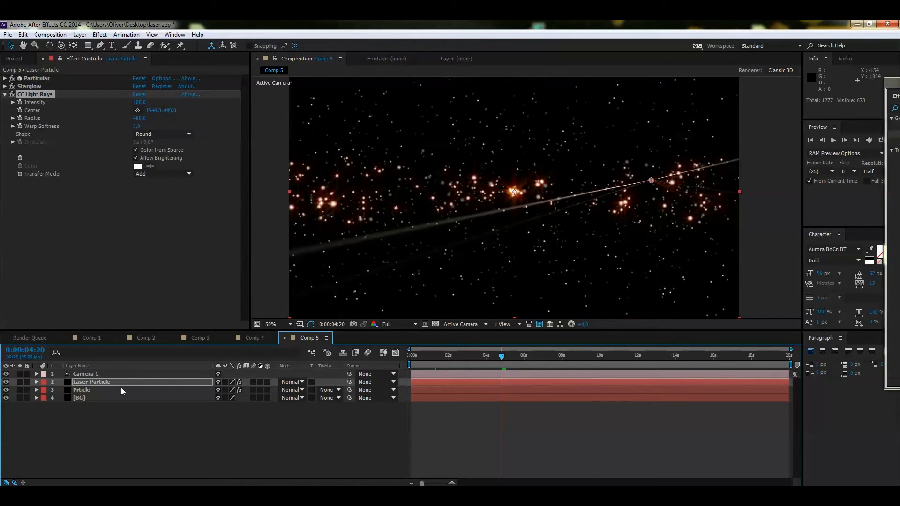
Hide the Prticle layer and set the Transfer Mode of CC Light Rays on Laser-Particle to None
click(6, 390)
click(89, 381)
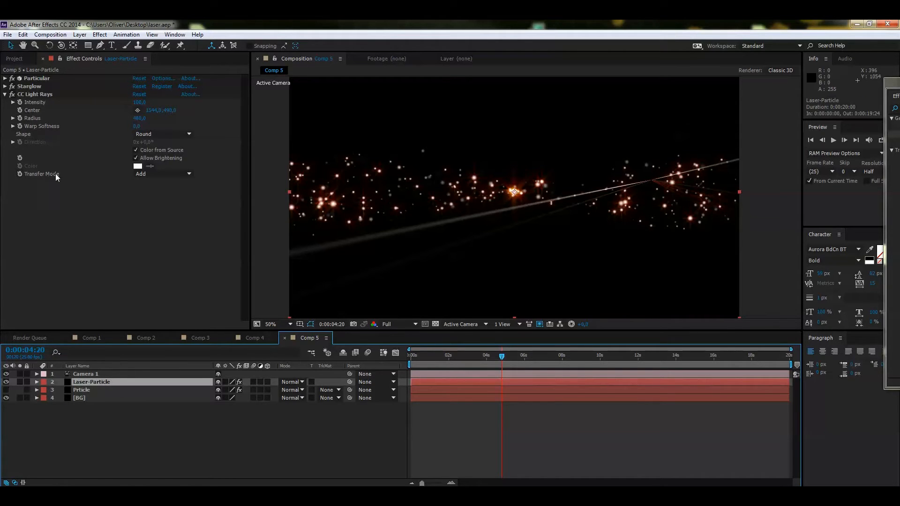
click(175, 173)
click(180, 184)
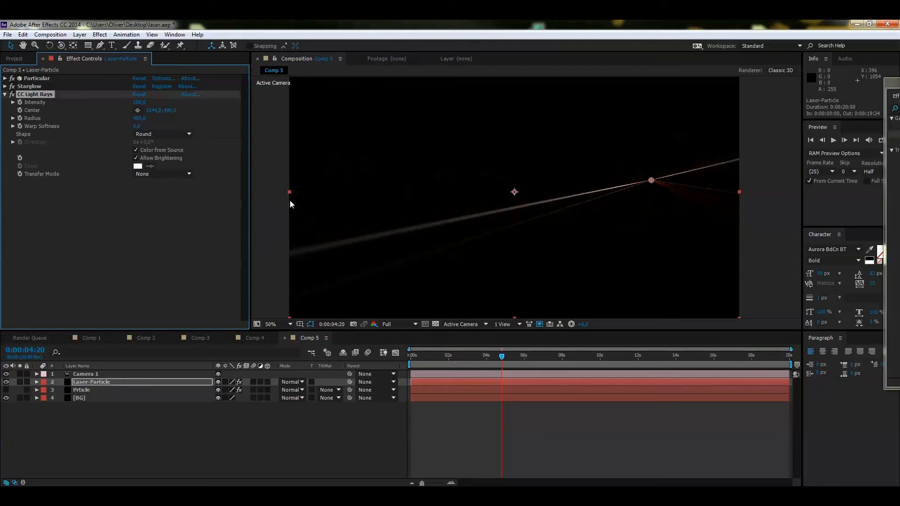
Preview the laser rays from 0:00:03:16 and set the current time to 0:00:03:18
drag(495, 357, 475, 356)
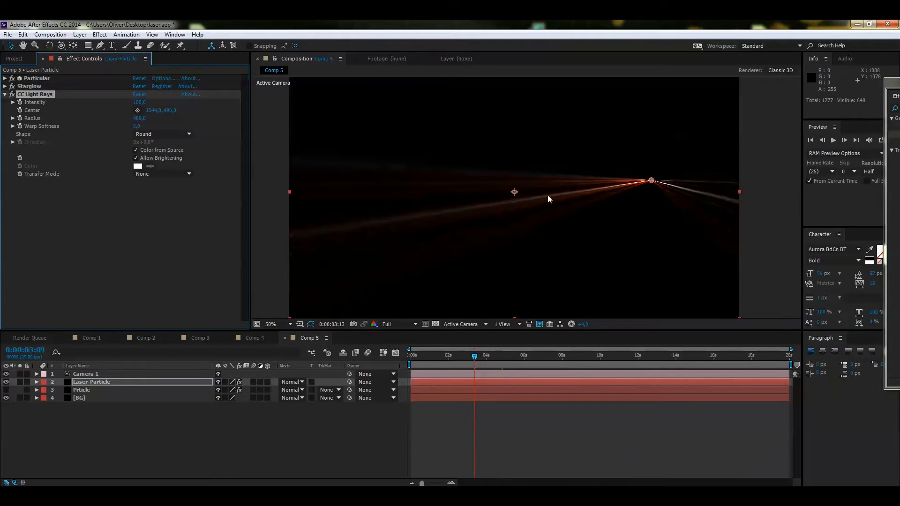
scroll(574, 202, down, 2)
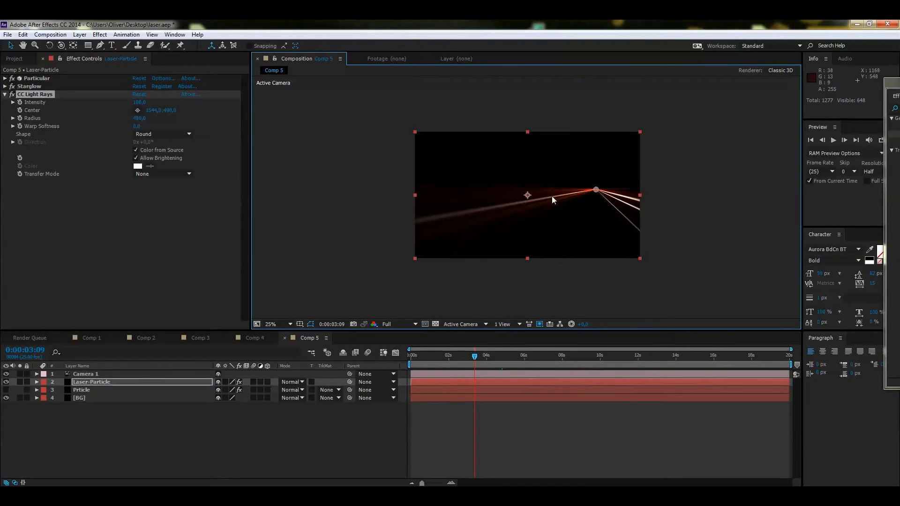
mouse_move(478, 357)
mouse_down()
mouse_move(539, 364)
mouse_move(479, 357)
mouse_up()
key(space)
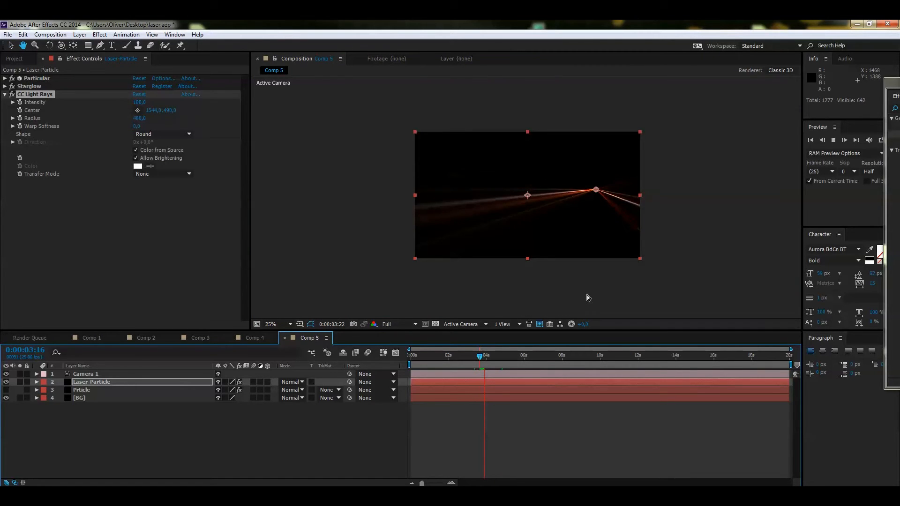
key(space)
drag(486, 359, 481, 357)
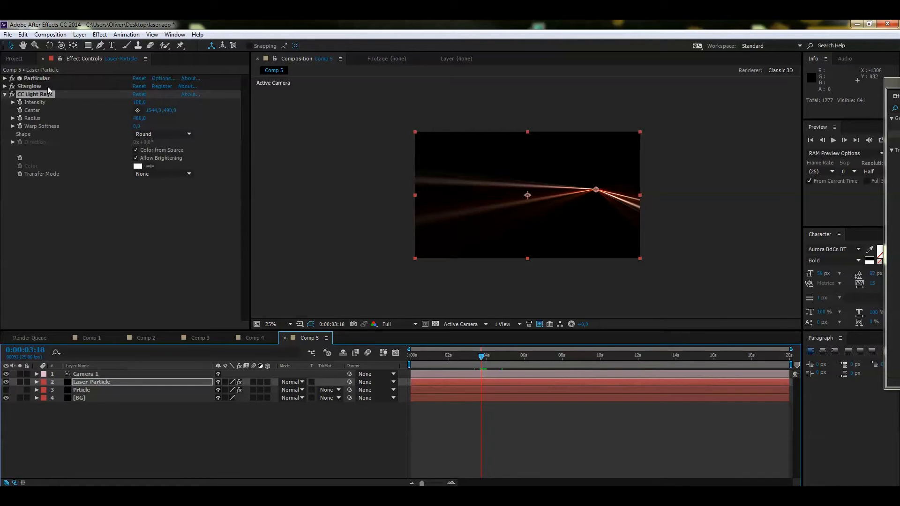
Switch off the Starglow effect on Laser-Particle and check the rays up to 0:00:05:04
click(3, 97)
click(12, 87)
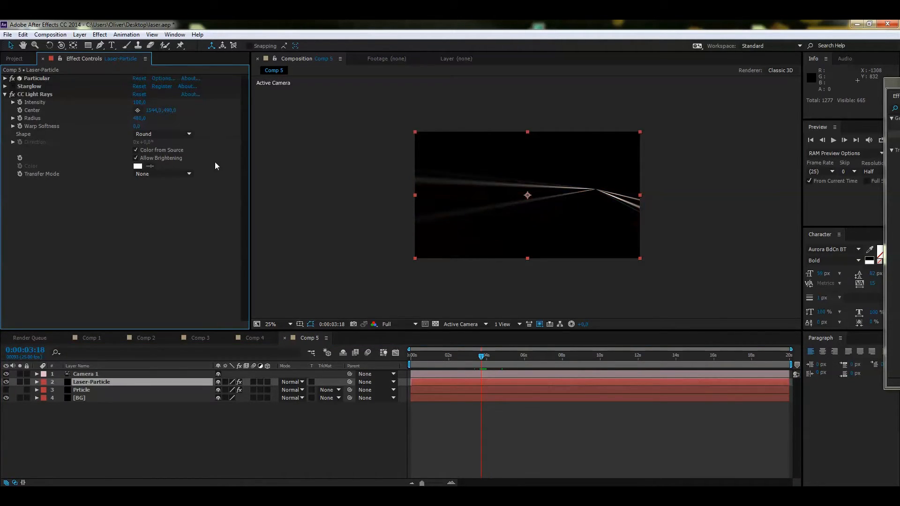
drag(482, 356, 508, 357)
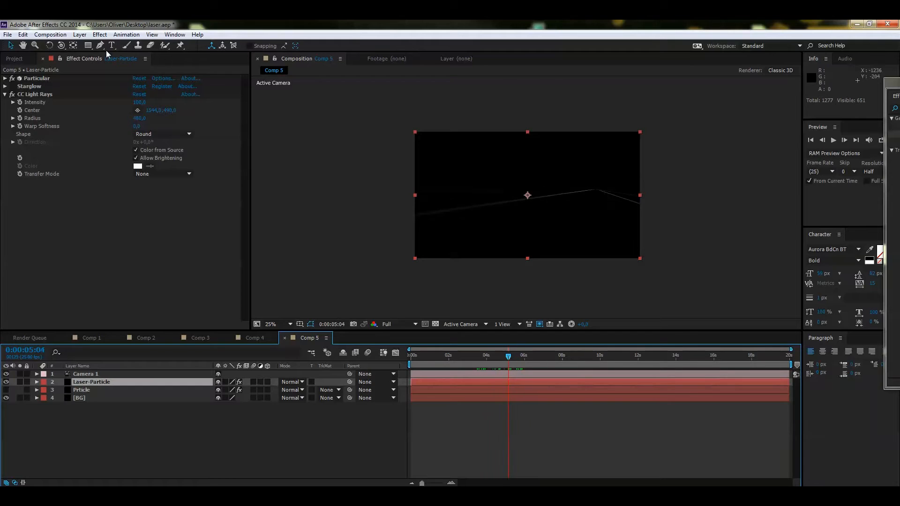
Expand the Particle settings of Particular on Laser-Particle and collapse CC Light Rays and the Opacity over Life graph
click(4, 94)
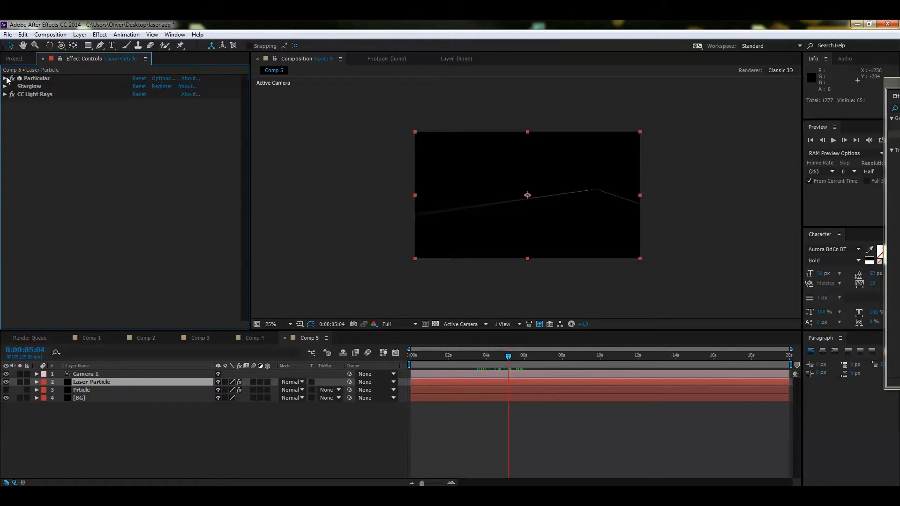
click(5, 78)
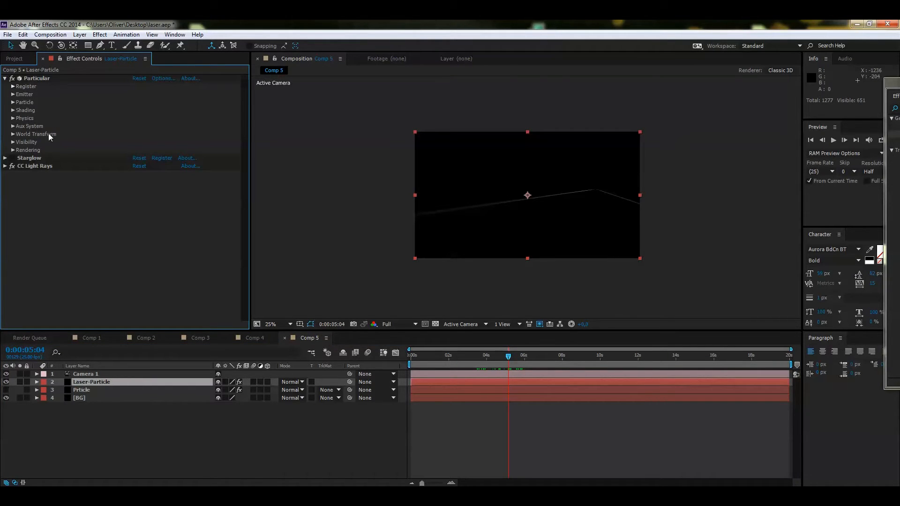
click(13, 102)
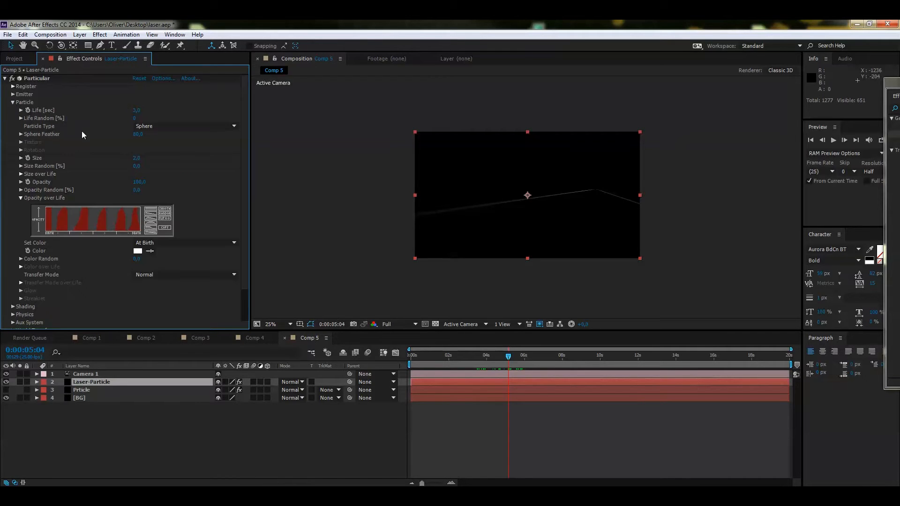
click(20, 197)
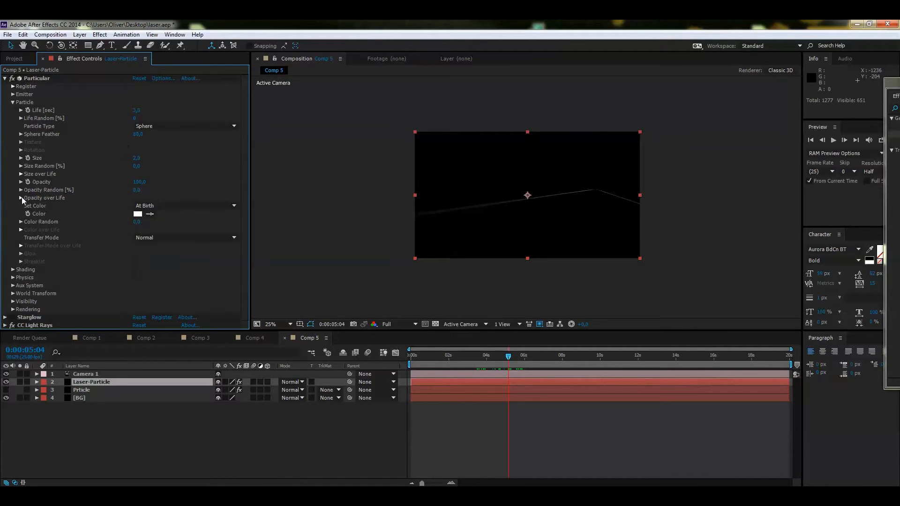
click(137, 214)
text(FF4747)
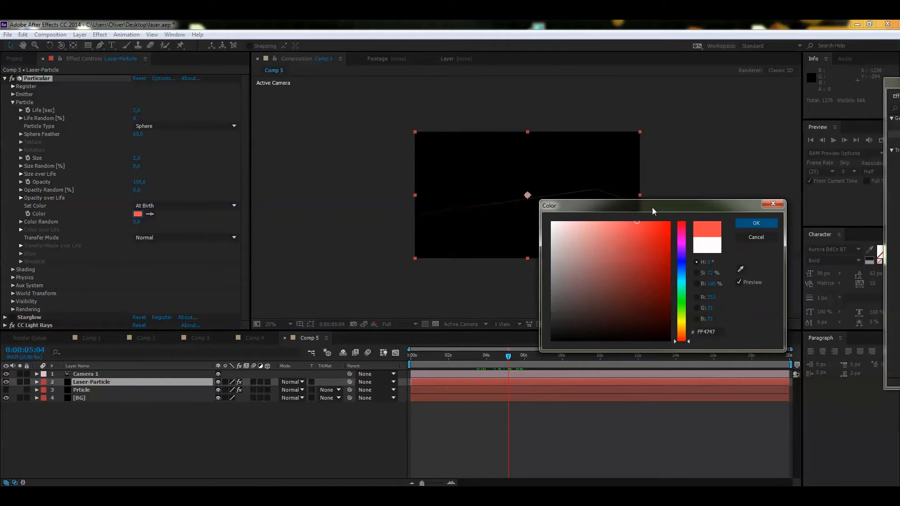
drag(654, 211, 648, 268)
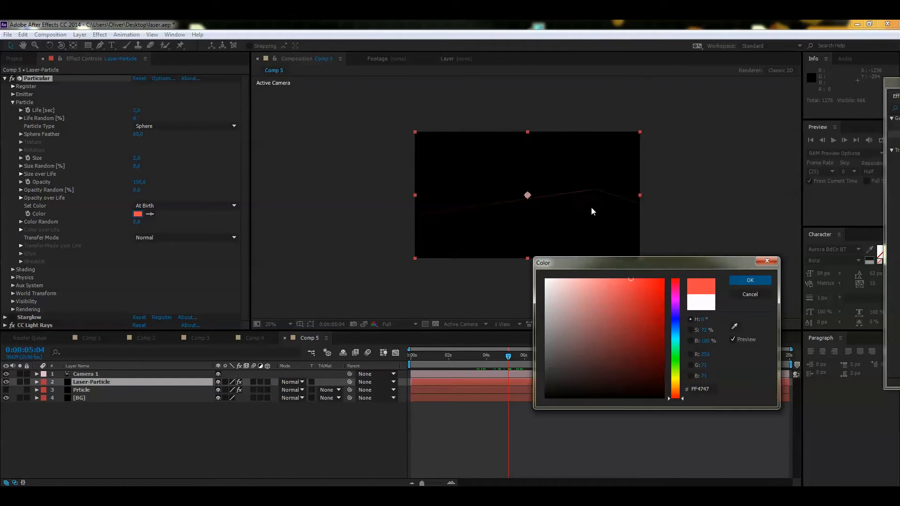
drag(626, 299, 605, 291)
mouse_move(643, 288)
mouse_down()
mouse_move(656, 300)
mouse_move(607, 291)
mouse_up()
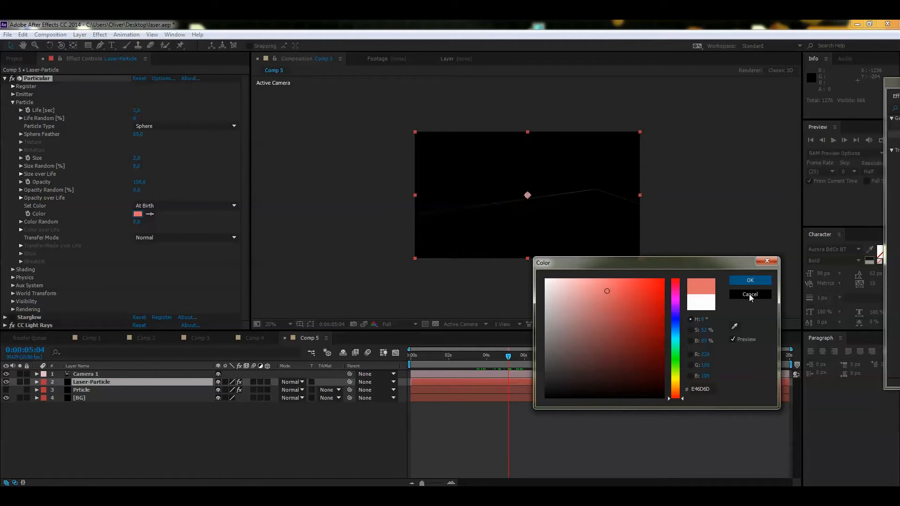
key(Escape)
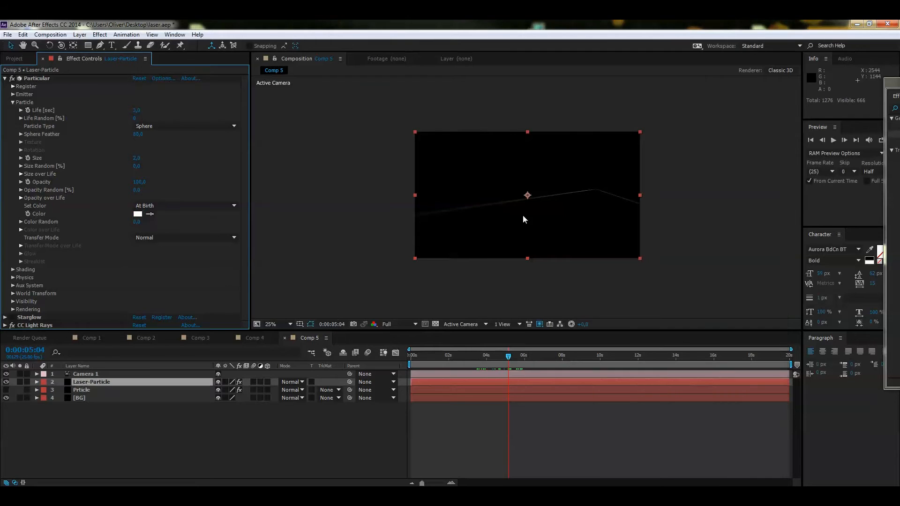
Set the particle Color Random to 100 and preview the multicoloured rays from 0:00:03:20
drag(135, 226, 222, 218)
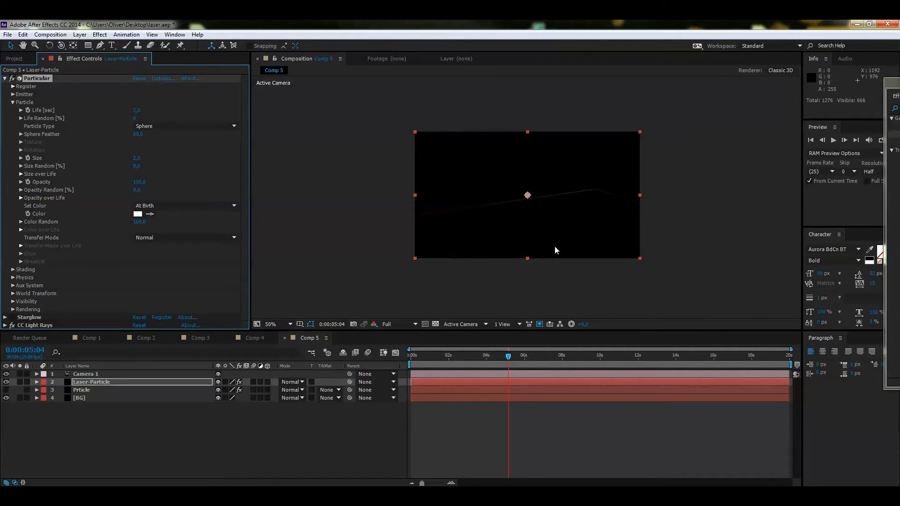
key(period)
drag(508, 356, 484, 357)
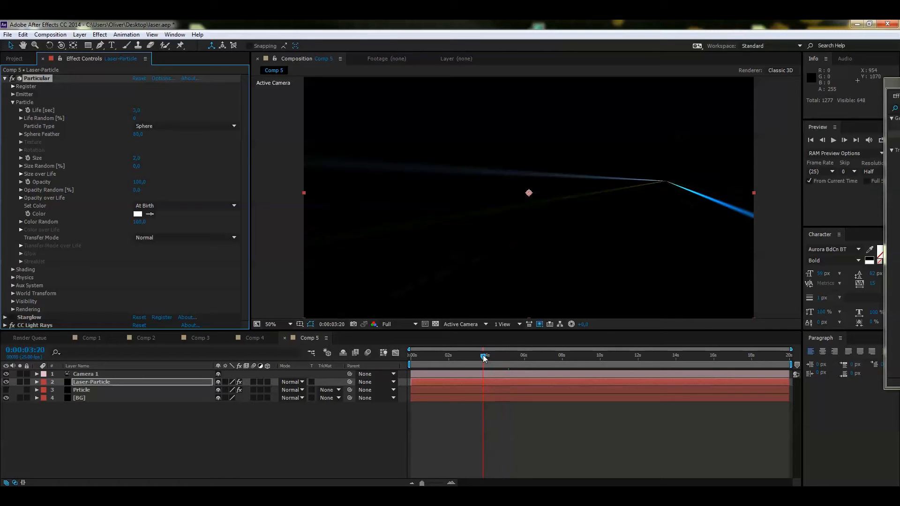
key(space)
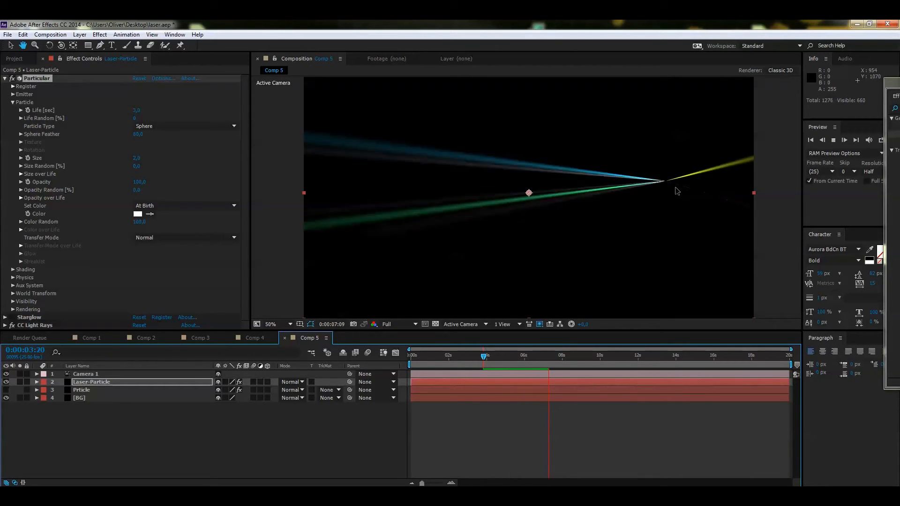
mouse_move(569, 360)
mouse_down()
mouse_move(544, 359)
mouse_move(555, 360)
mouse_up()
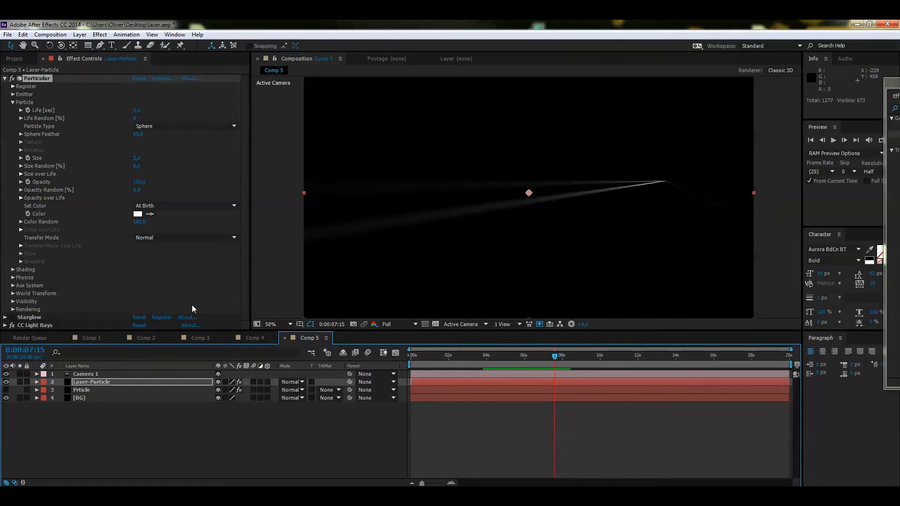
click(13, 102)
click(5, 79)
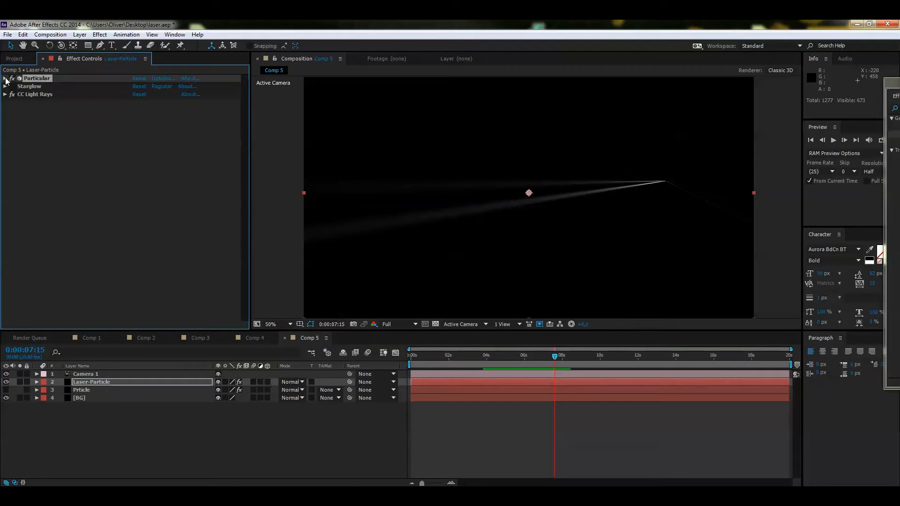
Duplicate the Laser-Particle layer and collapse the Starglow and Particular settings of the copy
click(112, 381)
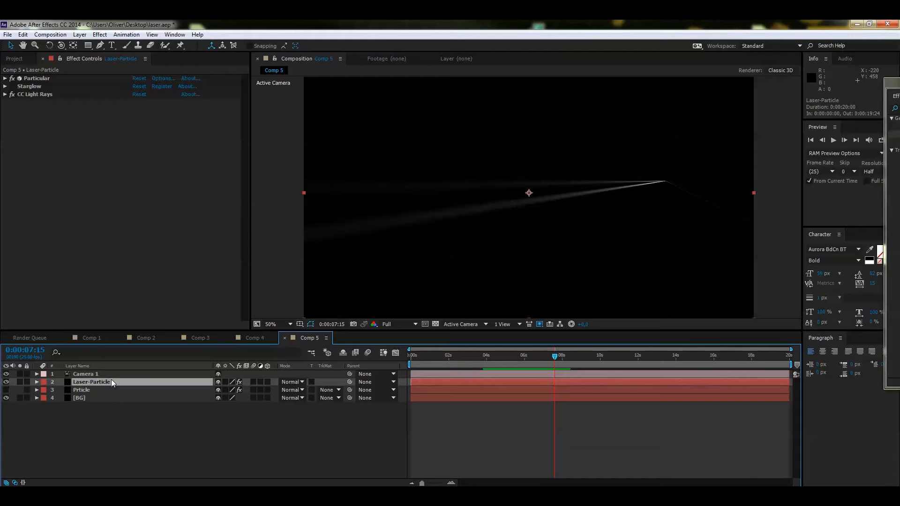
key(ctrl+d)
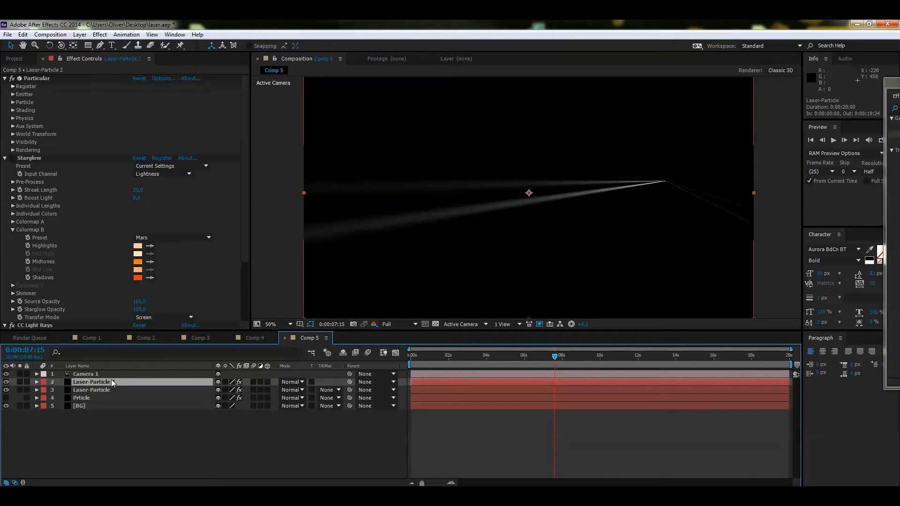
click(6, 159)
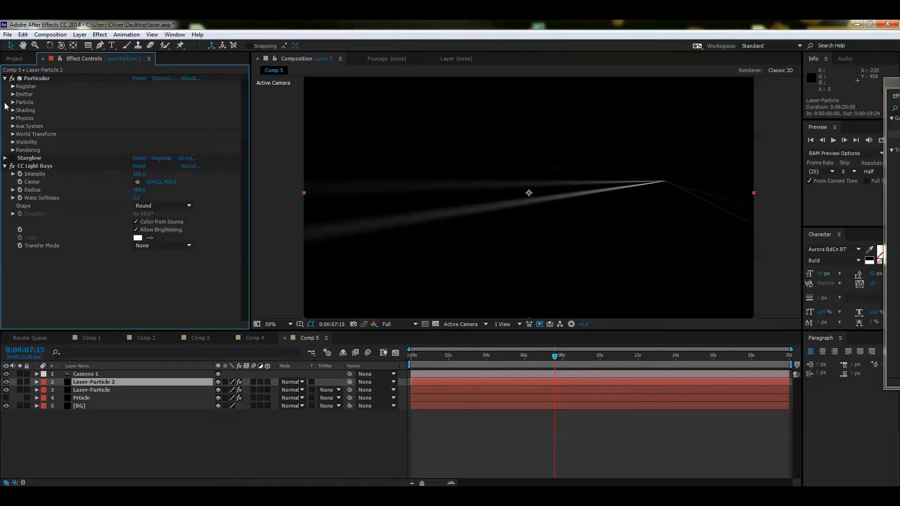
click(5, 79)
Move the CC Light Rays center of Laser-Particle 2 to the middle particle cluster at about 922, 528
click(40, 93)
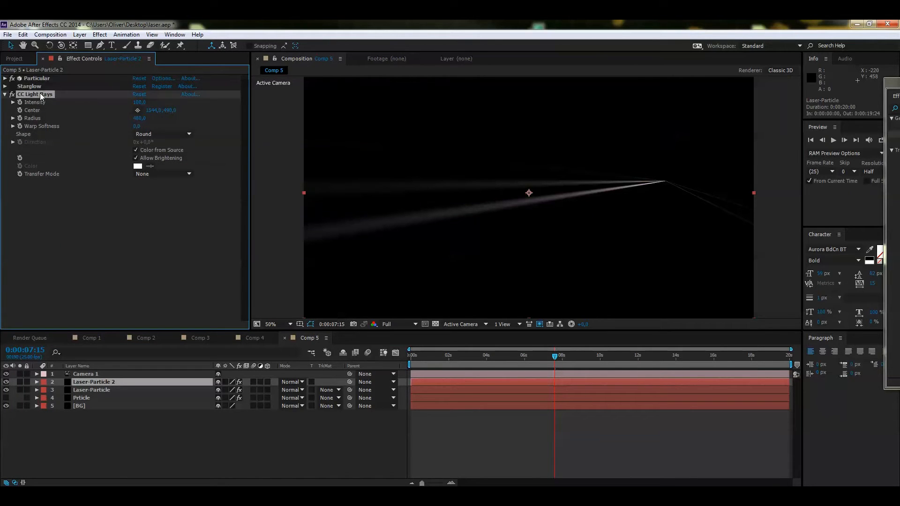
click(137, 110)
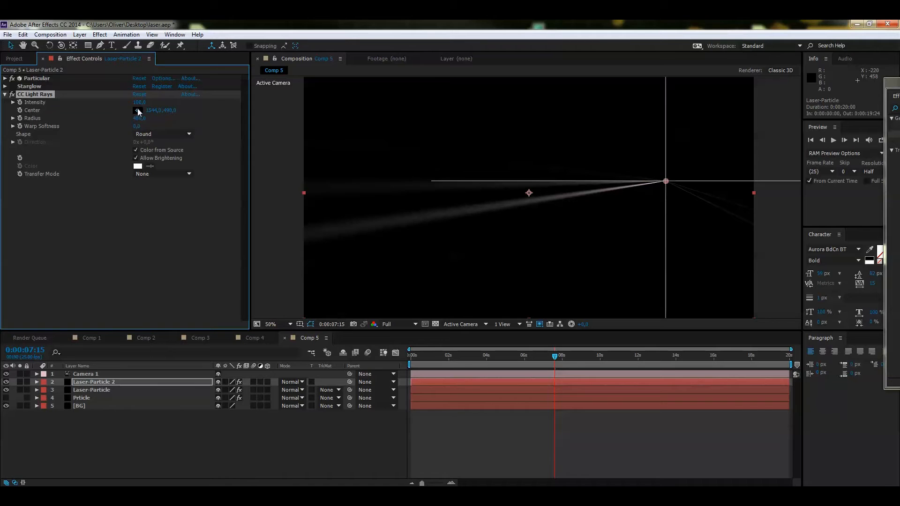
drag(534, 186, 524, 205)
scroll(516, 192, down, 2)
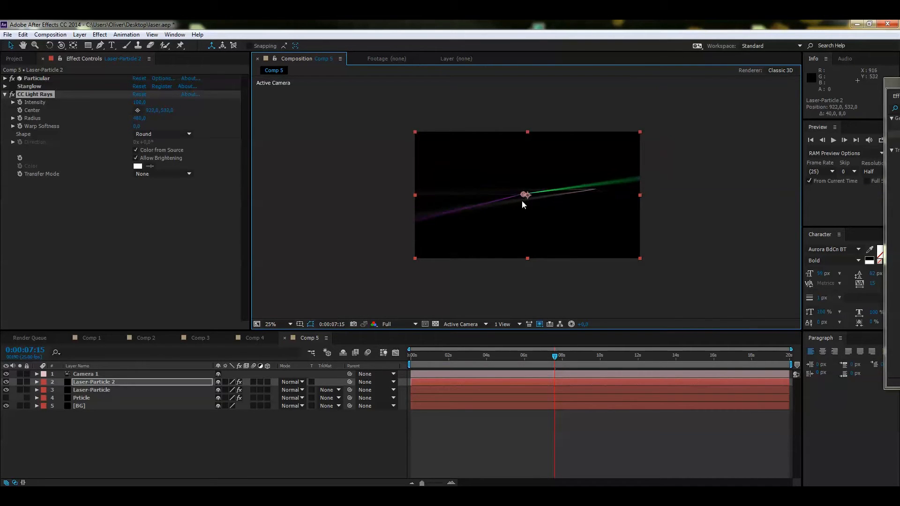
drag(519, 357, 479, 358)
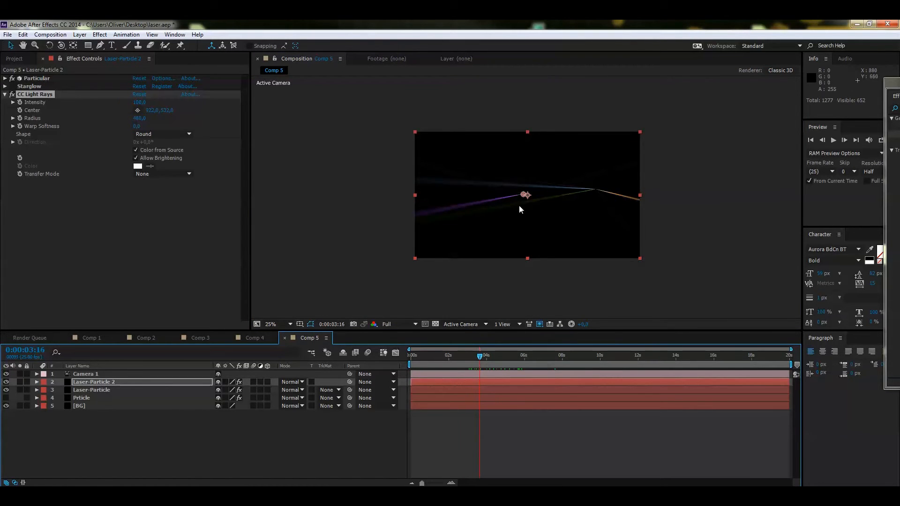
drag(521, 197, 522, 196)
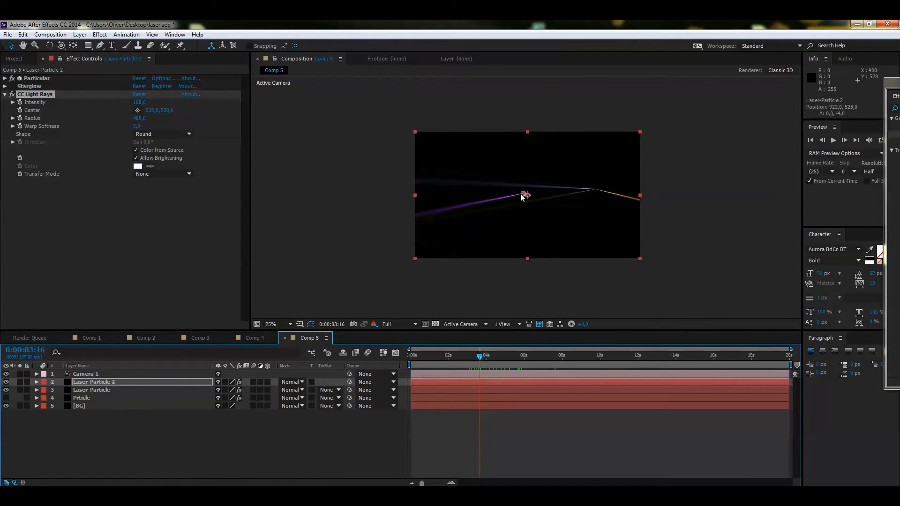
Duplicate the Laser-Particle 2 layer and leave only CC Light Rays expanded in the copy's effect settings
click(109, 382)
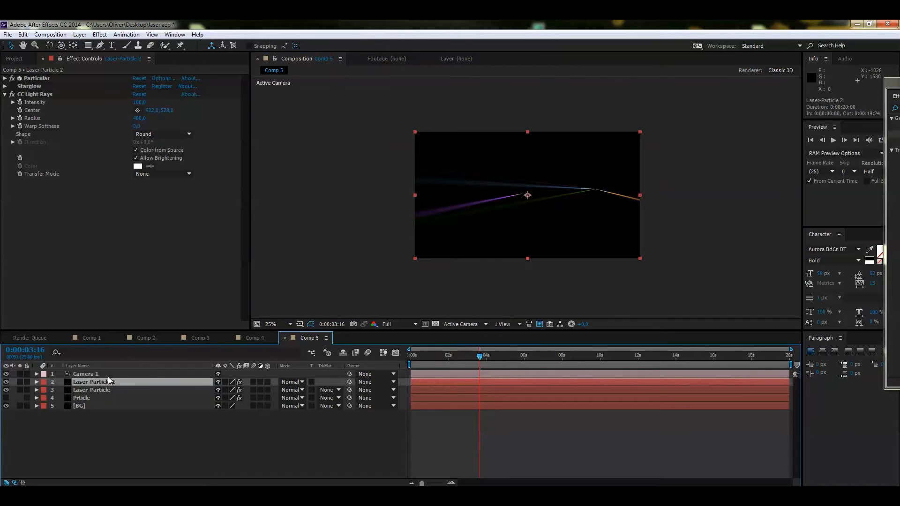
key(ctrl+d)
click(8, 80)
click(5, 78)
click(5, 86)
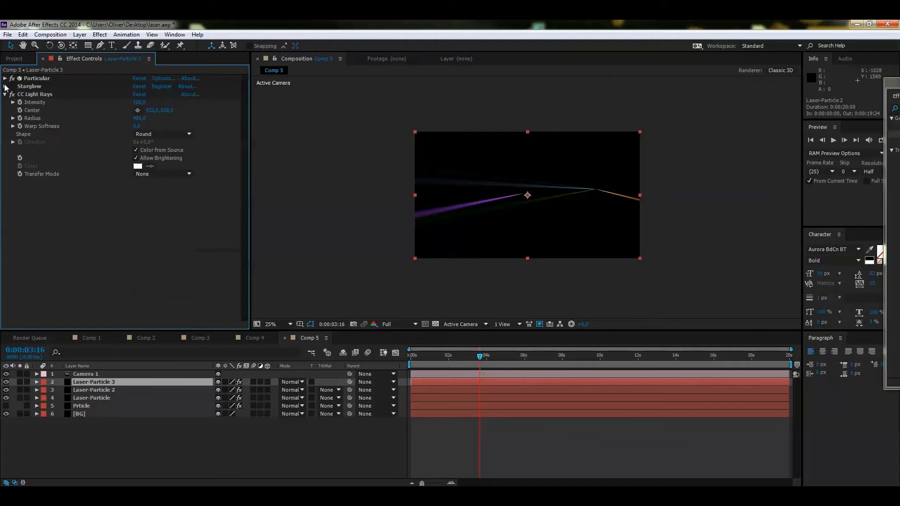
click(5, 94)
click(27, 94)
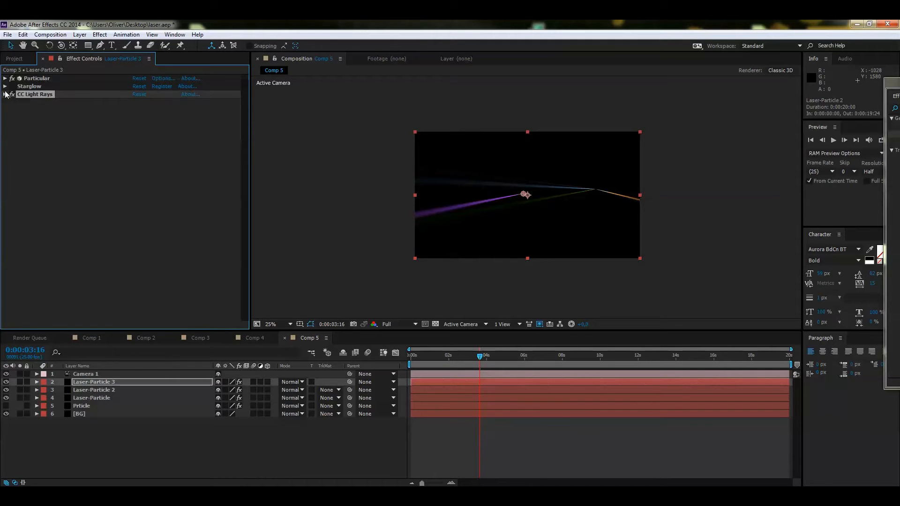
click(31, 109)
click(5, 95)
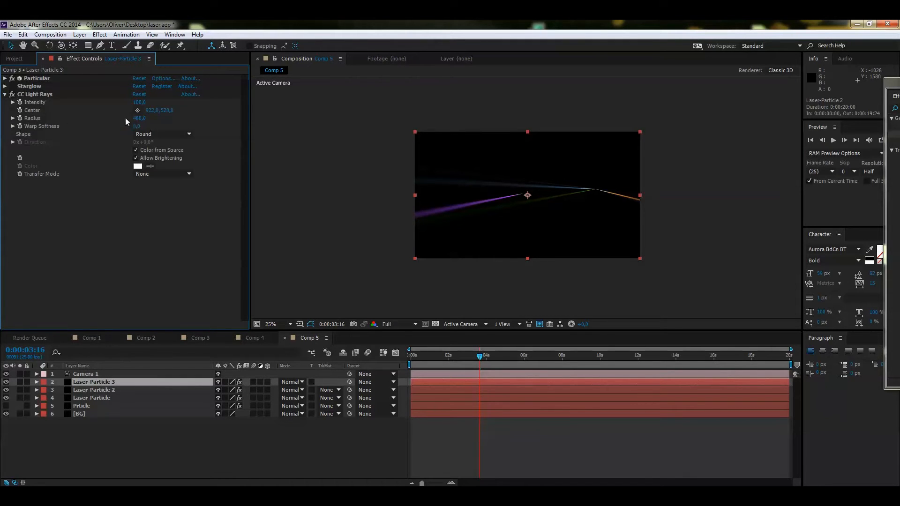
Place the CC Light Rays center of Laser-Particle 3 on the left-hand particles at about 300, 552 and check the rays at 0:00:04:16
click(138, 110)
click(459, 194)
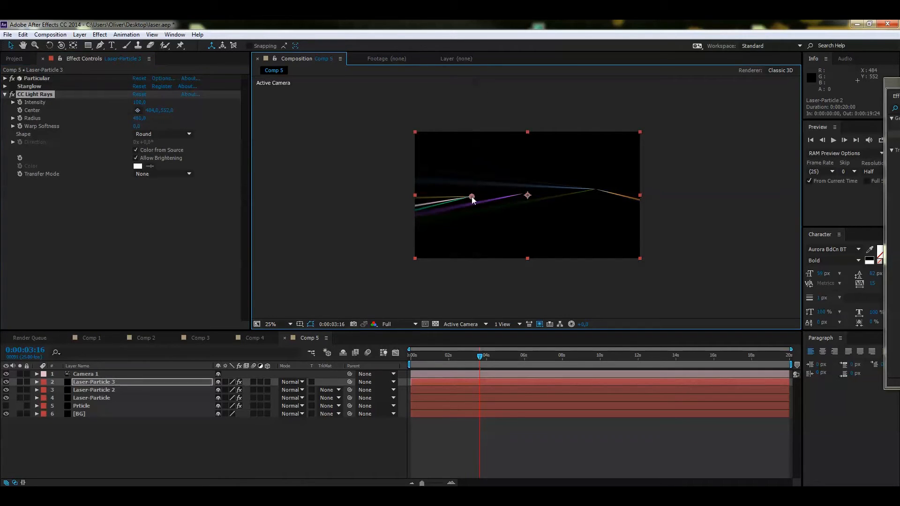
drag(459, 194, 451, 200)
drag(481, 358, 498, 355)
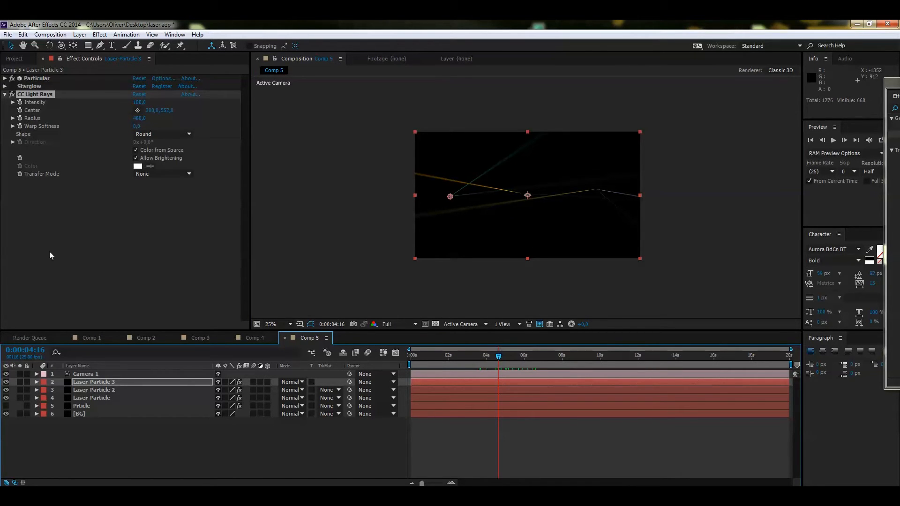
Duplicate the Laser-Particle 3 layer
click(92, 377)
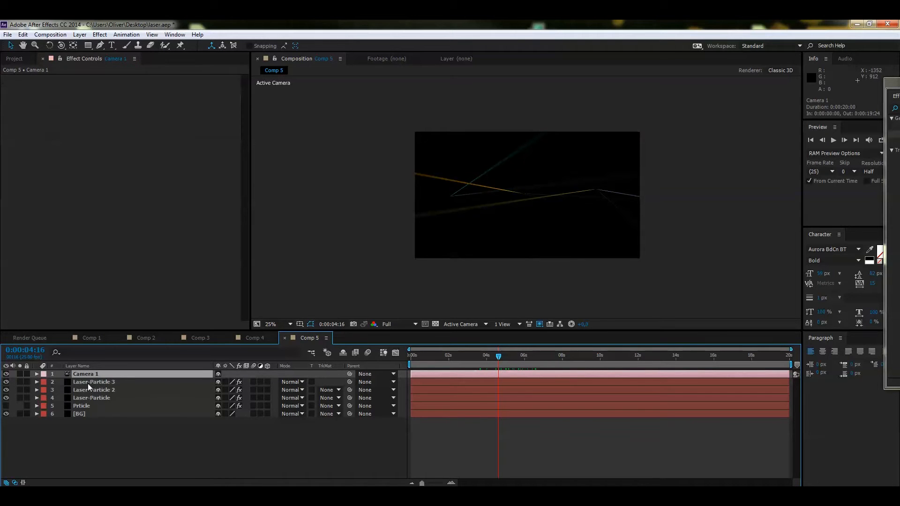
click(88, 382)
key(ctrl+d)
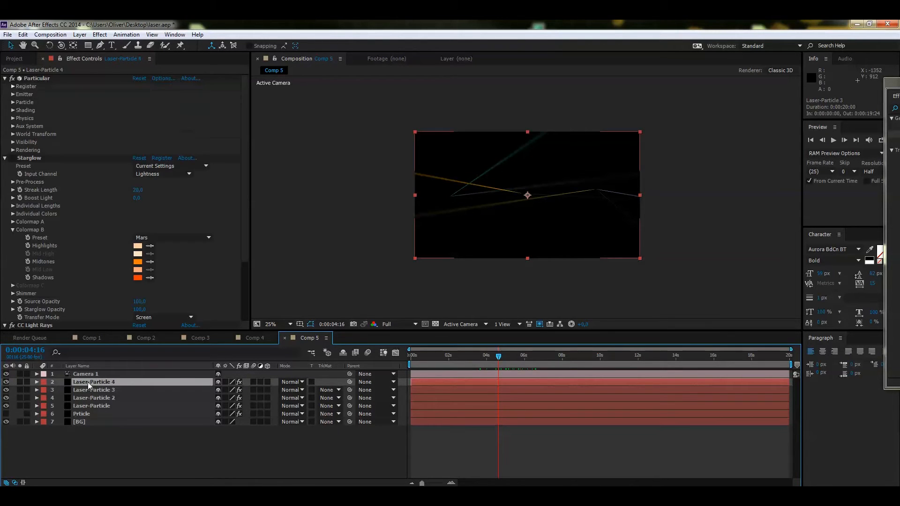
Place the CC Light Rays center of Laser-Particle 4 near the frame's upper middle at about 912, 84 and increase the rays' radius
click(5, 78)
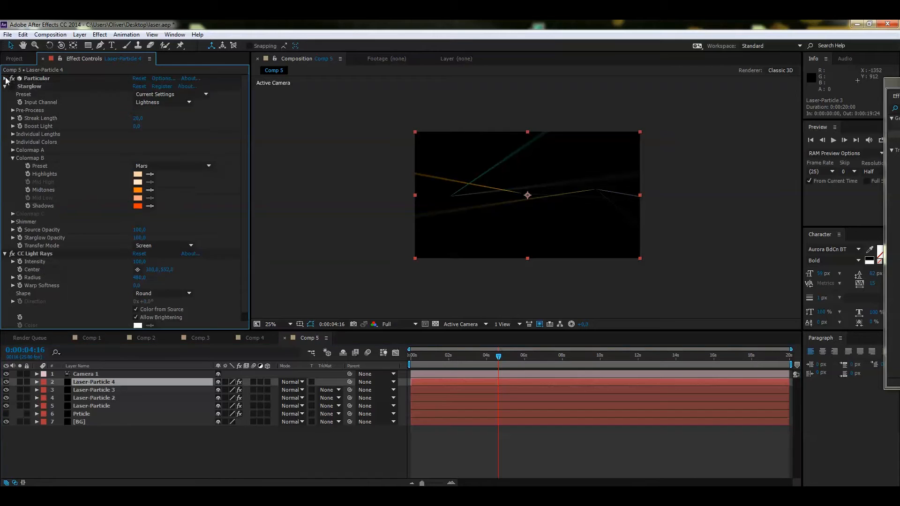
click(5, 87)
click(35, 96)
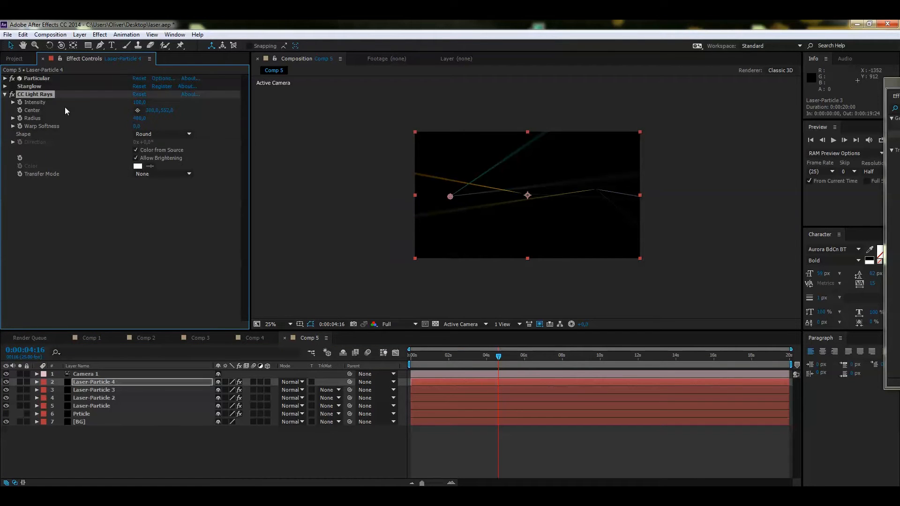
click(137, 110)
click(521, 146)
drag(521, 145, 528, 150)
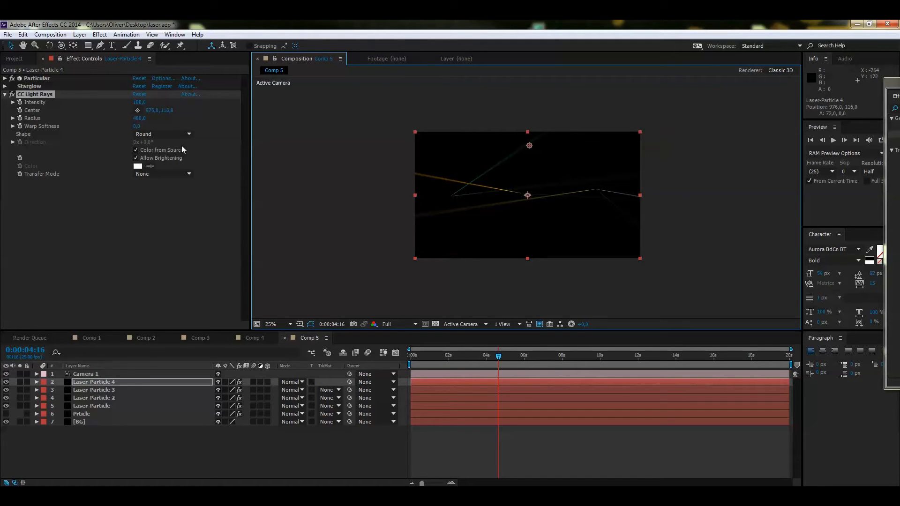
drag(152, 117, 234, 109)
mouse_move(530, 148)
mouse_down()
mouse_move(526, 137)
mouse_move(522, 145)
mouse_up()
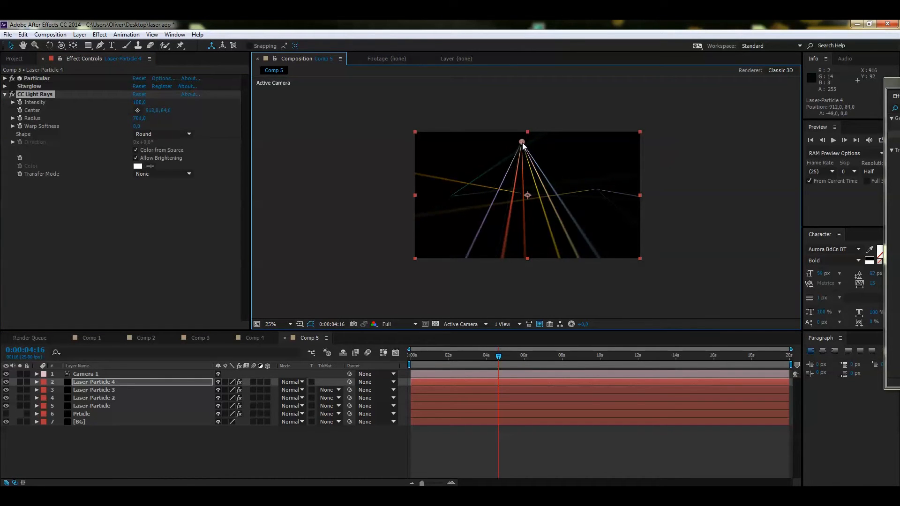
scroll(528, 187, up, 2)
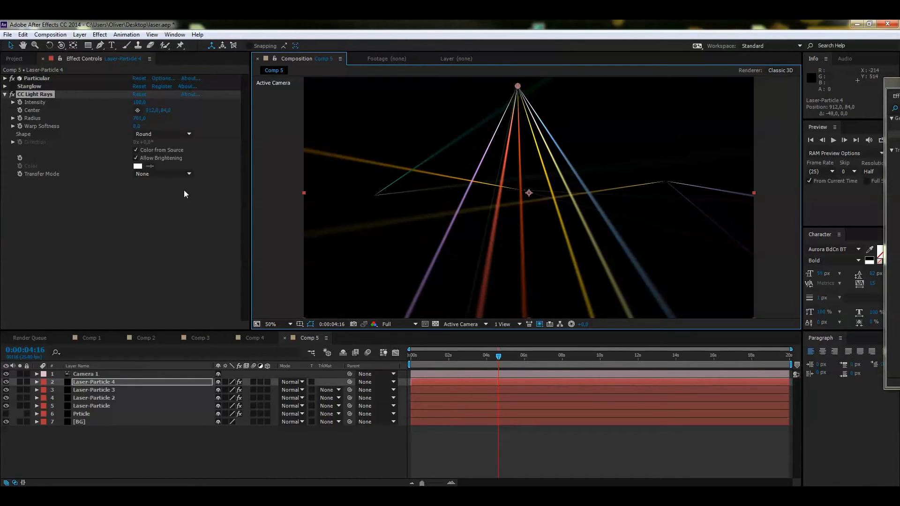
Turn off Color from Source for Laser-Particle 4's CC Light Rays and set the ray colour to green 52D590
click(137, 150)
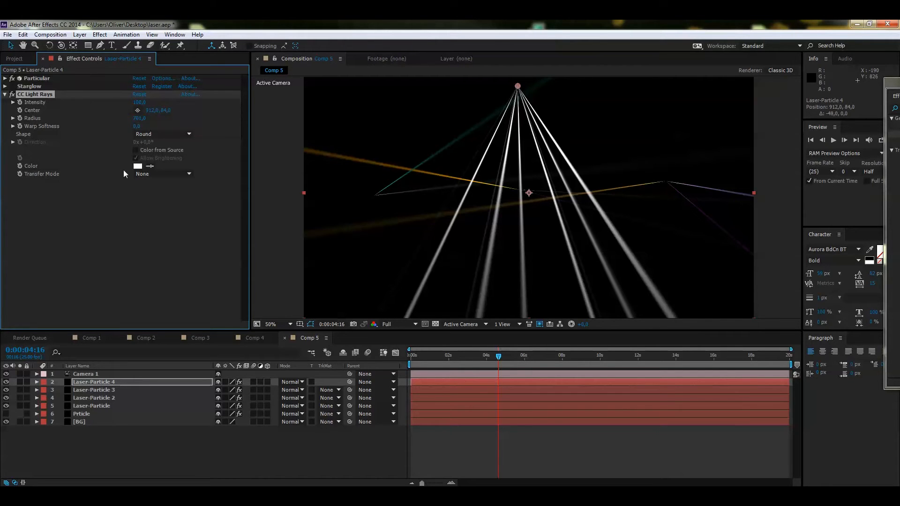
click(137, 166)
mouse_move(627, 306)
mouse_down()
mouse_move(630, 292)
mouse_move(597, 296)
mouse_move(620, 295)
mouse_up()
click(680, 367)
drag(682, 365, 682, 355)
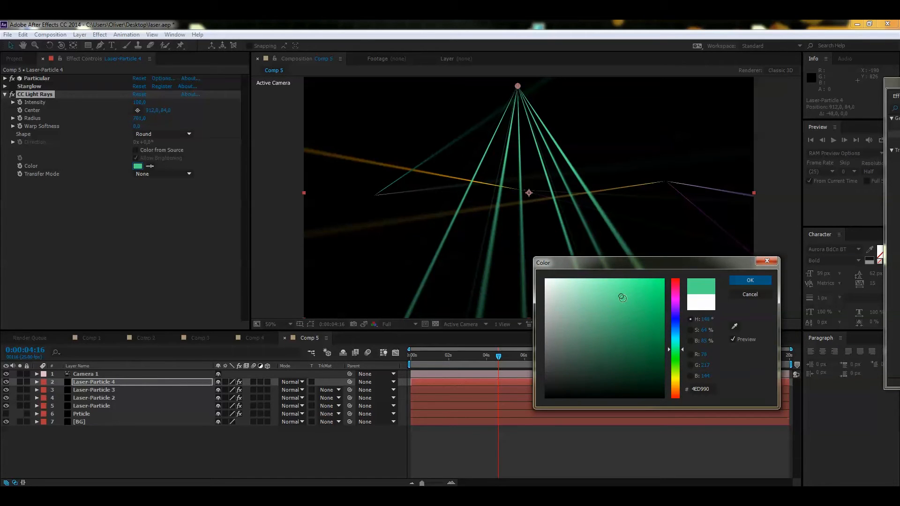
mouse_move(629, 294)
mouse_down()
mouse_move(635, 312)
mouse_move(614, 295)
mouse_up()
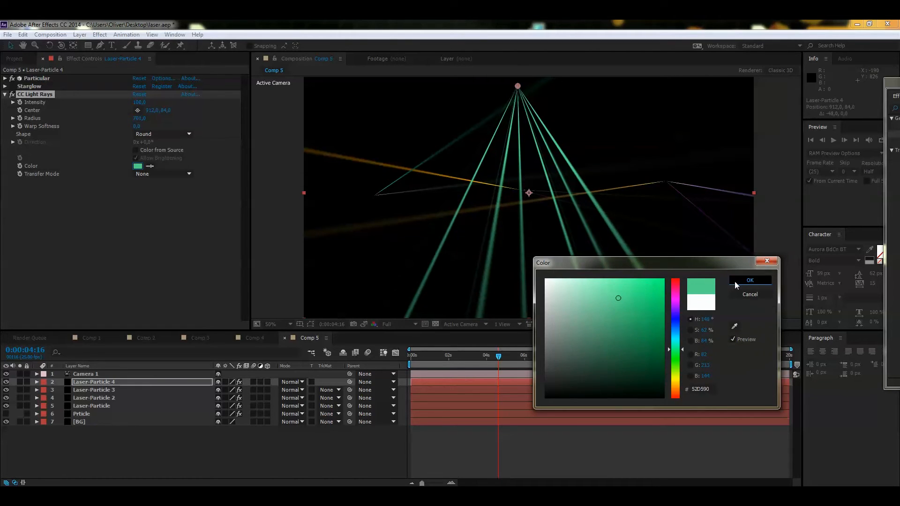
click(749, 279)
Move the Laser-Particle 4 layer directly below Laser-Particle and preview the animation from 0:00:02:13
drag(112, 383, 104, 406)
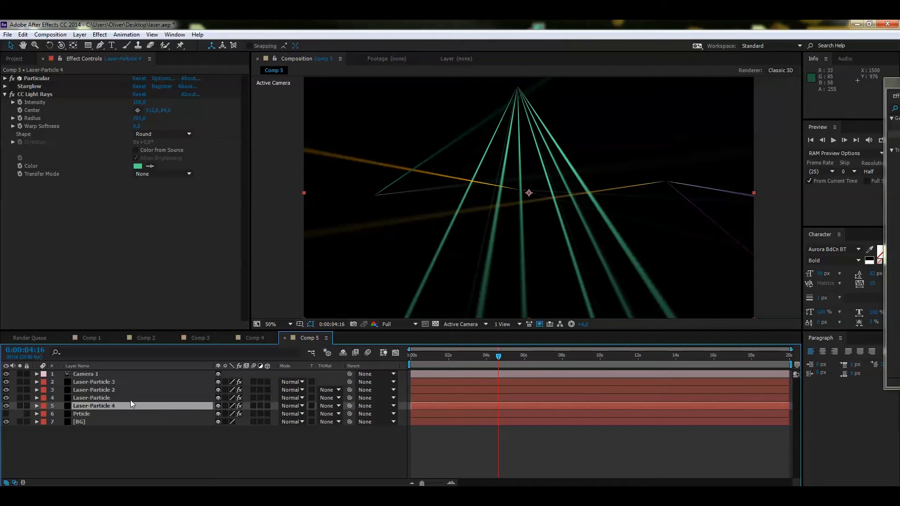
drag(504, 354, 414, 365)
click(458, 365)
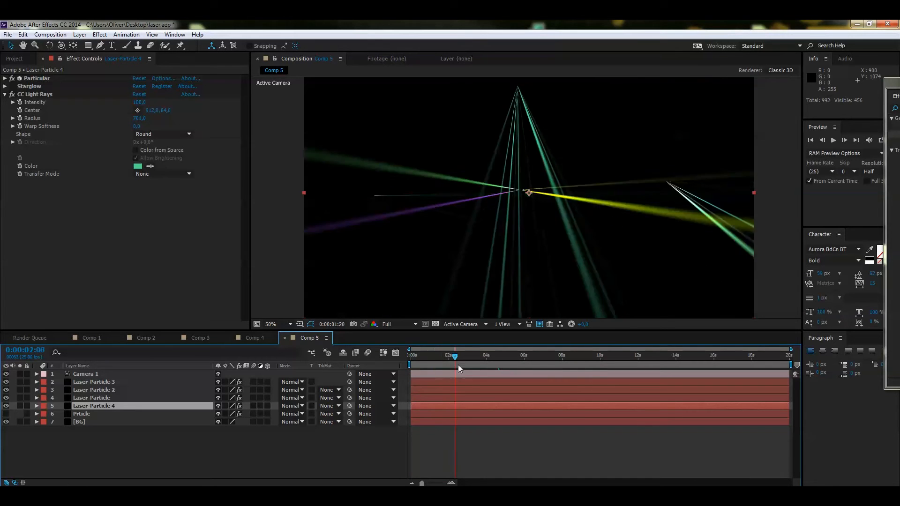
key(comma)
key(period)
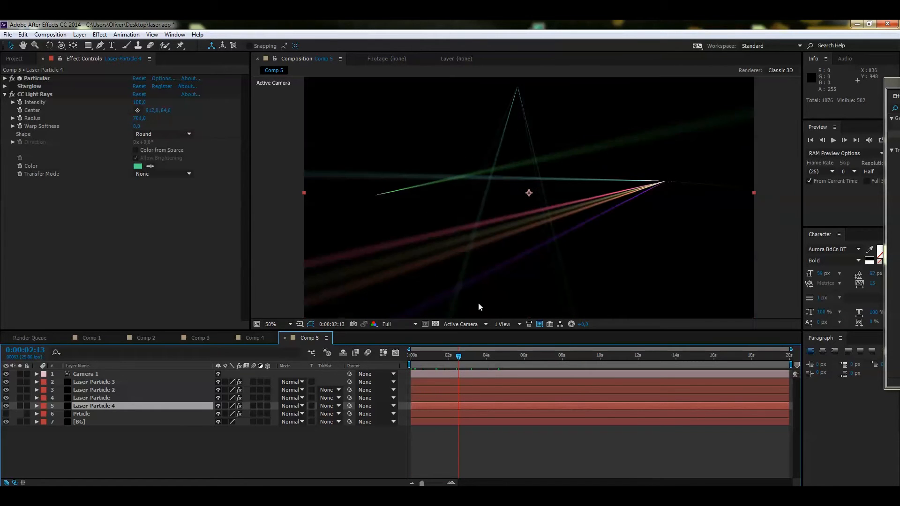
key(space)
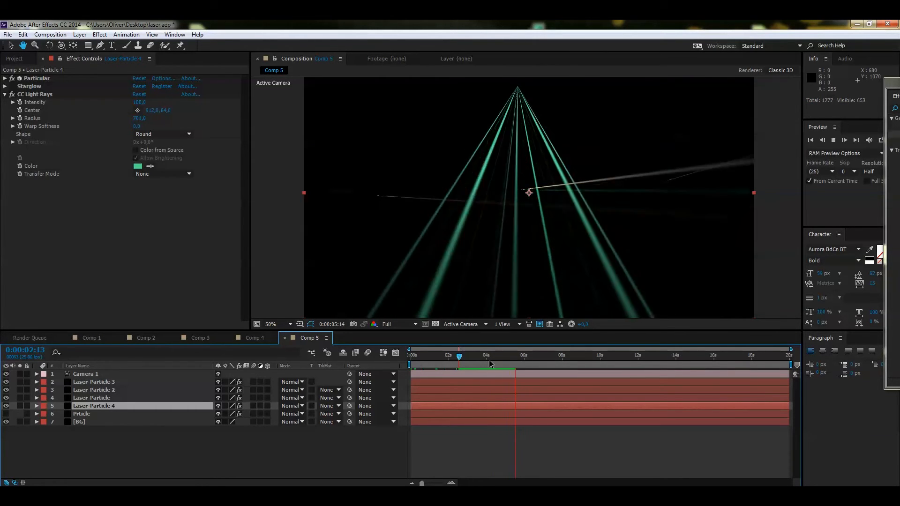
drag(487, 357, 491, 358)
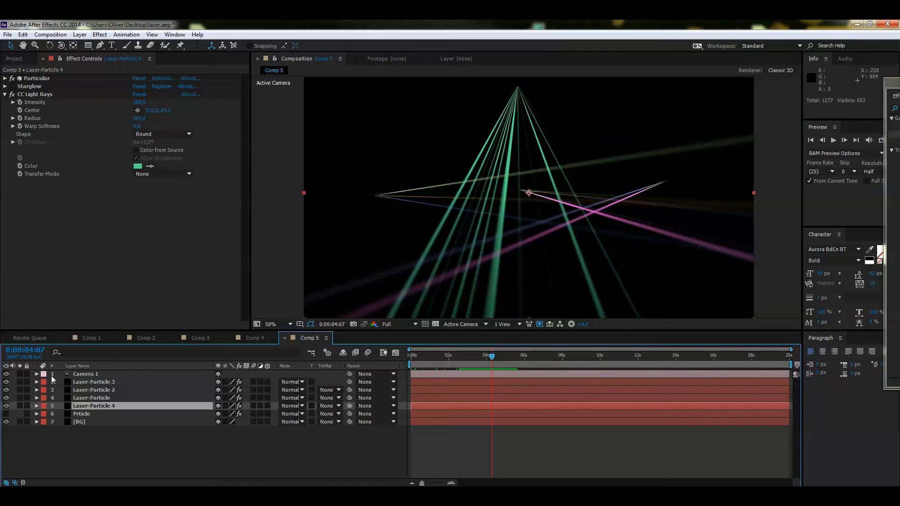
Try orbiting Camera 1 around the laser rays at 0:00:04:07
click(95, 374)
click(61, 45)
drag(532, 199, 511, 204)
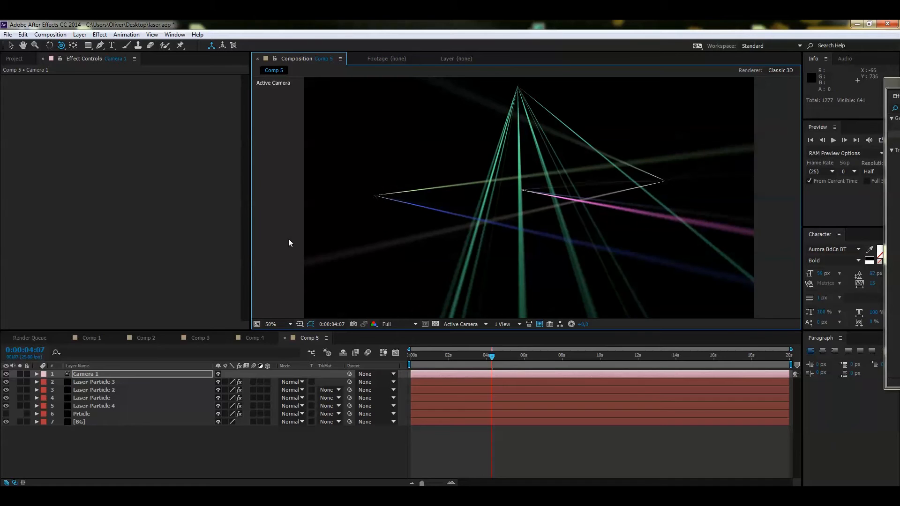
key(ctrl+z)
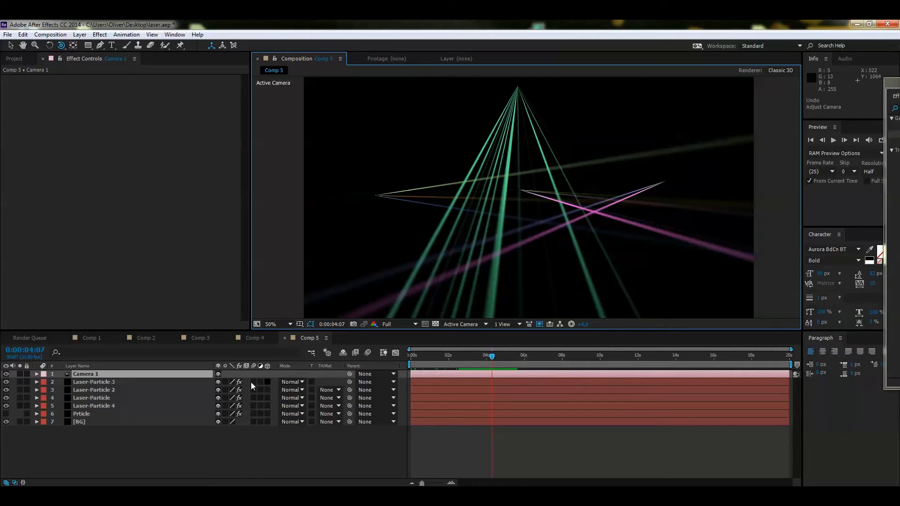
Add a new adjustment layer above Camera 1
click(80, 34)
mouse_move(94, 45)
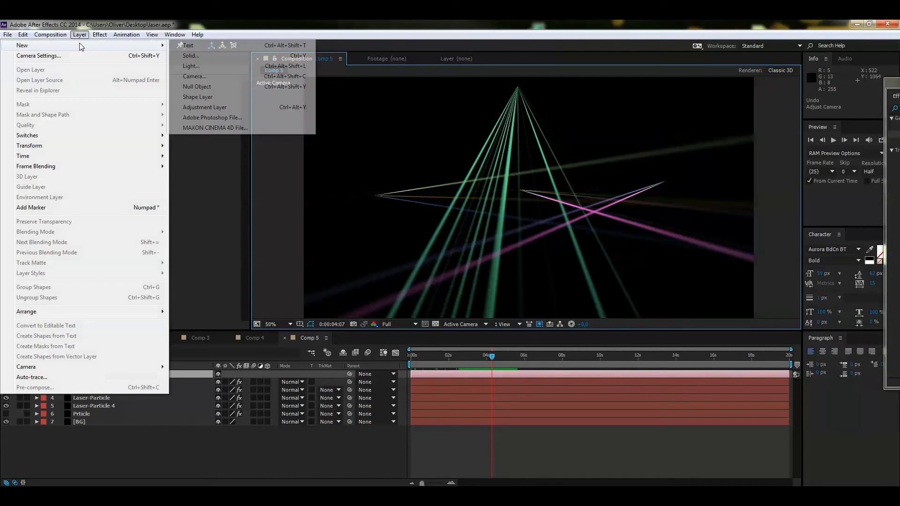
click(212, 108)
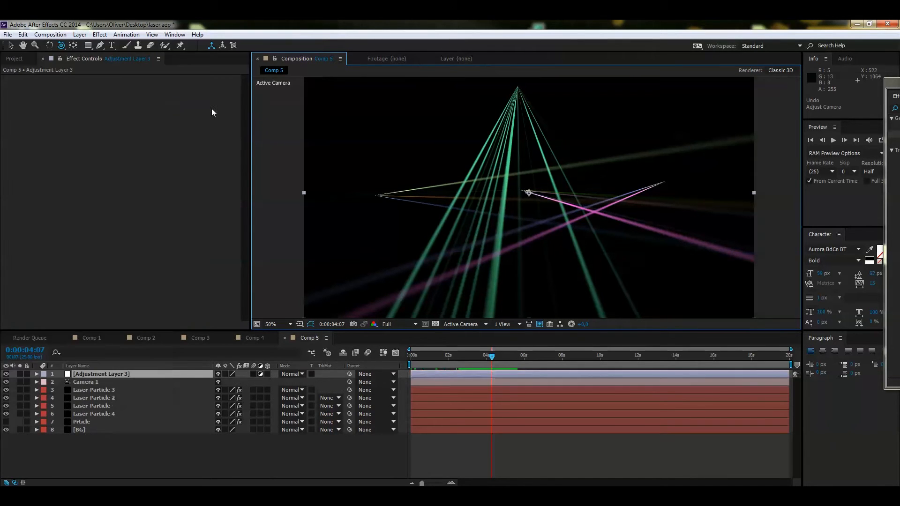
Find the CC Scatterize effect and apply it to the adjustment layer
drag(899, 85, 678, 85)
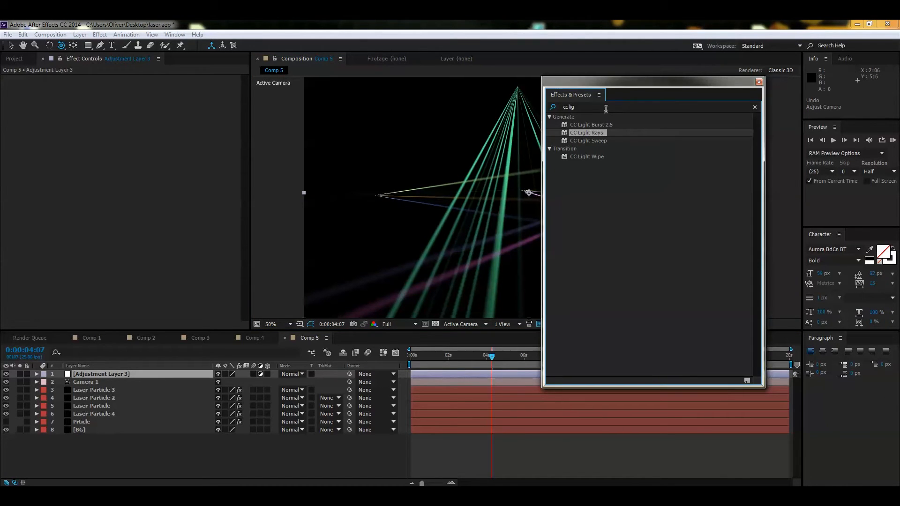
click(582, 108)
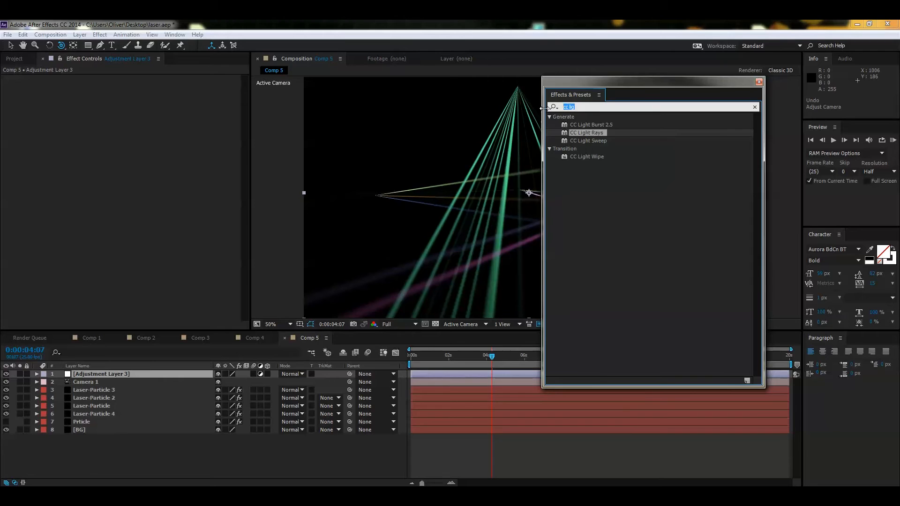
text(cc)
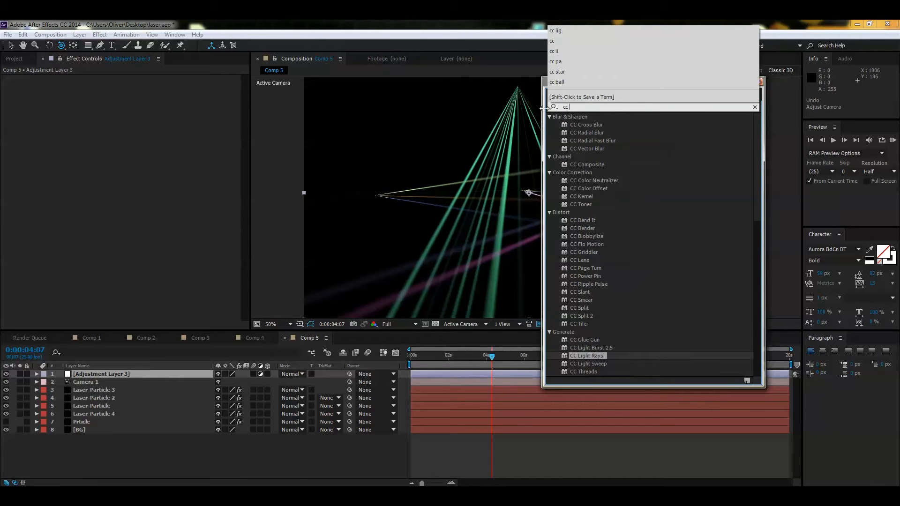
text( s)
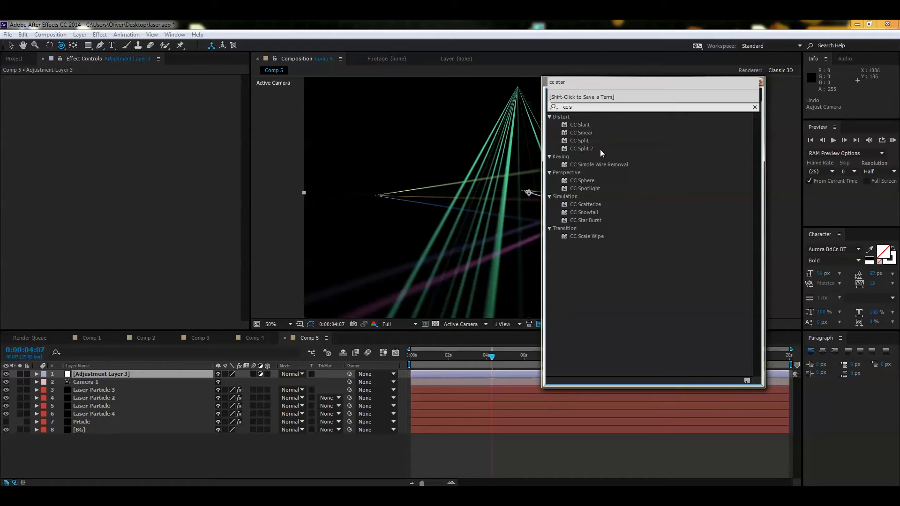
double_click(596, 204)
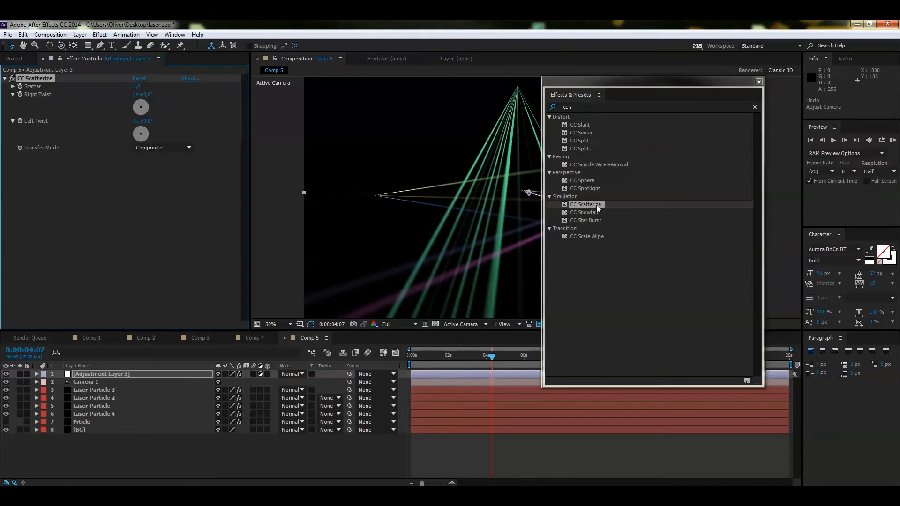
click(678, 81)
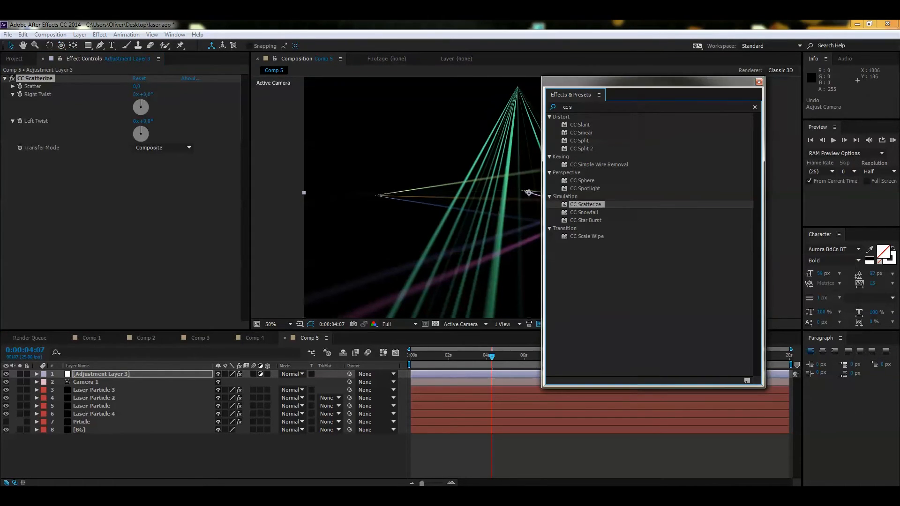
click(758, 81)
Try a higher Scatter amount in CC Scatterize and reset it to 0
mouse_move(150, 84)
mouse_down()
mouse_move(188, 85)
mouse_move(124, 80)
mouse_move(242, 75)
mouse_move(157, 86)
mouse_up()
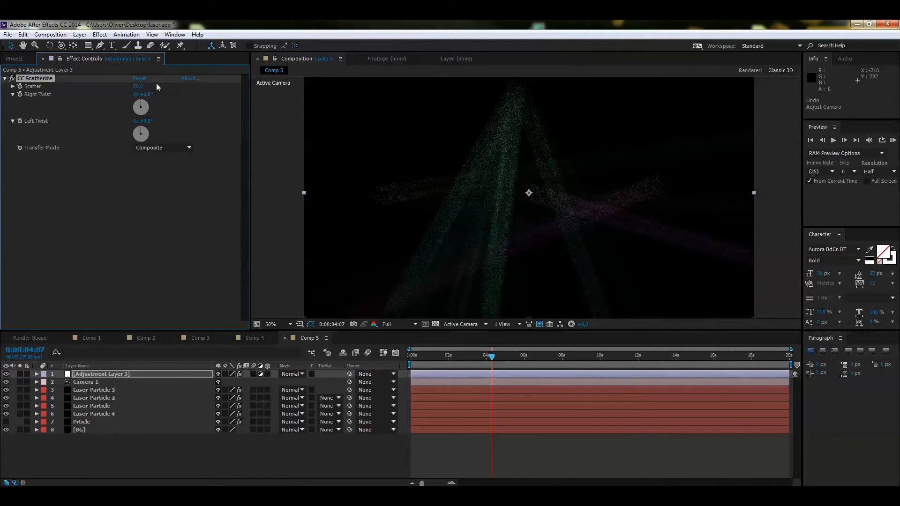
text(0)
key(Return)
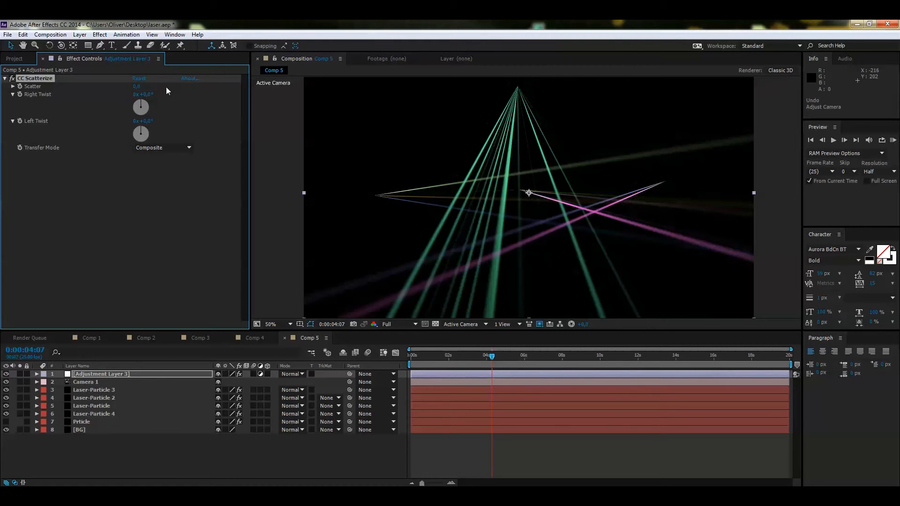
Twist the rays with CC Scatterize, using a Right Twist of about 1x+303° and a Left Twist of about 0x-284°
drag(141, 106, 240, 95)
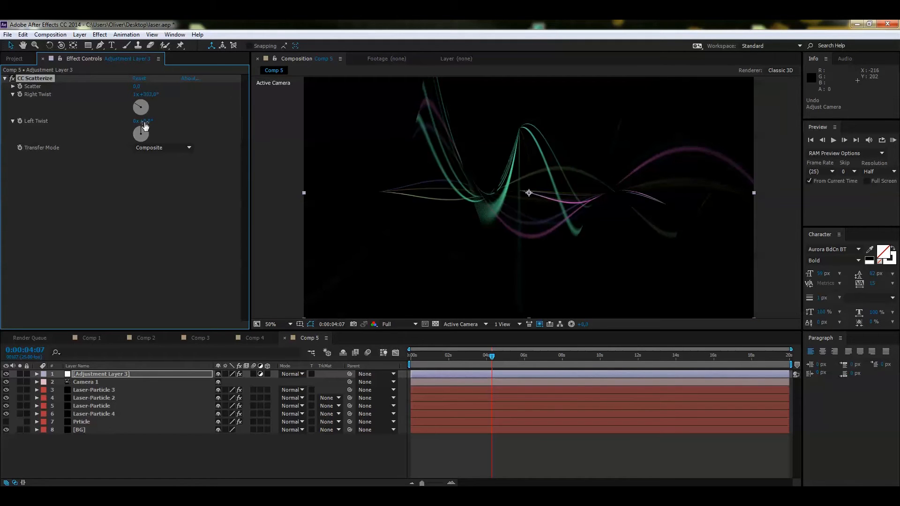
drag(144, 121, 12, 120)
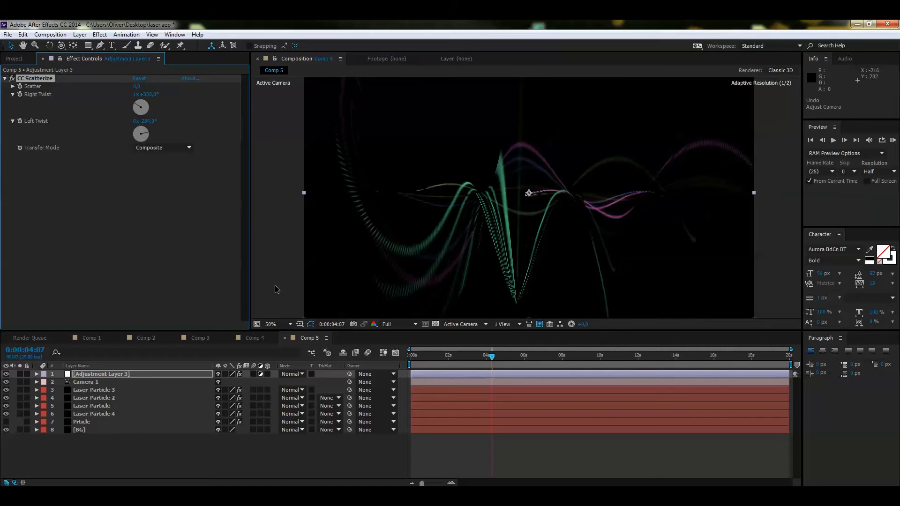
Hide the Laser-Particle 4 layer and check the twisted rays at 0:00:02:05 and 0:00:04:24
drag(490, 358, 450, 351)
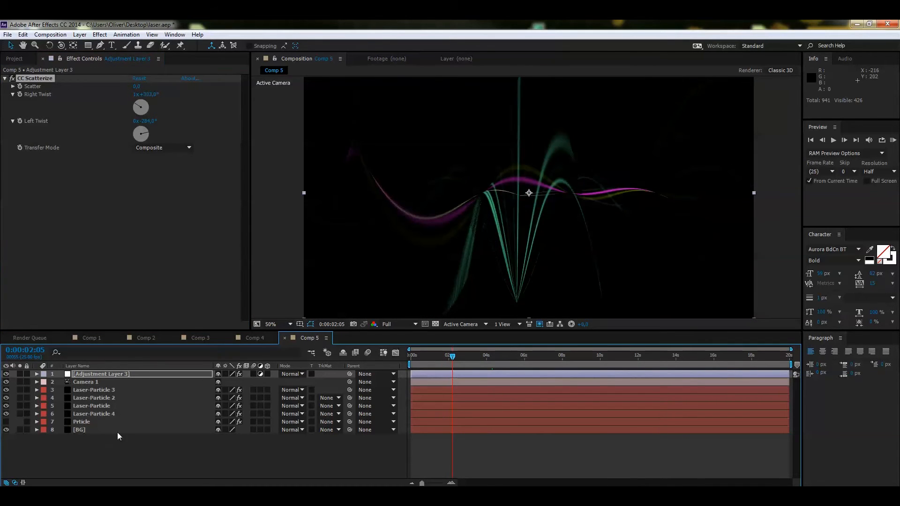
click(6, 414)
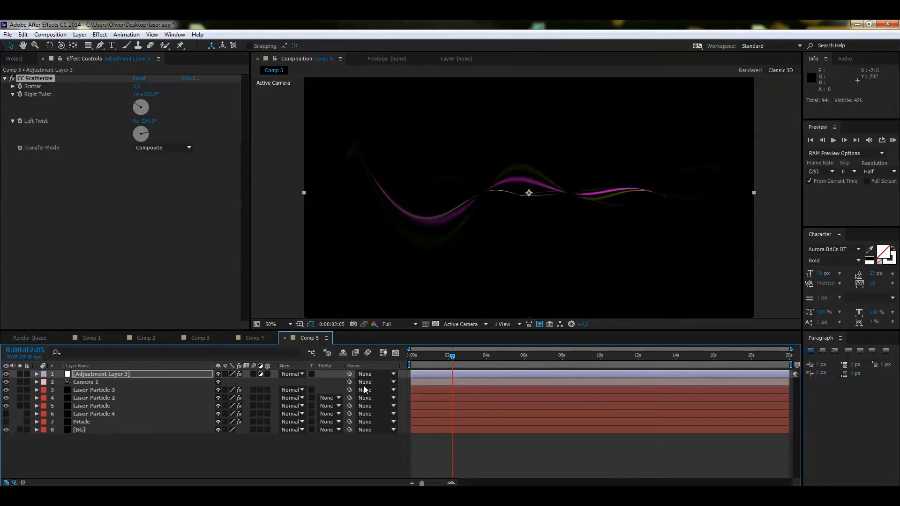
drag(455, 357, 504, 358)
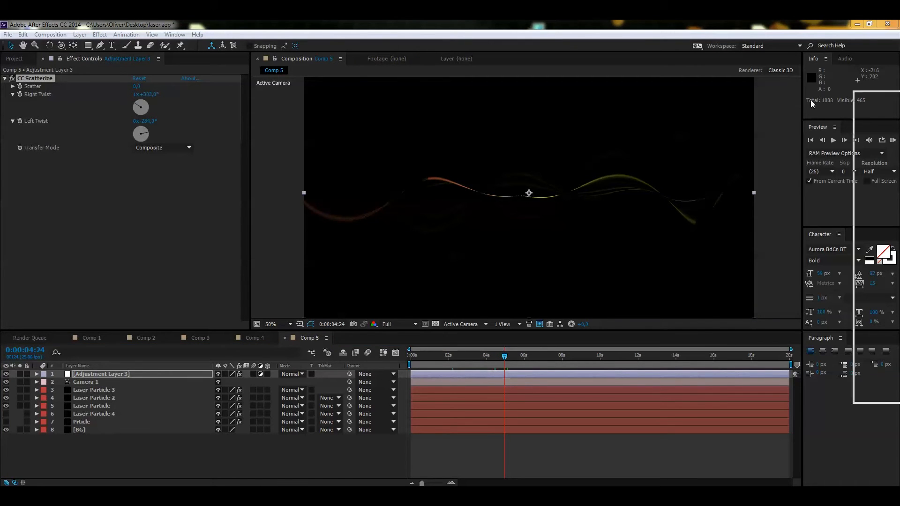
Add the Stylize Glow effect to the adjustment layer, raising its Glow Radius to about 18 and its Glow Intensity slightly
key(ctrl+5)
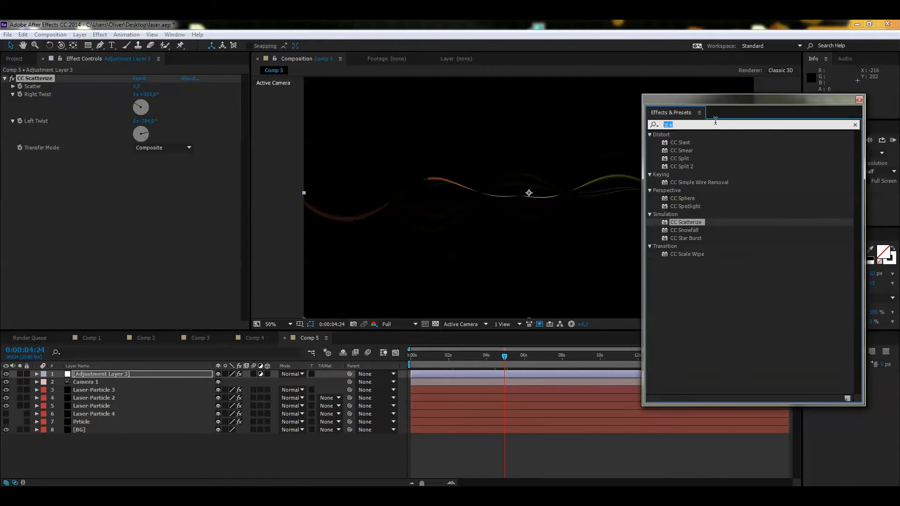
text(g)
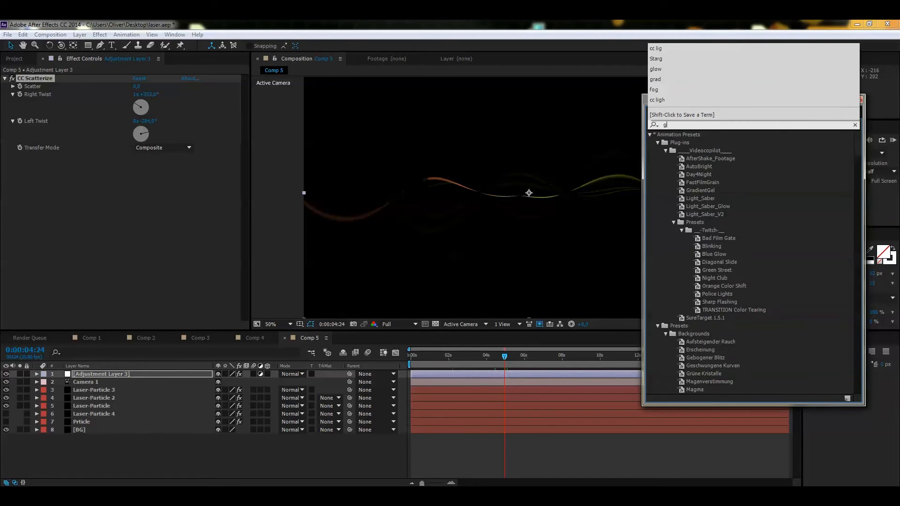
text(low)
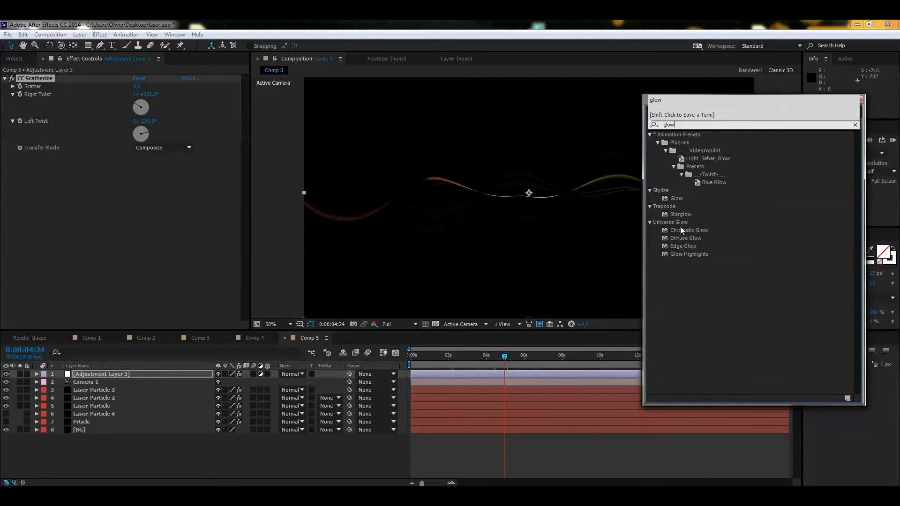
double_click(679, 198)
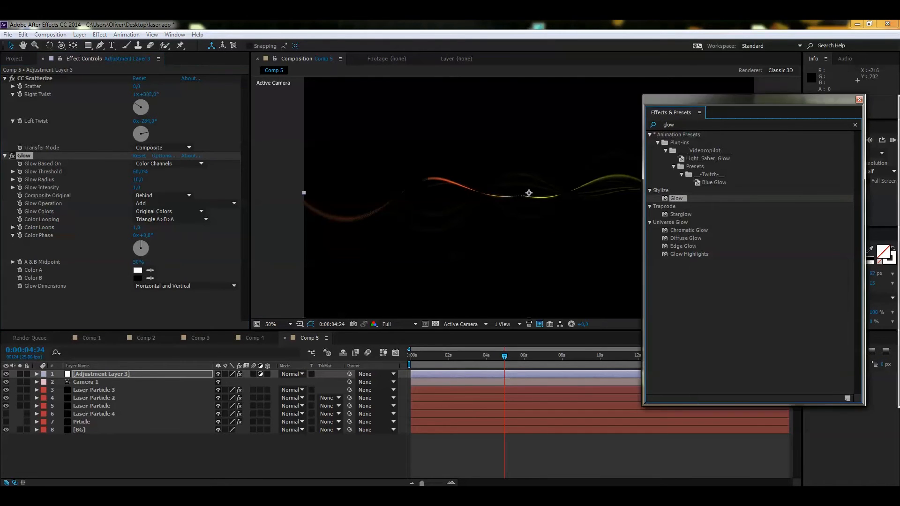
key(ctrl+5)
drag(138, 187, 147, 181)
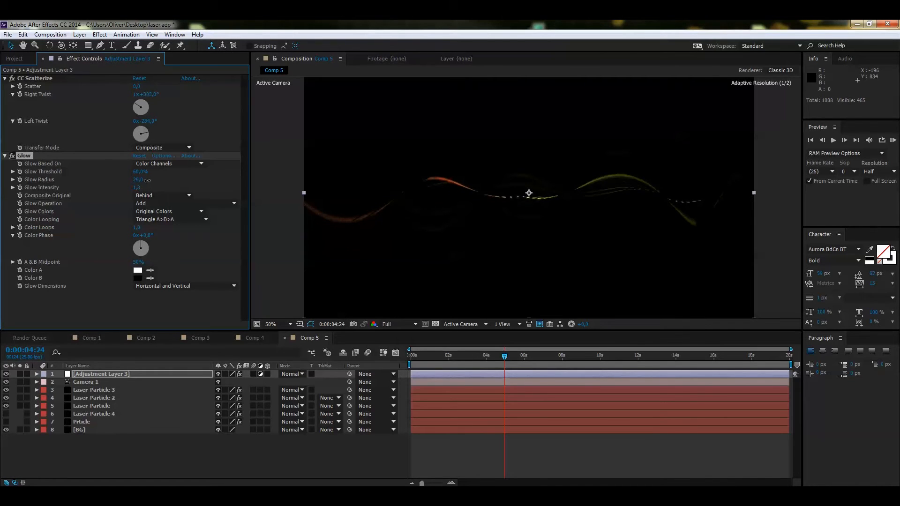
Preview the glowing rays around 0:00:06:04 and check them at 0:00:02:21
drag(504, 358, 528, 359)
key(space)
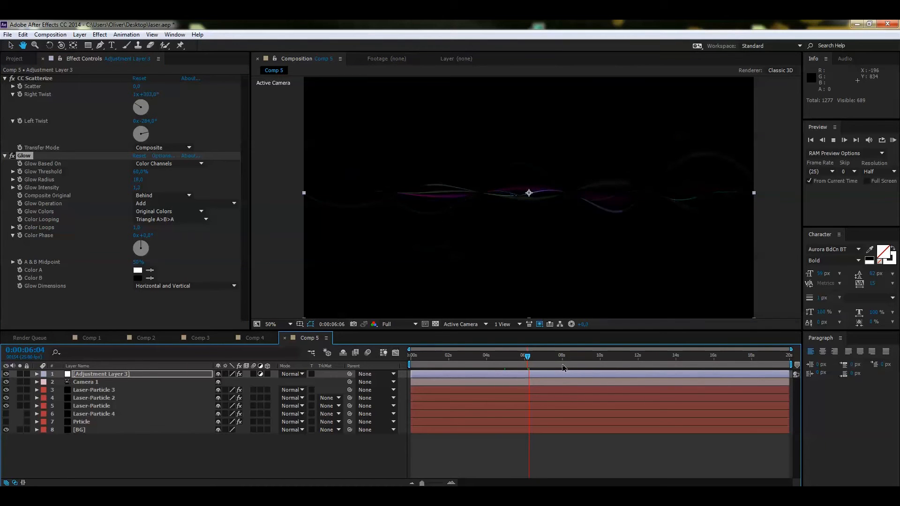
drag(528, 357, 464, 359)
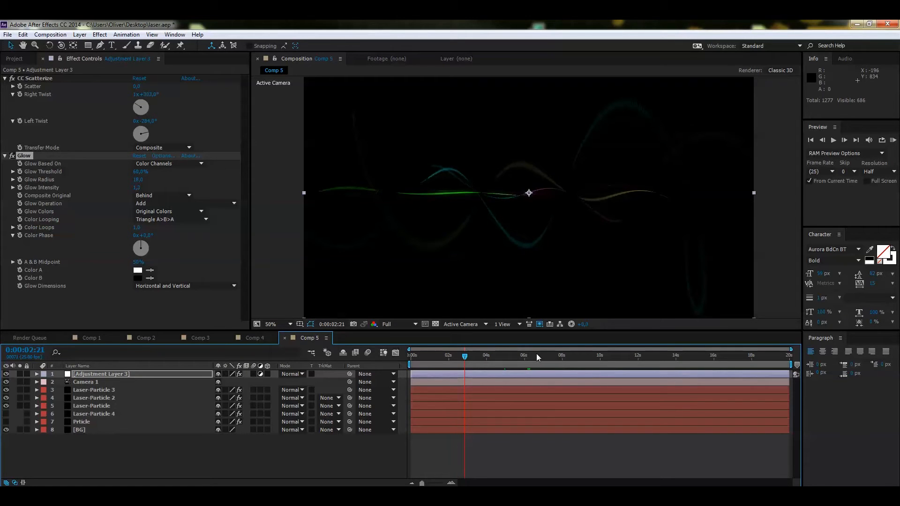
Increase the CC Light Rays Radius to about 547 on Laser-Particle 3 and about 546 on Laser-Particle 2
click(110, 391)
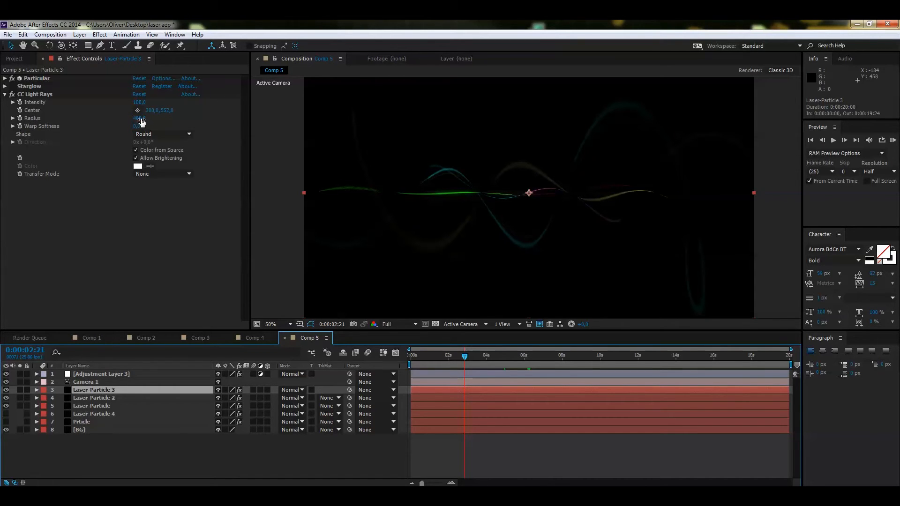
drag(139, 118, 170, 114)
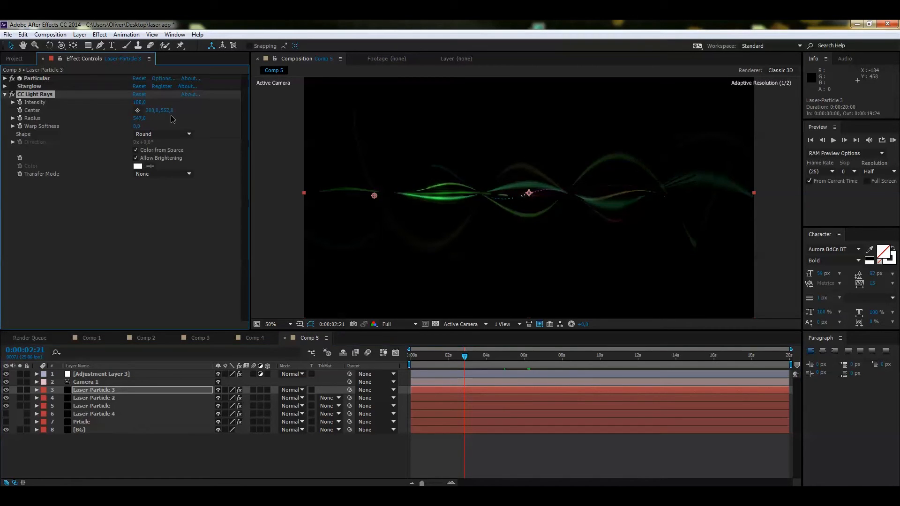
click(102, 398)
drag(139, 118, 169, 116)
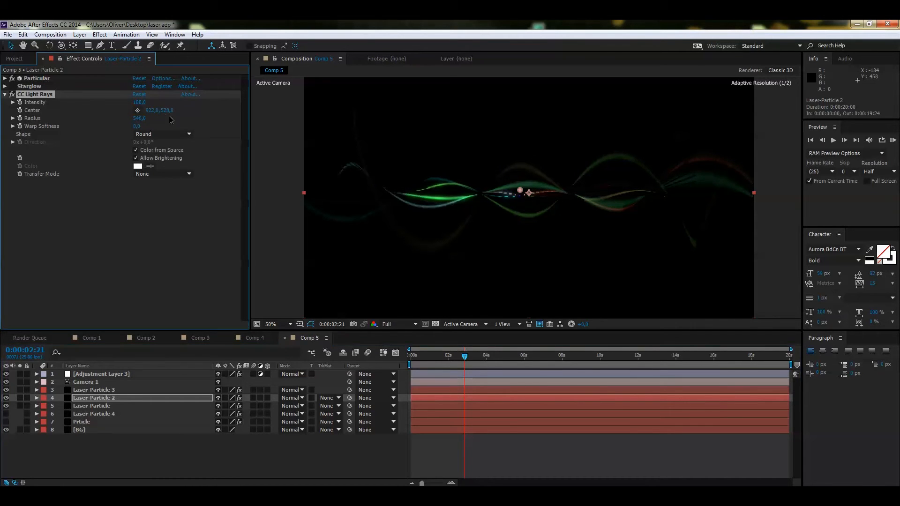
click(461, 357)
Strengthen the adjustment layer's CC Scatterize, with a Right Twist of about 4x+205° and a Left Twist of about 0x+133°
click(101, 374)
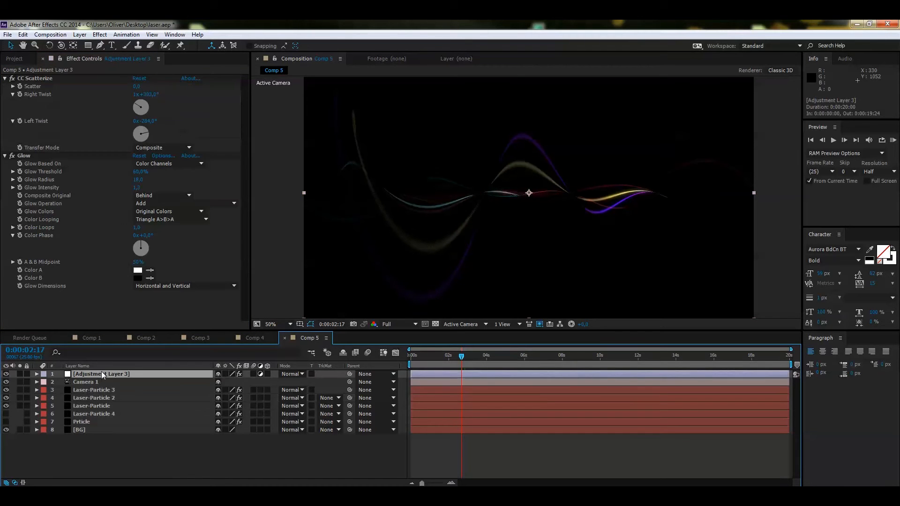
click(135, 129)
drag(138, 94, 637, 126)
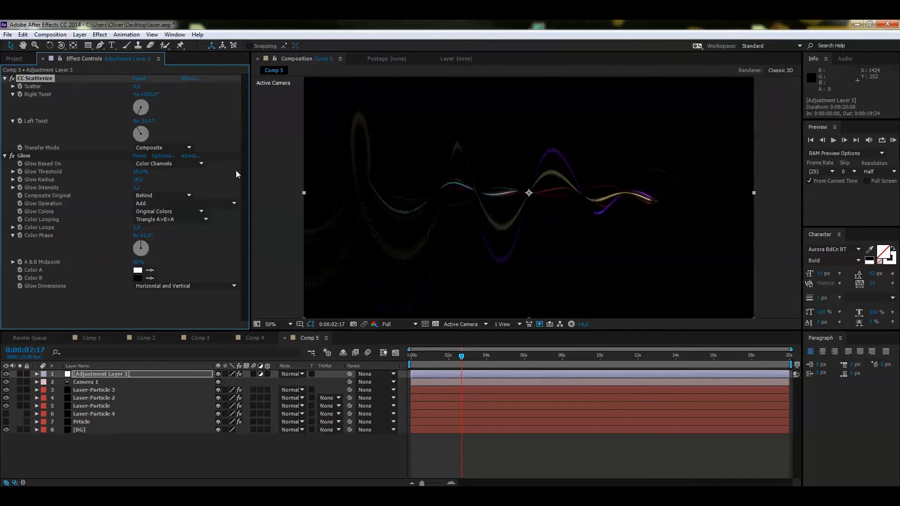
drag(140, 131, 227, 143)
Preview the newly twisted rays around 0:00:03:03 and return to 0:00:02:21
mouse_move(463, 357)
mouse_down()
mouse_move(422, 356)
mouse_move(468, 351)
mouse_up()
key(space)
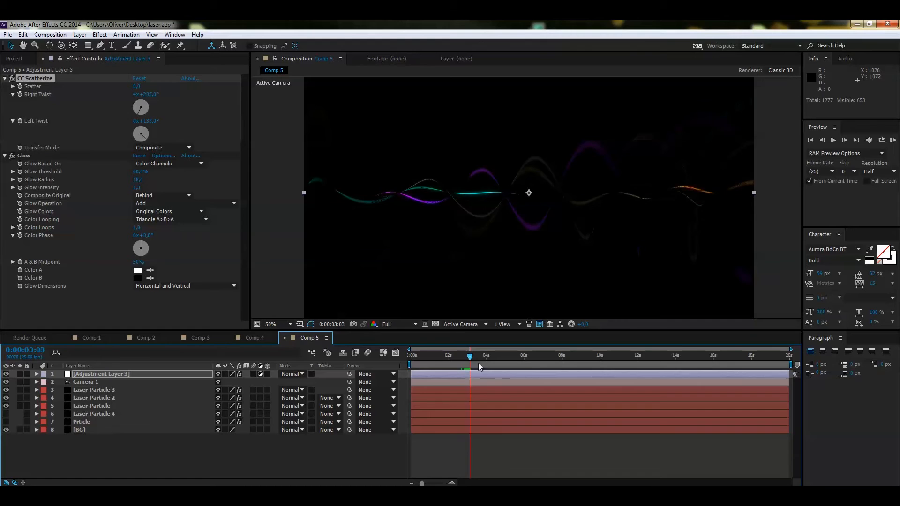
key(space)
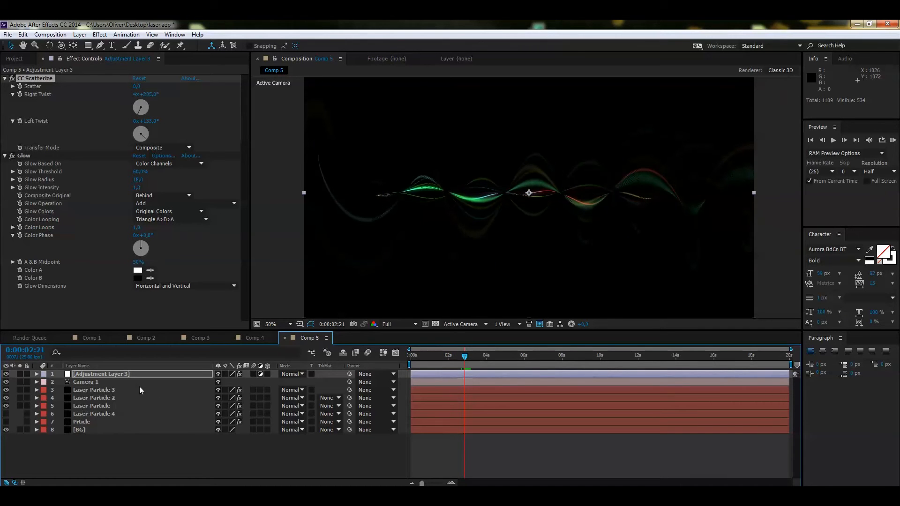
Set Particular's particle Color Random to 0 on the Laser-Particle layer
click(96, 406)
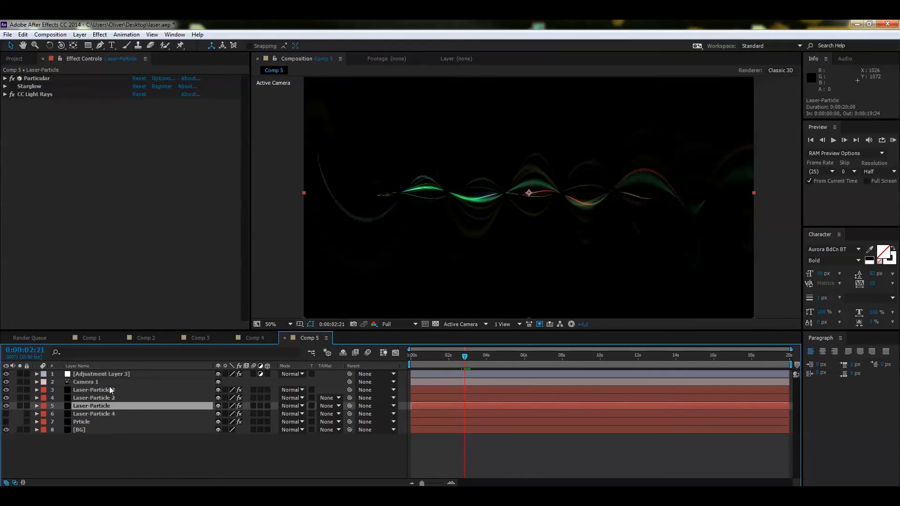
click(15, 89)
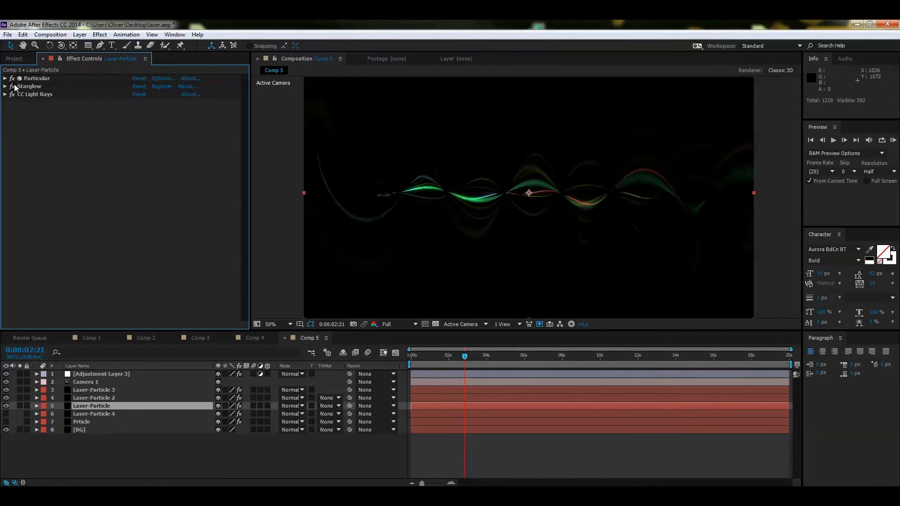
click(4, 78)
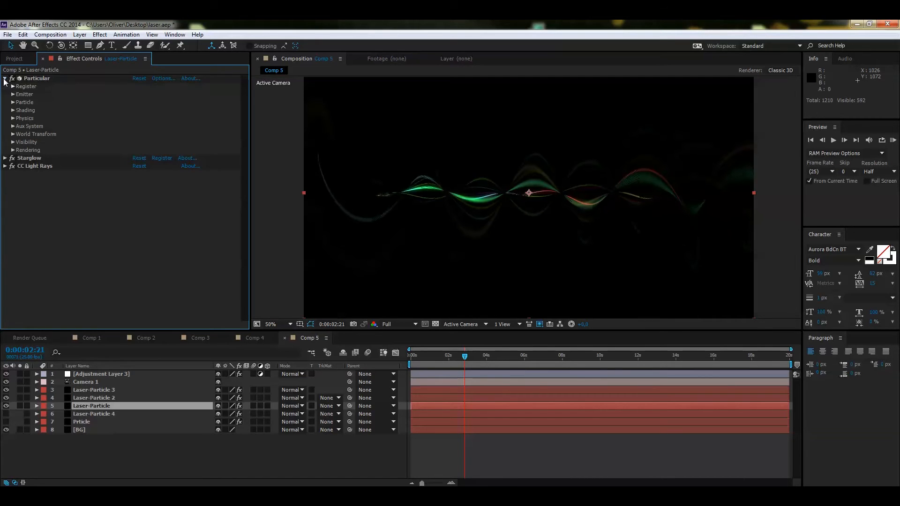
click(14, 102)
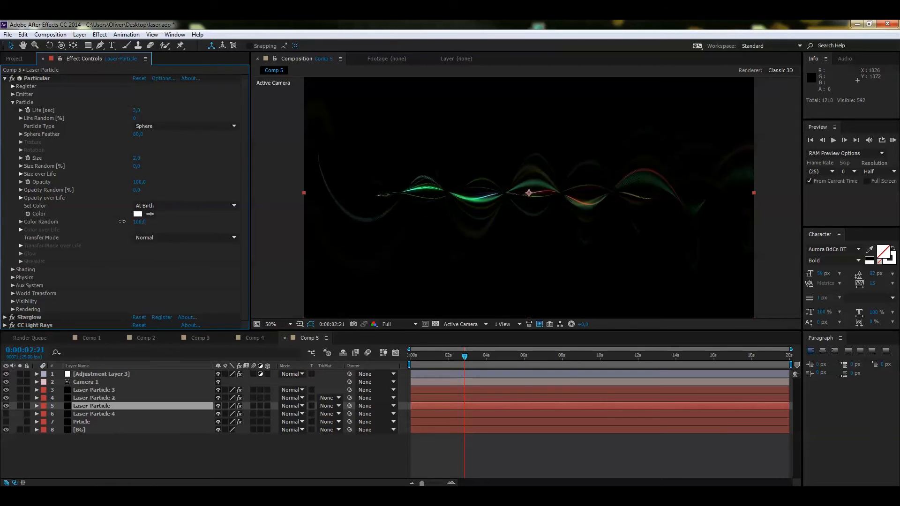
drag(122, 221, 8, 219)
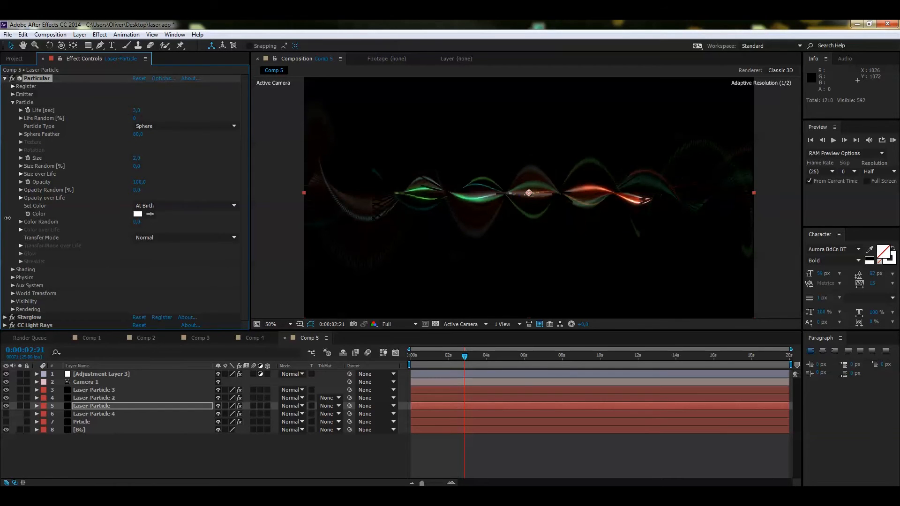
Set Particular's particle Color Random to 0 on the Laser-Particle 2 layer
click(84, 398)
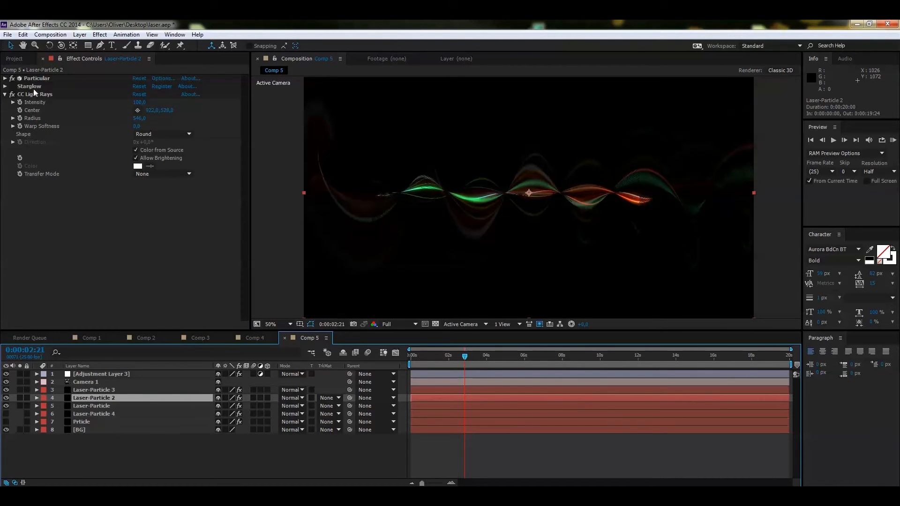
click(6, 81)
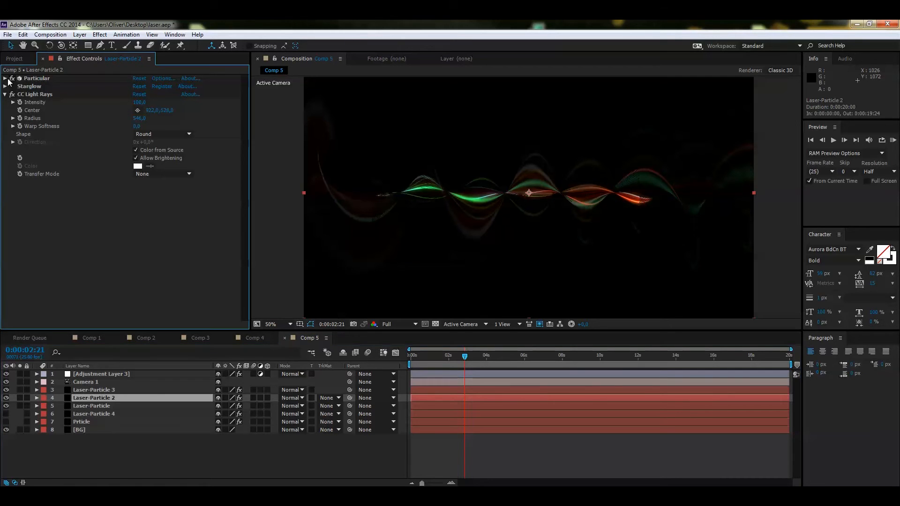
click(5, 78)
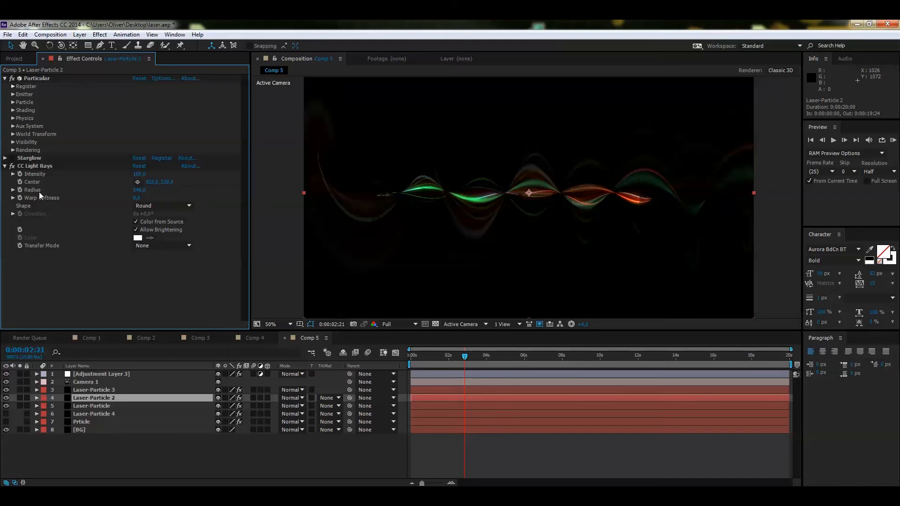
click(13, 102)
click(24, 213)
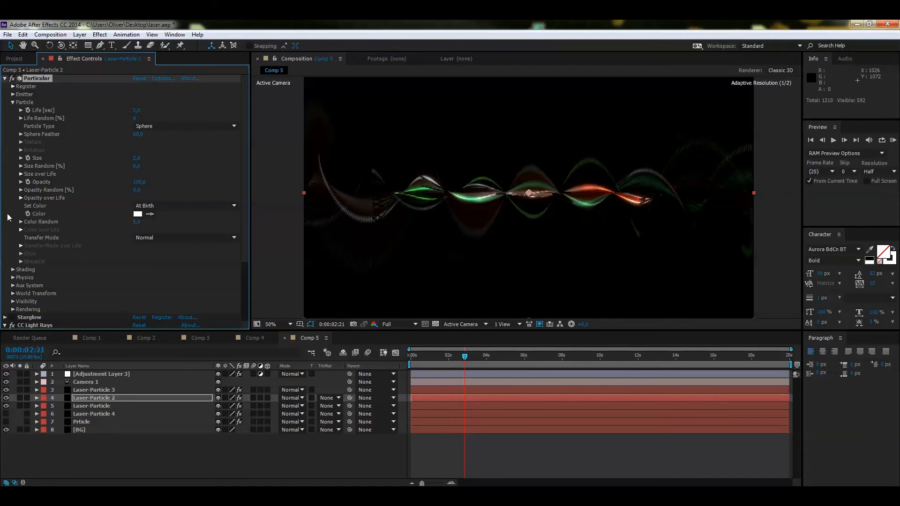
Set Particular's particle Color Random to 0 on the Laser-Particle 3 layer and collapse the effect's settings
click(114, 390)
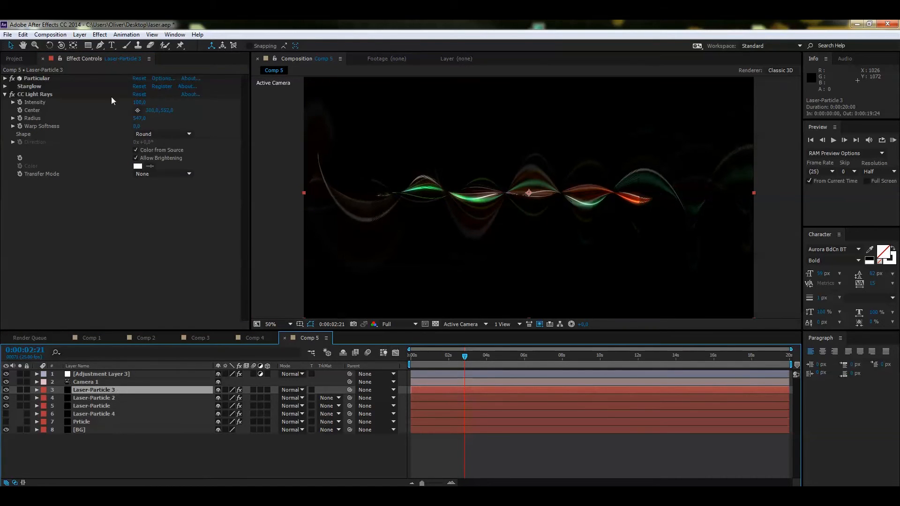
click(5, 78)
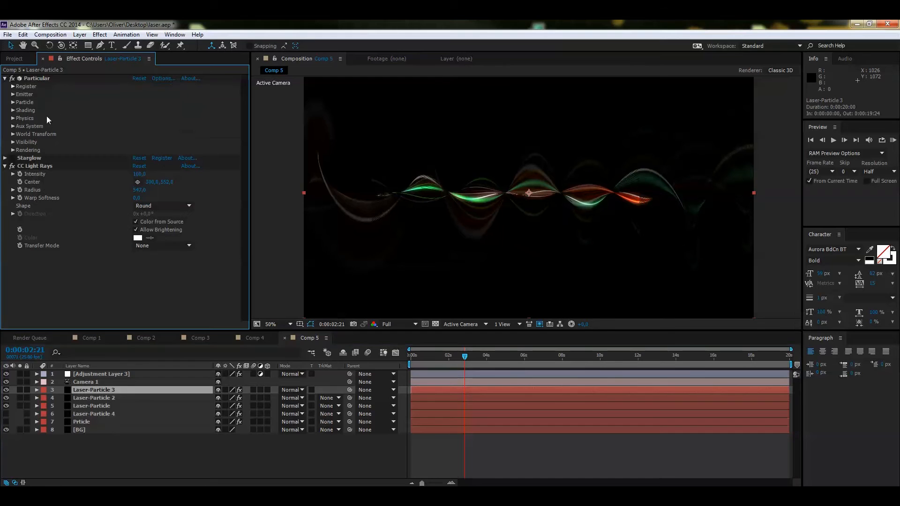
click(13, 102)
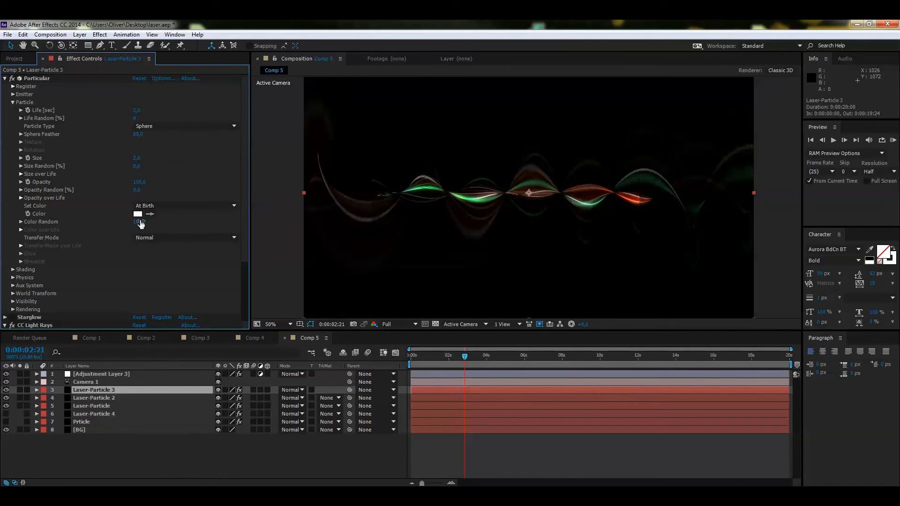
click(39, 215)
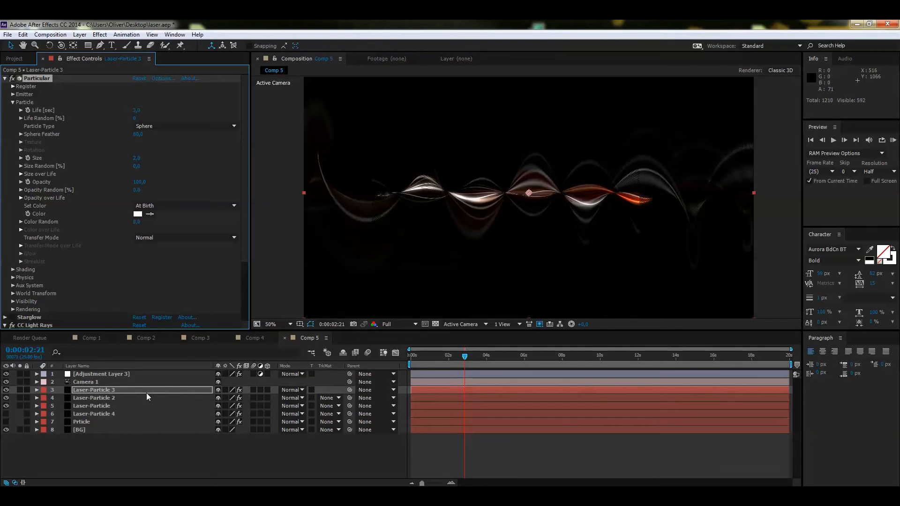
click(4, 79)
Disable CC Scatterize on the adjustment layer and go to 0:00:04:19
click(83, 374)
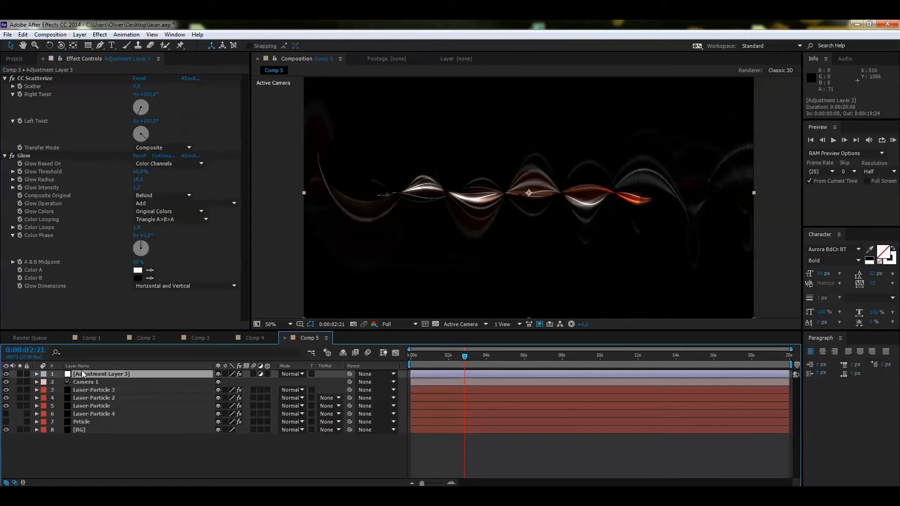
click(13, 78)
drag(464, 357, 503, 359)
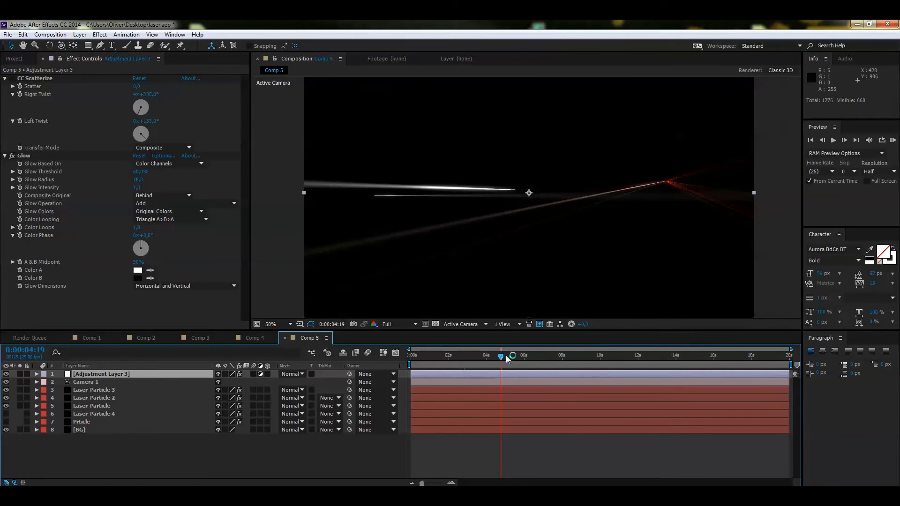
Move the CC Light Rays Center of Laser-Particle 3 to about 348, 598
click(95, 391)
click(137, 110)
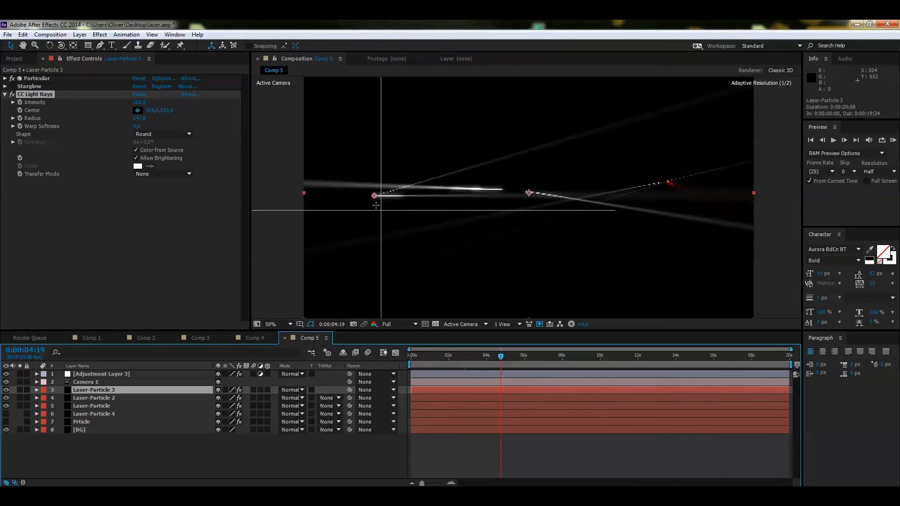
click(381, 193)
mouse_move(381, 192)
mouse_down()
mouse_move(395, 199)
mouse_move(386, 206)
mouse_up()
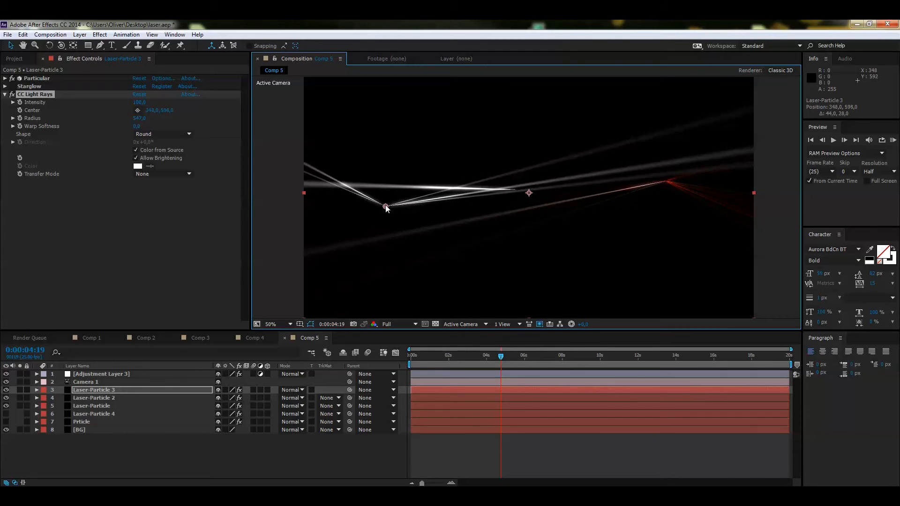
Move the CC Light Rays Center of Laser-Particle 2 to about 970, 412
click(93, 398)
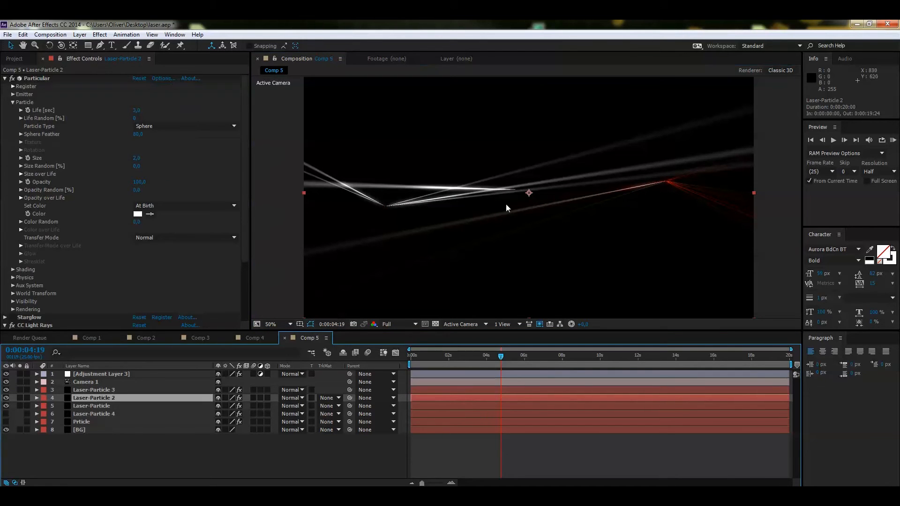
click(4, 78)
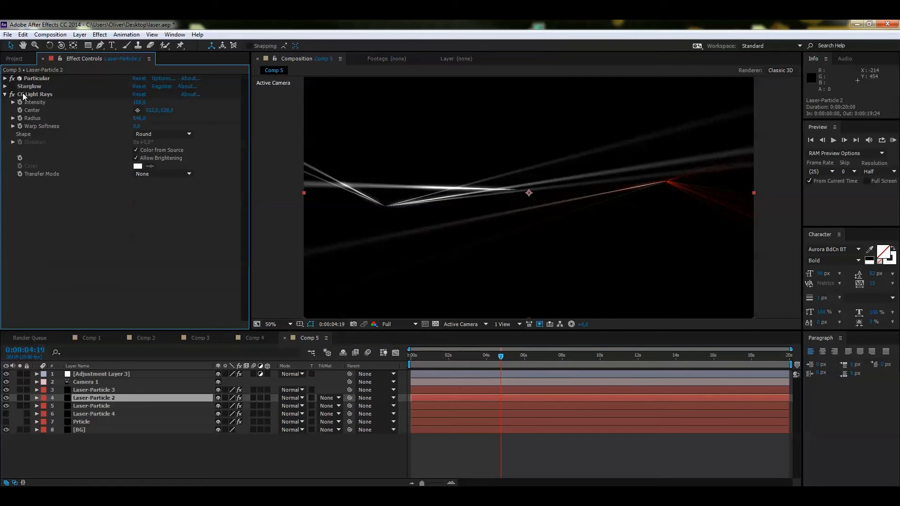
click(138, 110)
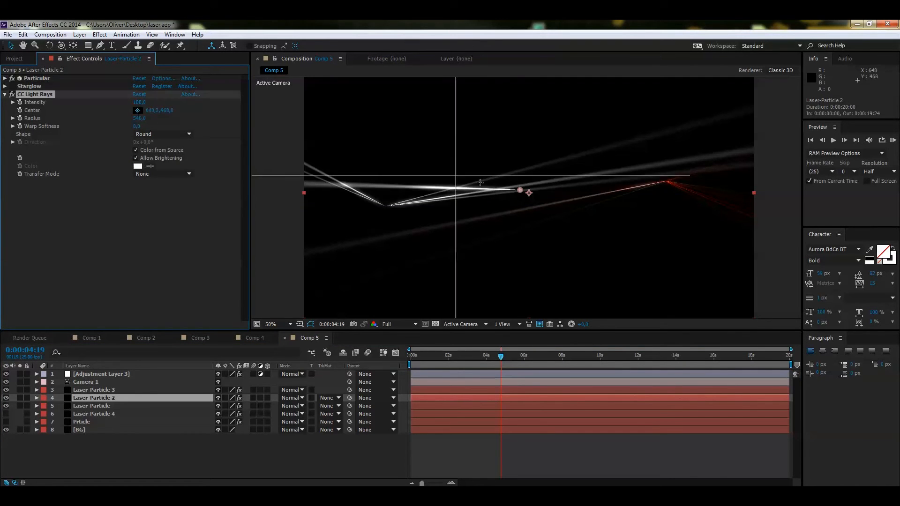
drag(500, 189, 537, 167)
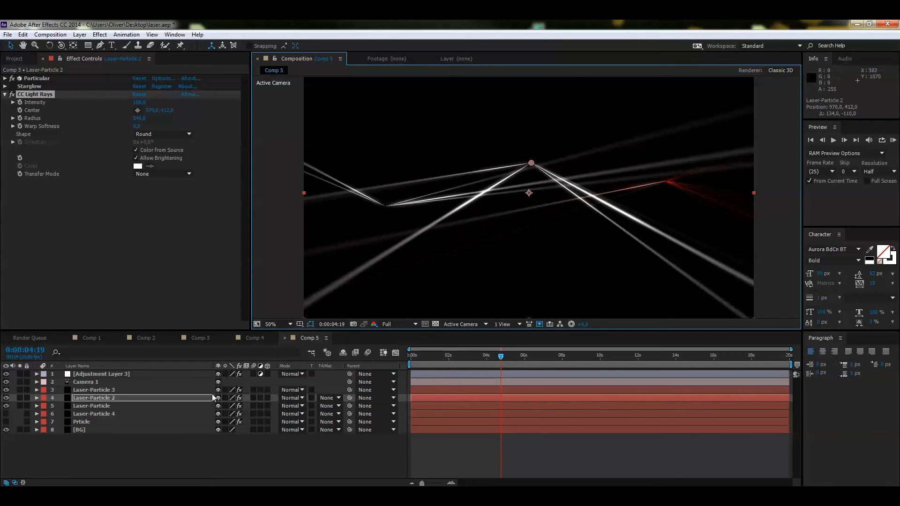
Move the CC Light Rays Center of the Laser-Particle layer to about 1510, 406
click(110, 406)
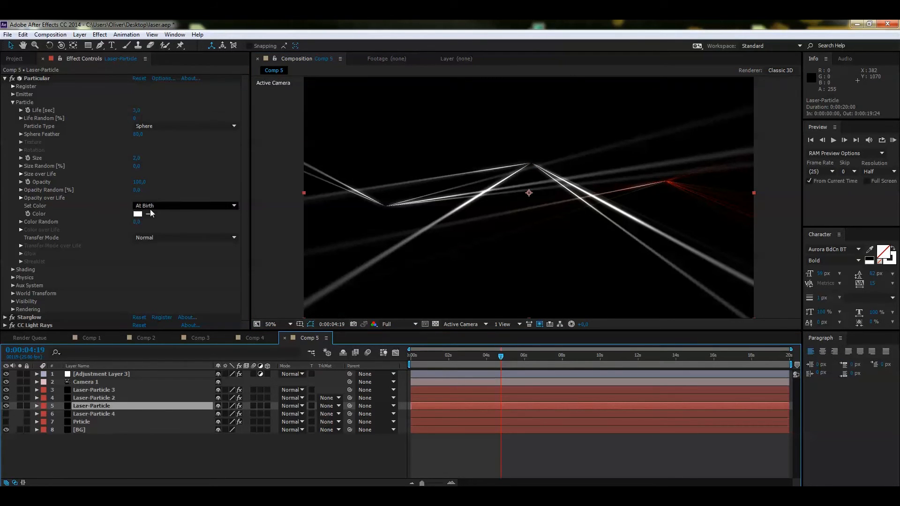
click(3, 78)
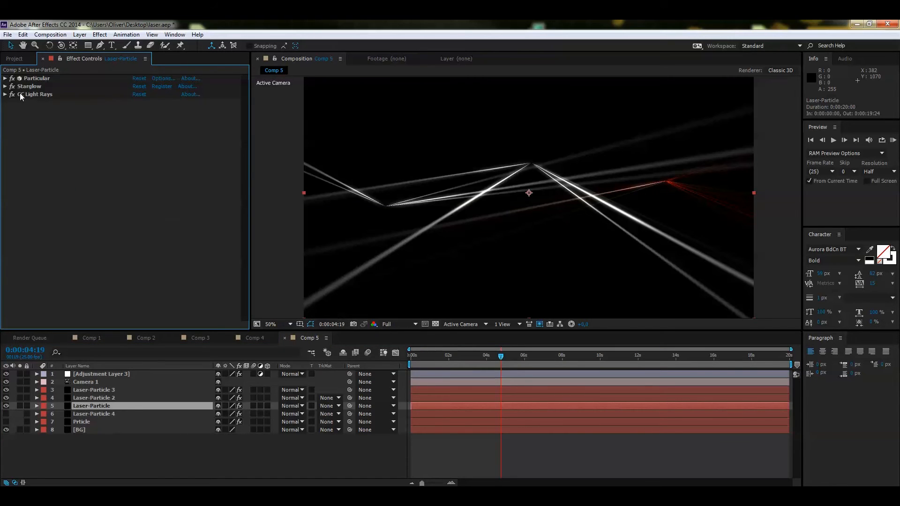
click(13, 94)
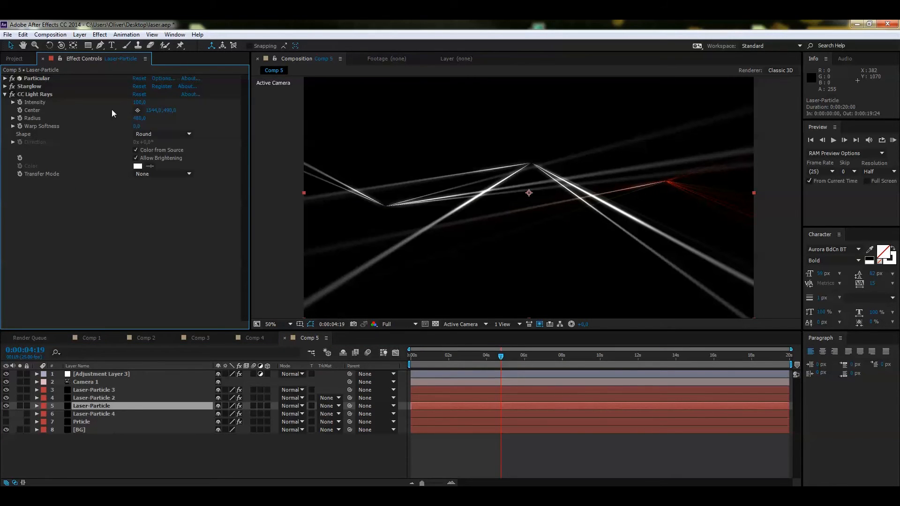
click(684, 184)
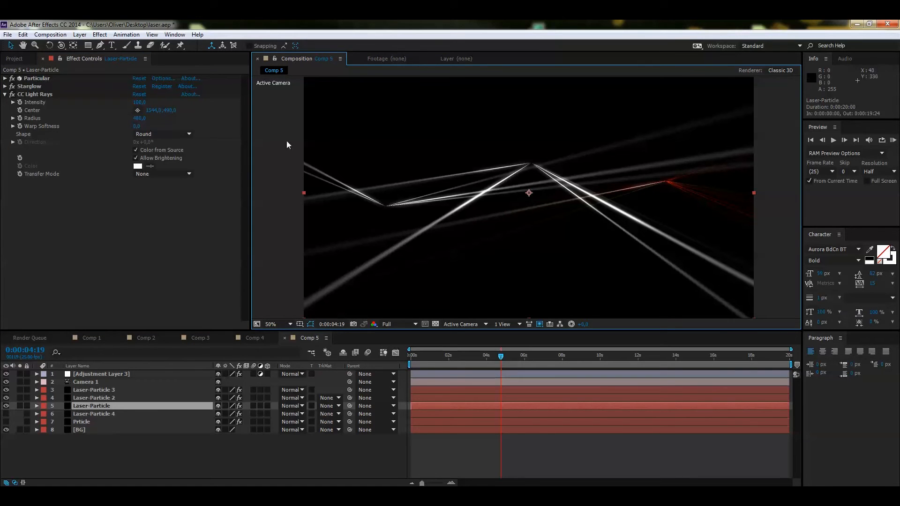
click(137, 111)
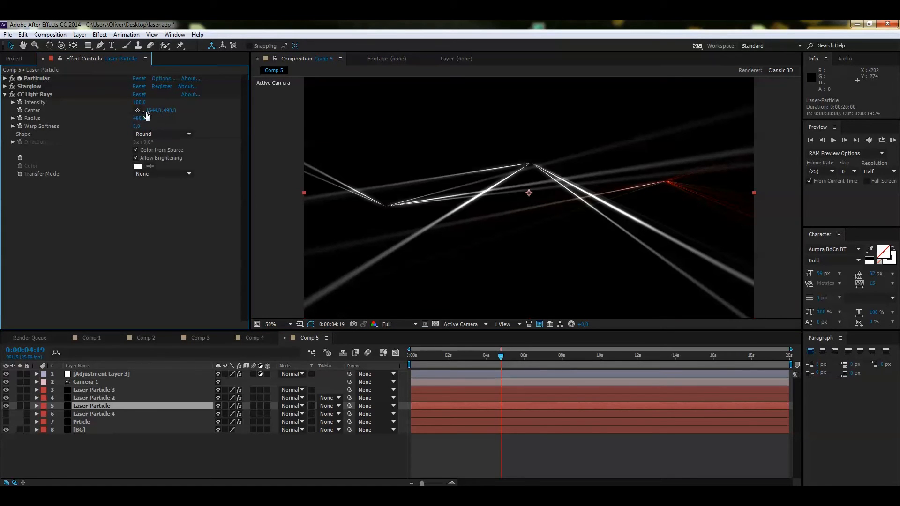
click(50, 98)
click(138, 110)
click(678, 182)
drag(680, 185, 658, 164)
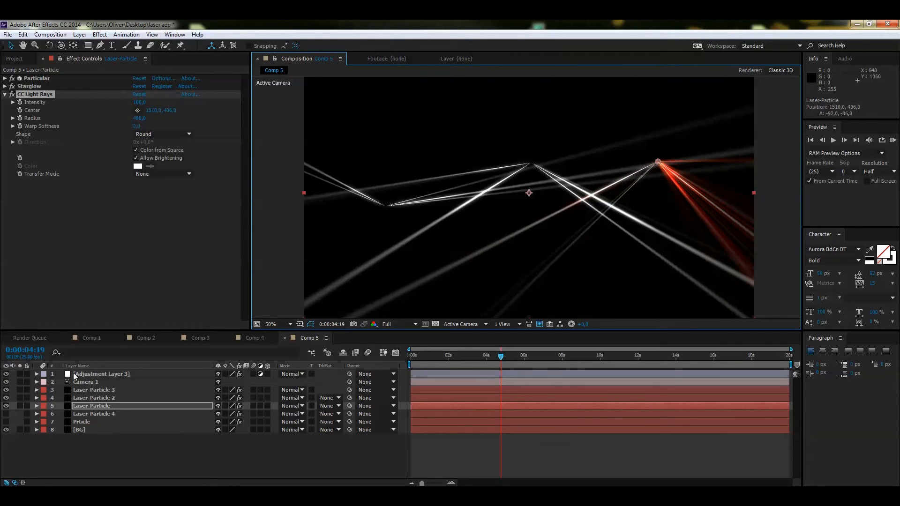
Re-enable CC Scatterize on Adjustment Layer 3 and go to 0:00:02:05
click(106, 374)
click(12, 78)
drag(506, 359, 453, 356)
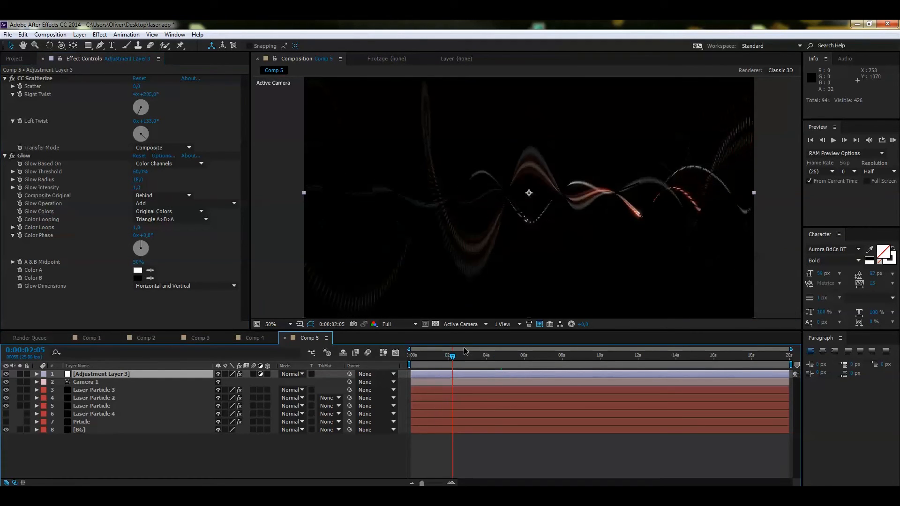
Preview the twisted beams at several times up to 0:00:04:18 and collapse the Glow settings
key(space)
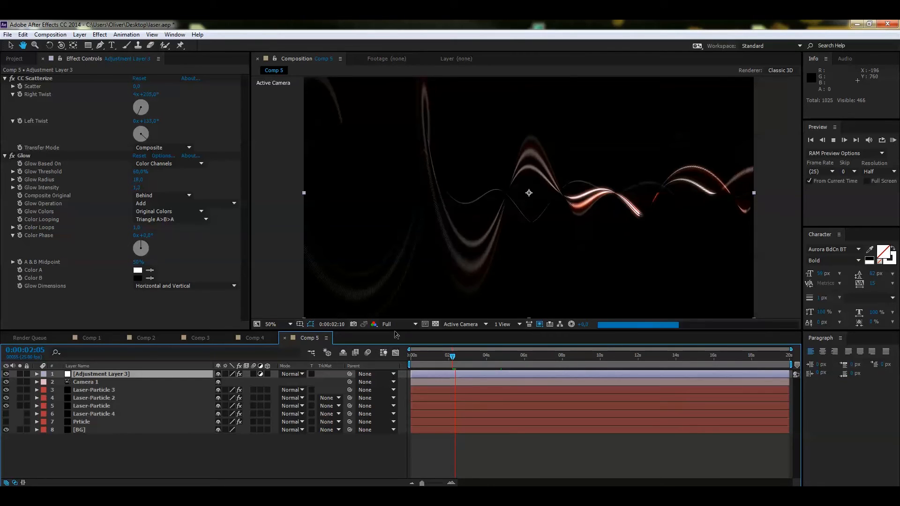
key(space)
key(space)
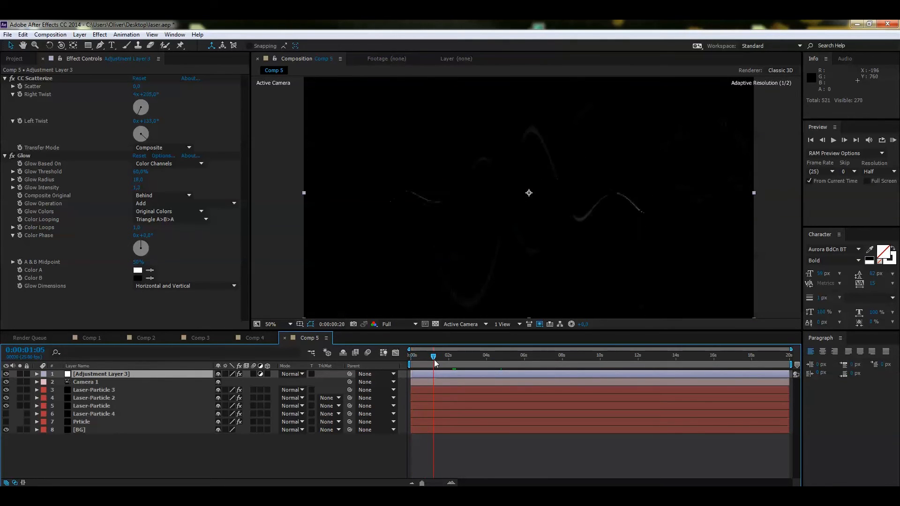
key(space)
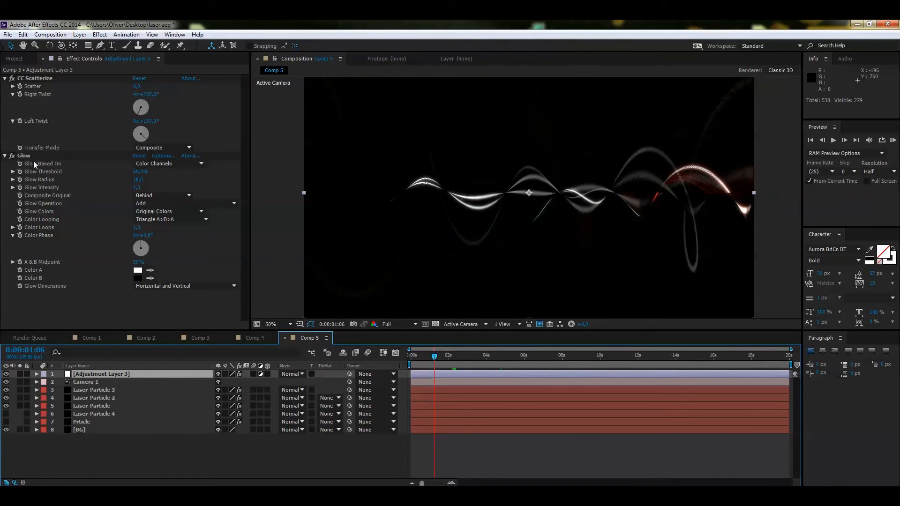
click(5, 156)
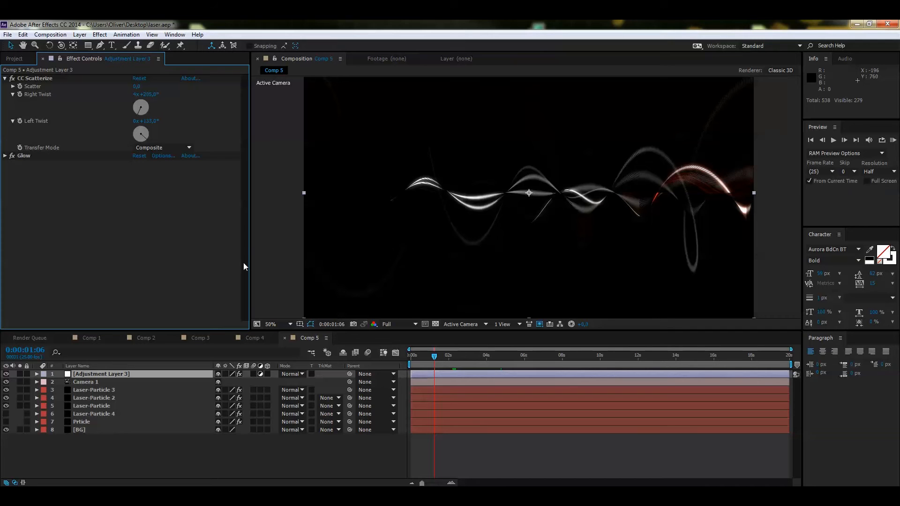
drag(433, 356, 491, 353)
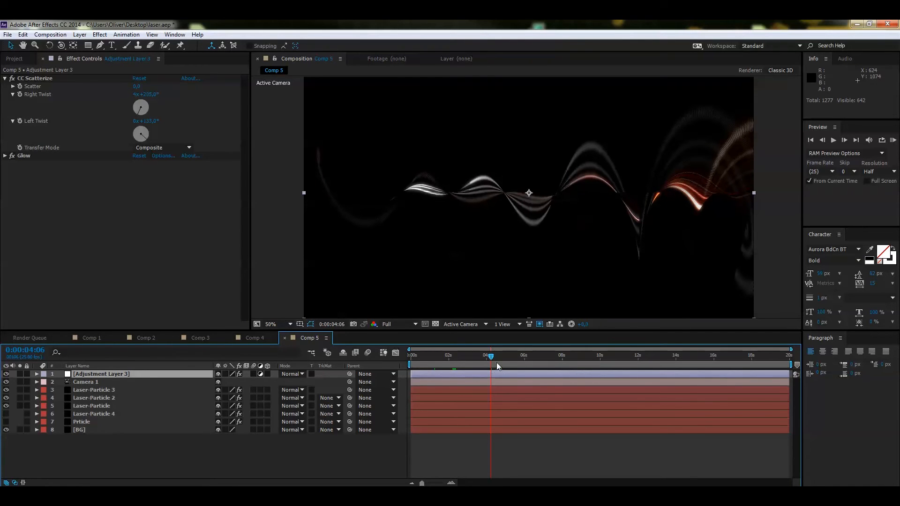
mouse_move(491, 359)
mouse_down()
mouse_move(512, 356)
mouse_move(492, 356)
mouse_move(501, 355)
mouse_up()
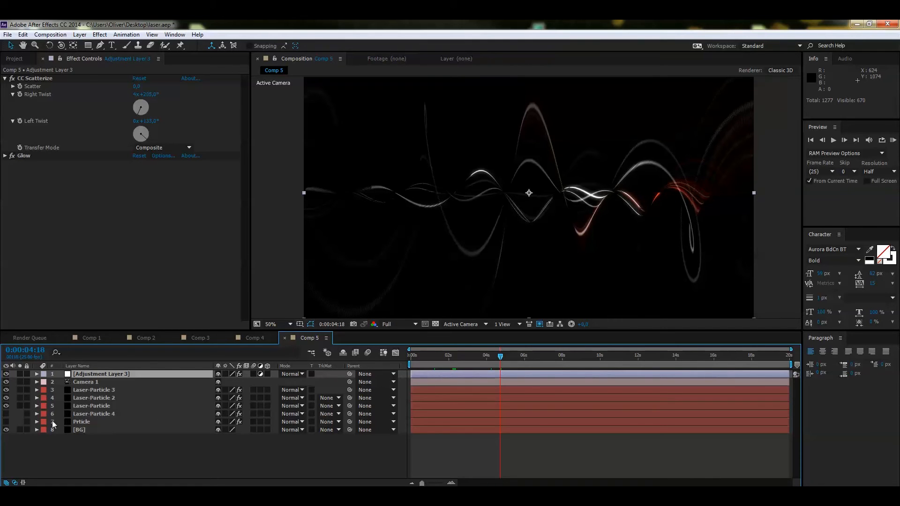
Show the Prticle layer and preview the animation from 0:00:05:23
click(6, 422)
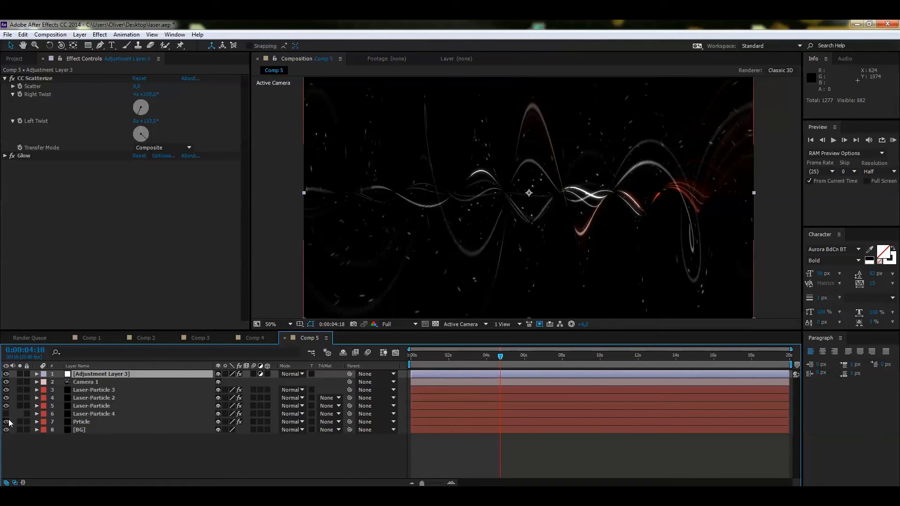
drag(503, 349, 523, 357)
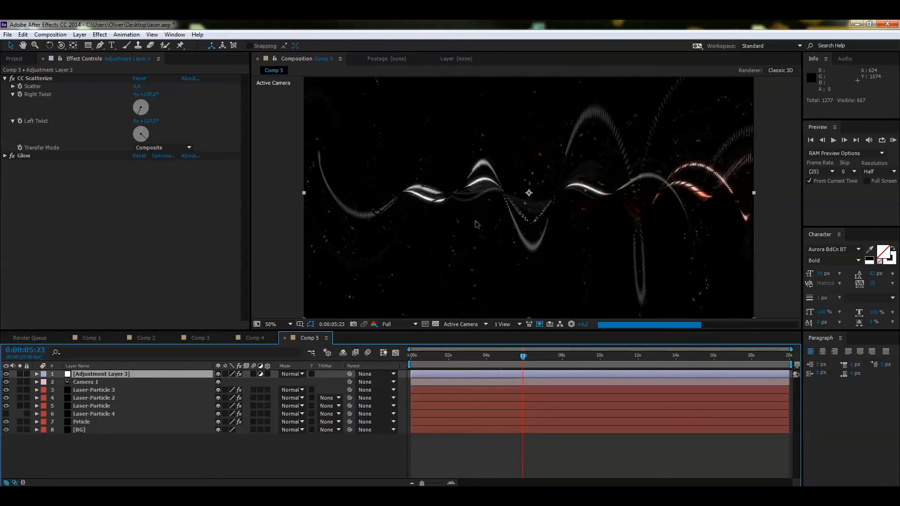
key(space)
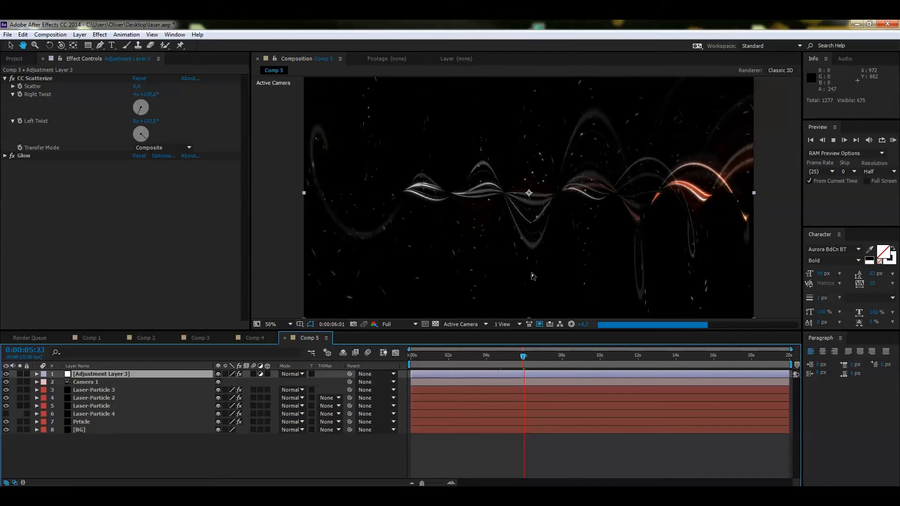
key(space)
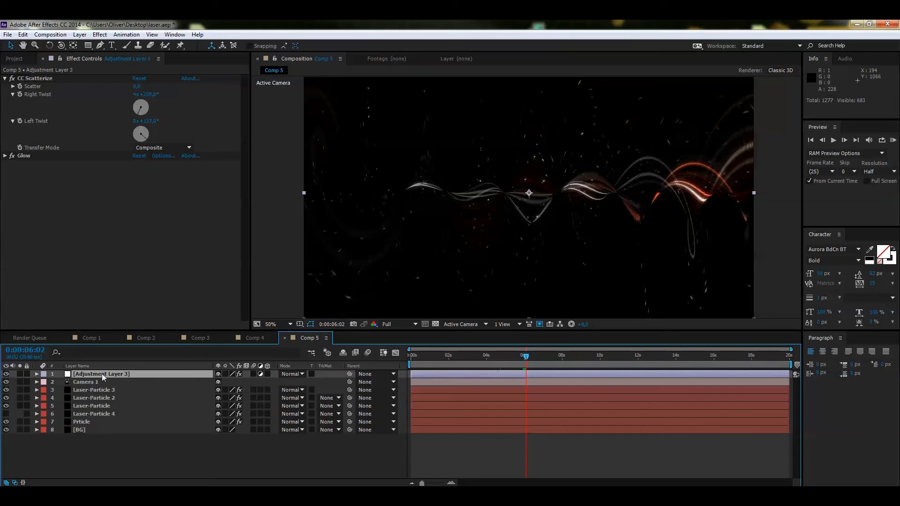
Examine the twisted red and white beams up close at 0:00:04:00
drag(525, 357, 491, 360)
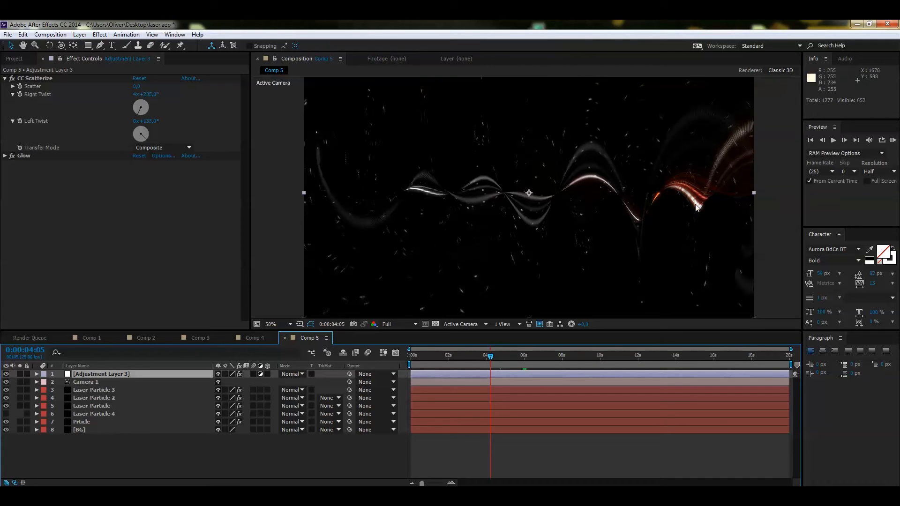
drag(491, 360, 486, 359)
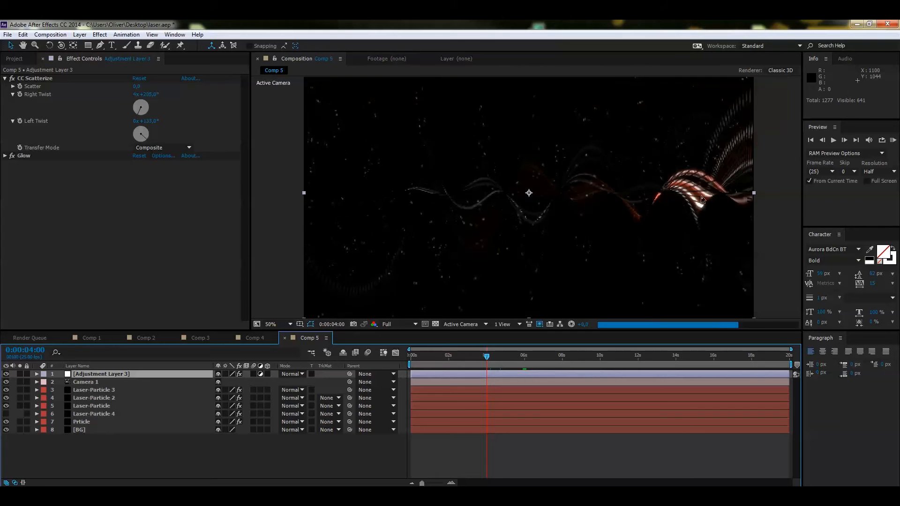
scroll(705, 191, up, 2)
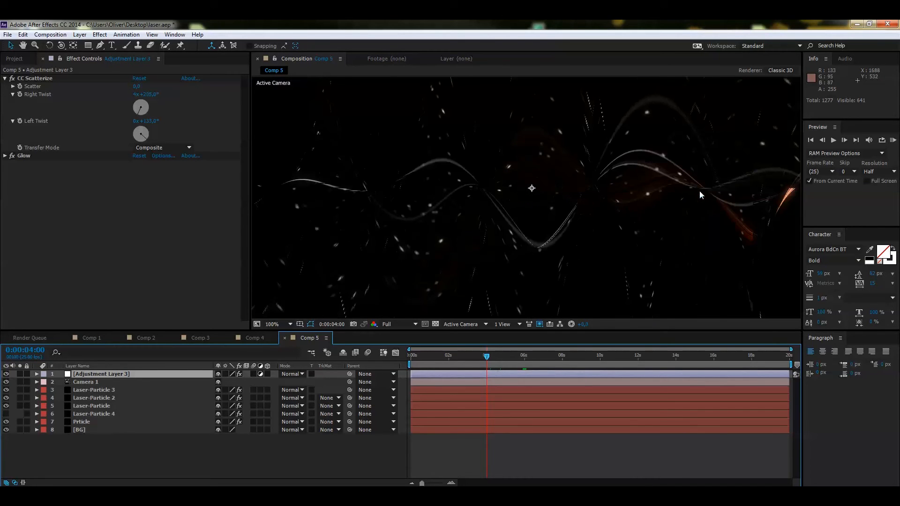
key(space)
drag(718, 188, 460, 174)
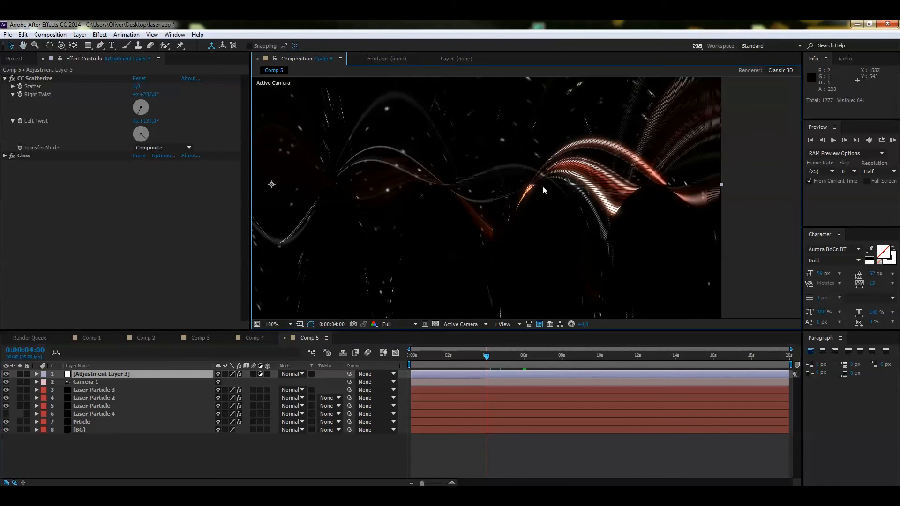
key(space)
drag(458, 217, 529, 208)
scroll(527, 213, down, 1)
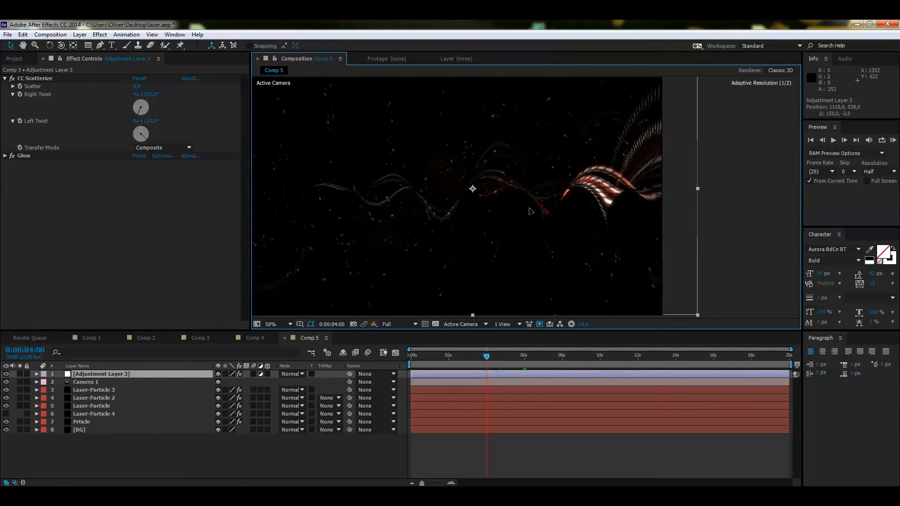
key(ctrl+z)
drag(446, 221, 553, 227)
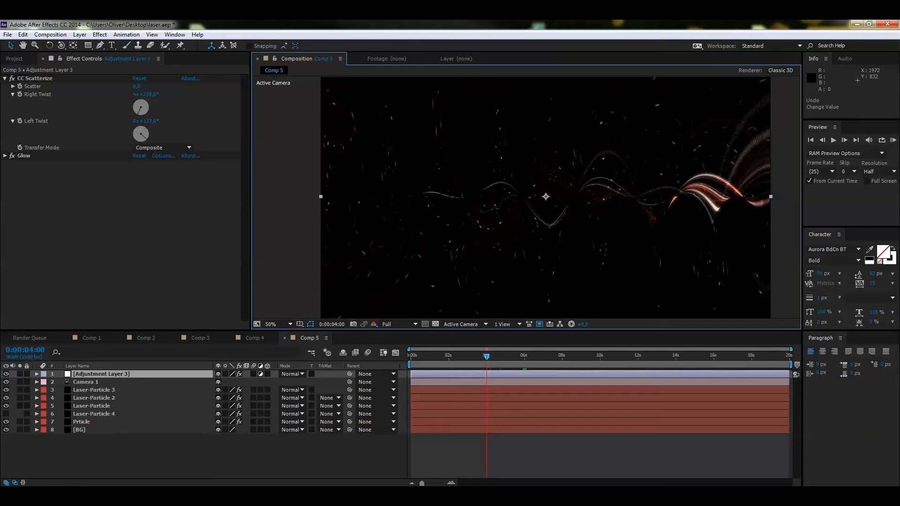
Apply CC Star Burst to Adjustment Layer 3 and set its Scatter to 0
key(ctrl+5)
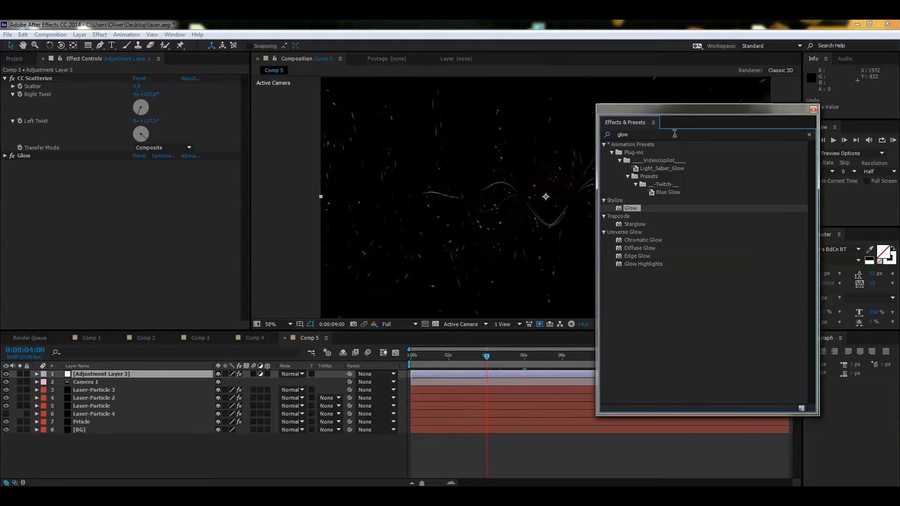
text(cc st)
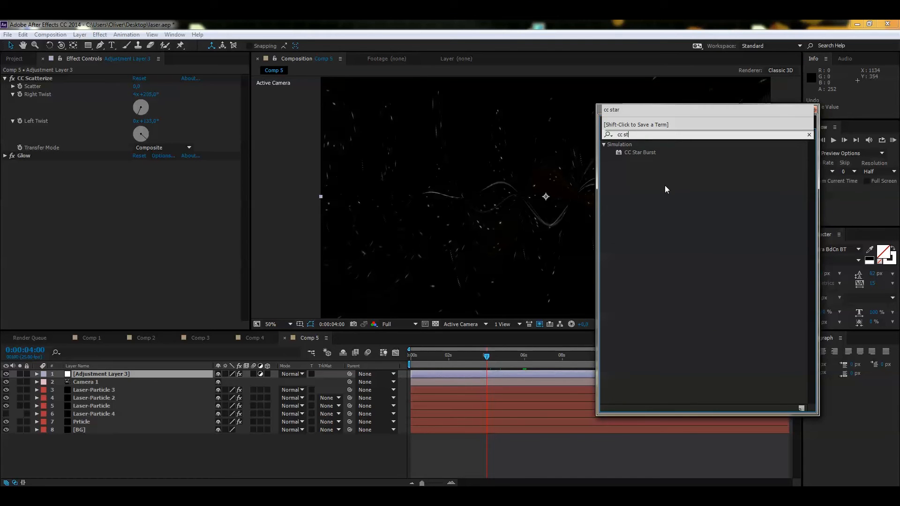
double_click(633, 152)
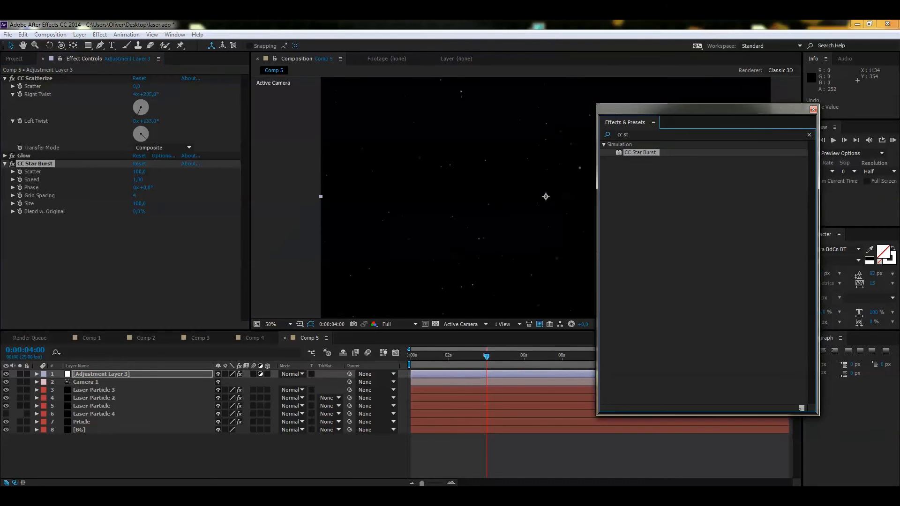
key(ctrl+5)
click(138, 171)
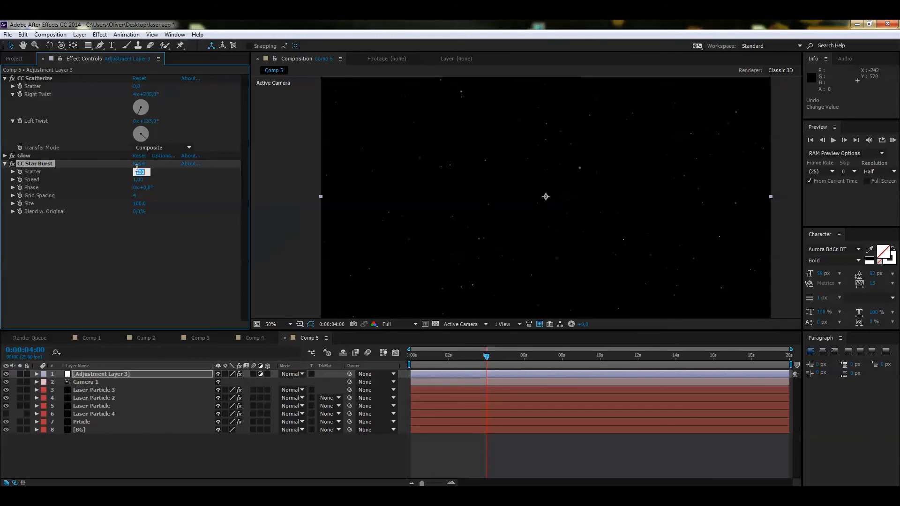
text(0)
key(Tab)
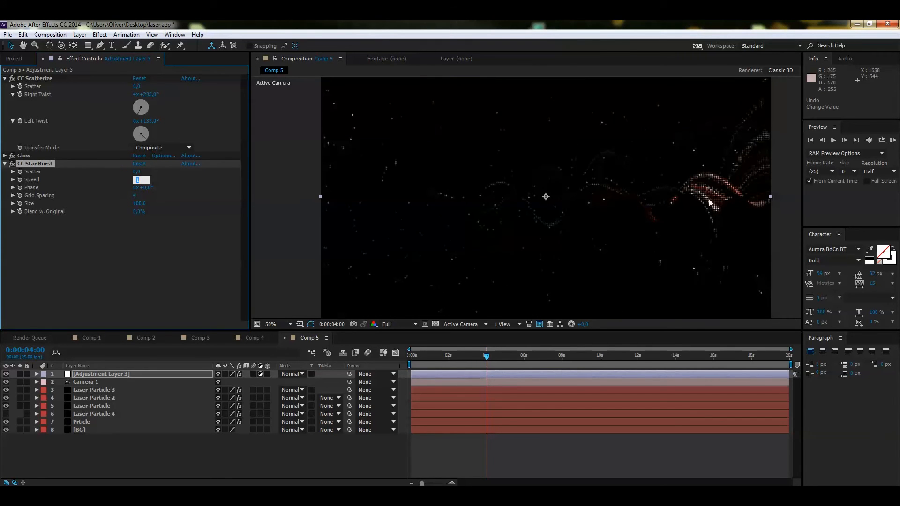
Preview the star burst effect around 0:00:03:07 and go to 0:00:04:01
drag(485, 356, 472, 357)
key(space)
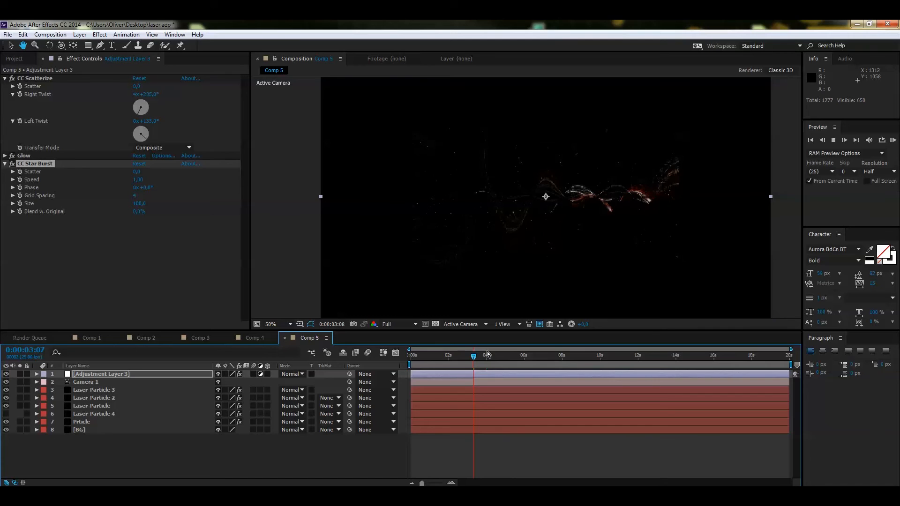
key(space)
mouse_move(487, 359)
mouse_down()
mouse_move(495, 359)
mouse_move(487, 361)
mouse_up()
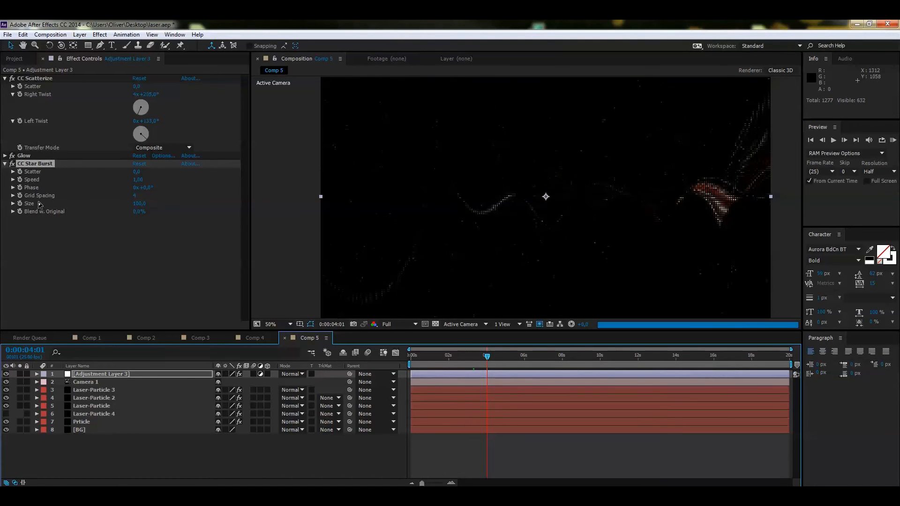
Set CC Star Burst's Speed to 0 and preview the animation from 0:00:02:21
click(138, 180)
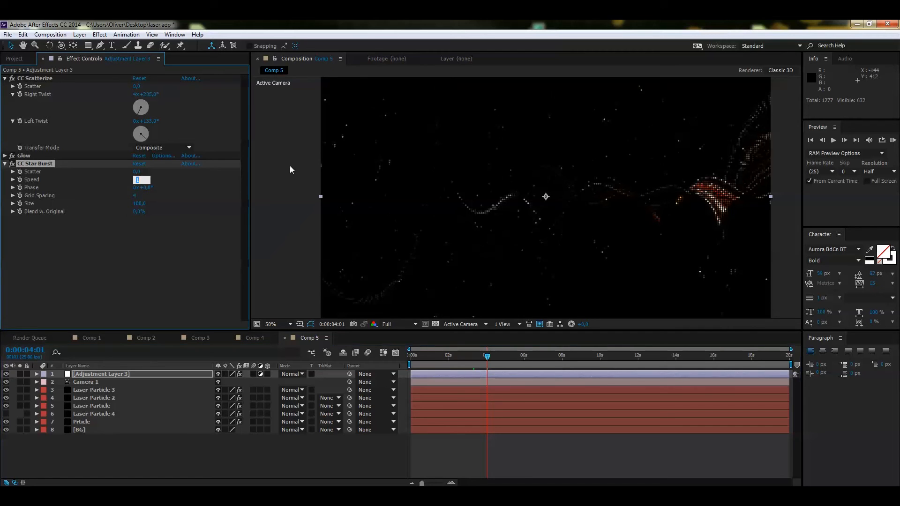
text(0)
key(Return)
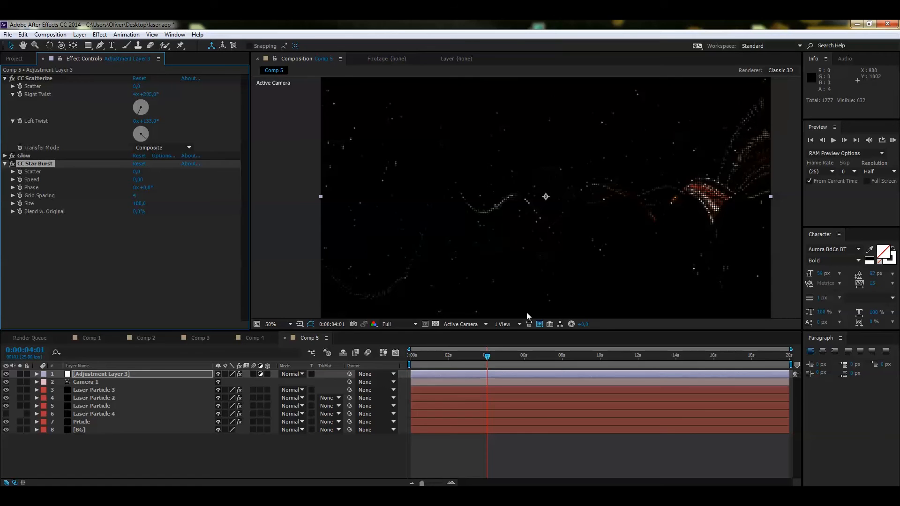
drag(486, 357, 464, 356)
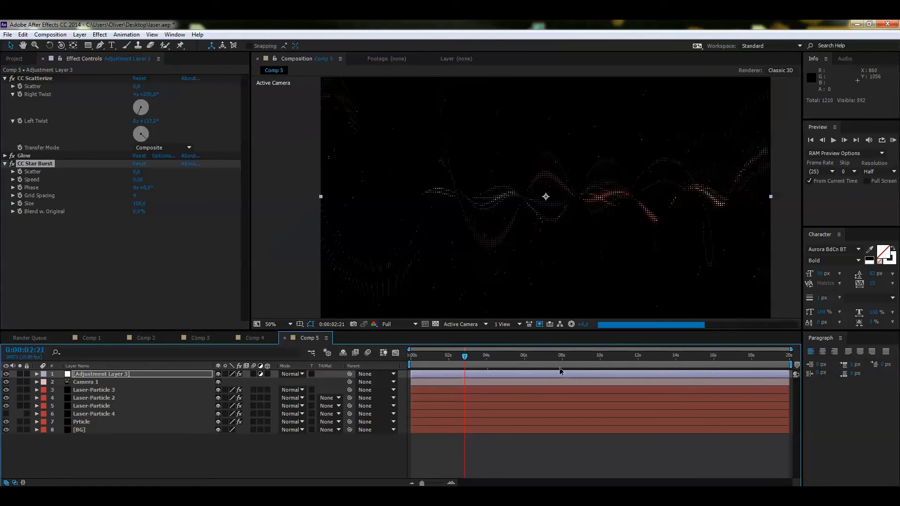
key(space)
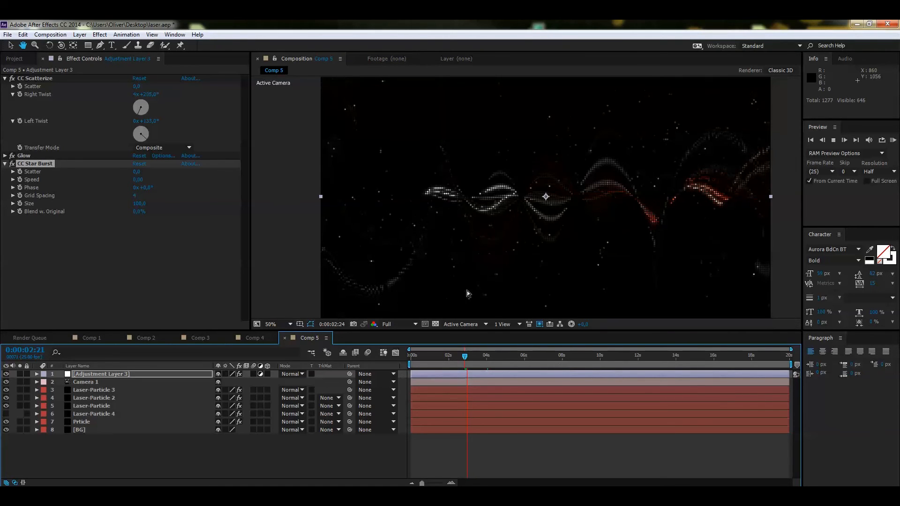
key(space)
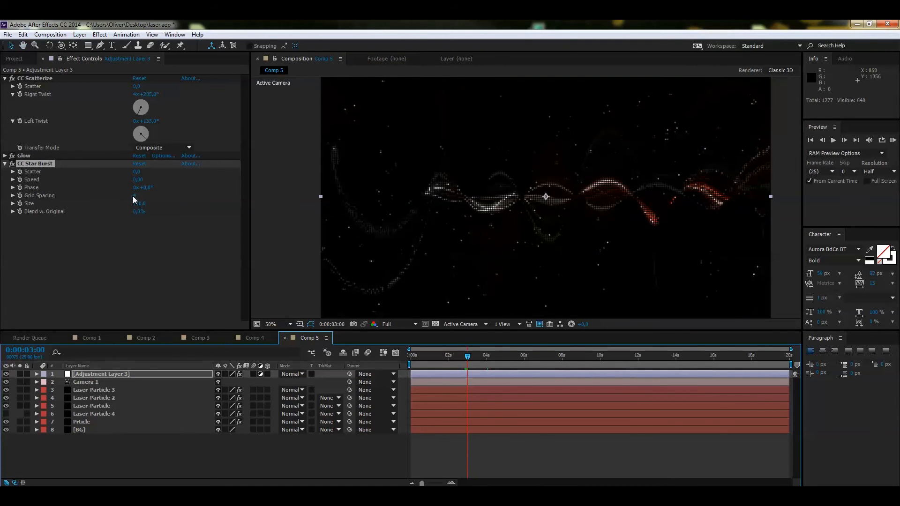
Set CC Star Burst's Grid Spacing to 2, preview the animation from 0:00:03:00 and go to 0:00:03:04
click(134, 195)
text(2)
key(Return)
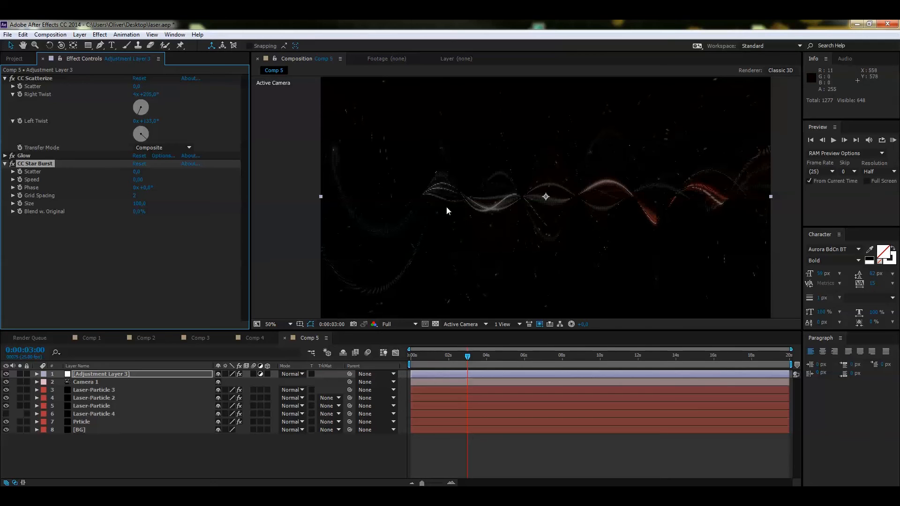
key(space)
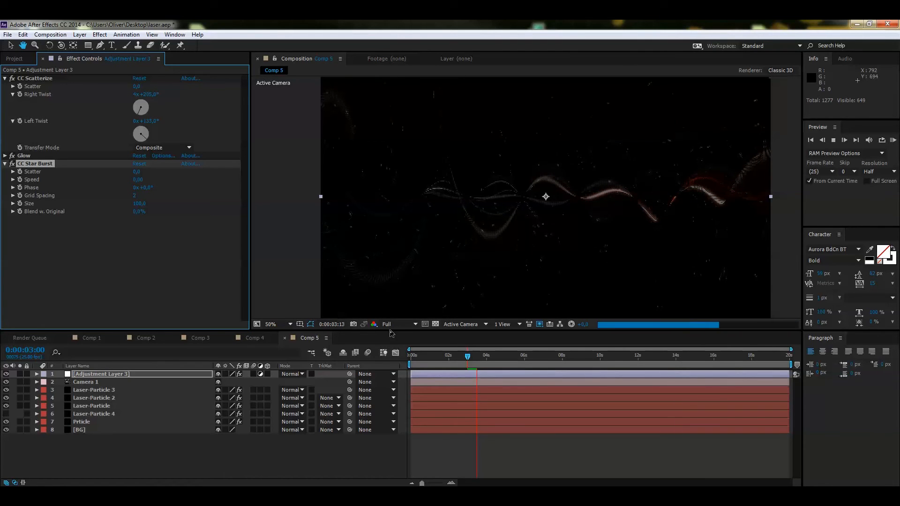
key(space)
mouse_move(478, 357)
mouse_down()
mouse_move(493, 357)
mouse_move(471, 357)
mouse_up()
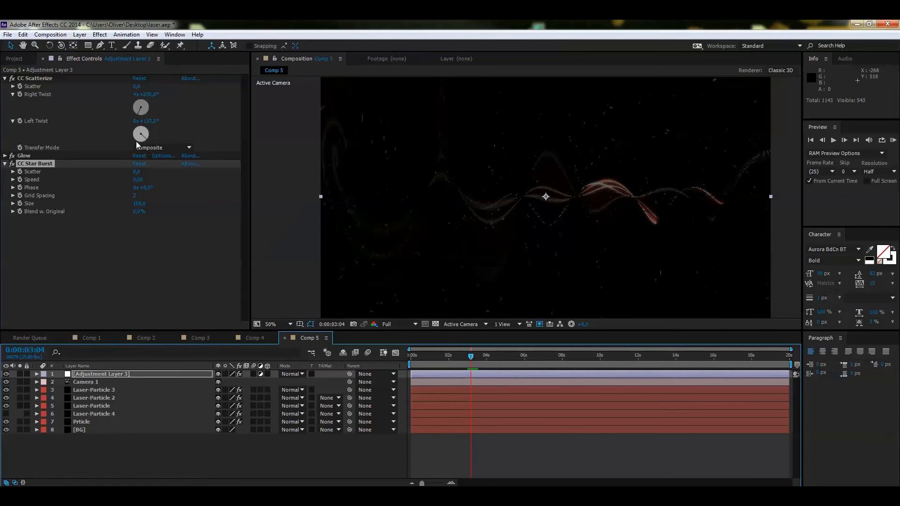
Move the CC Star Burst effect from Adjustment Layer 3 to the Prticle layer
click(44, 163)
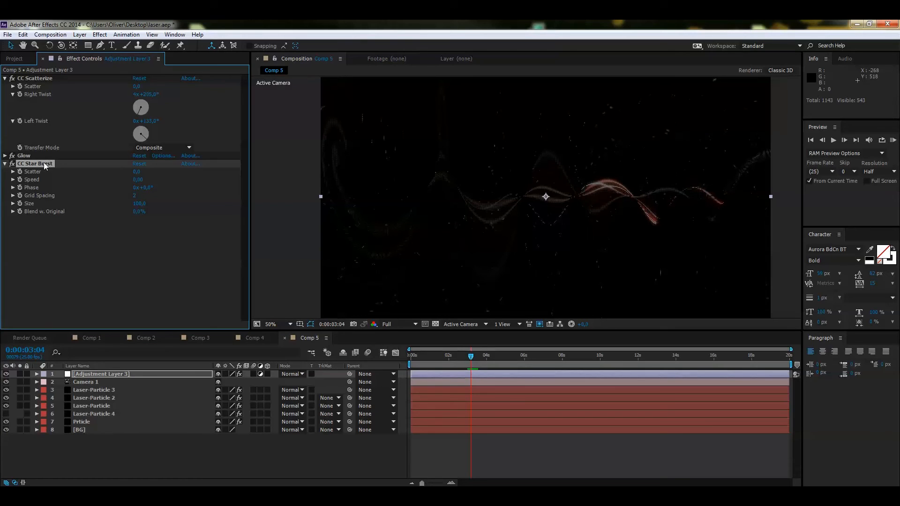
key(Delete)
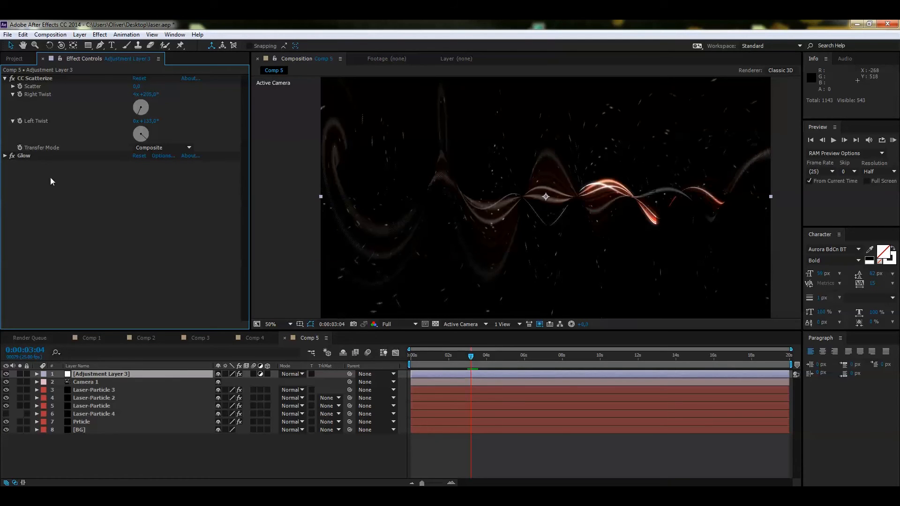
click(105, 421)
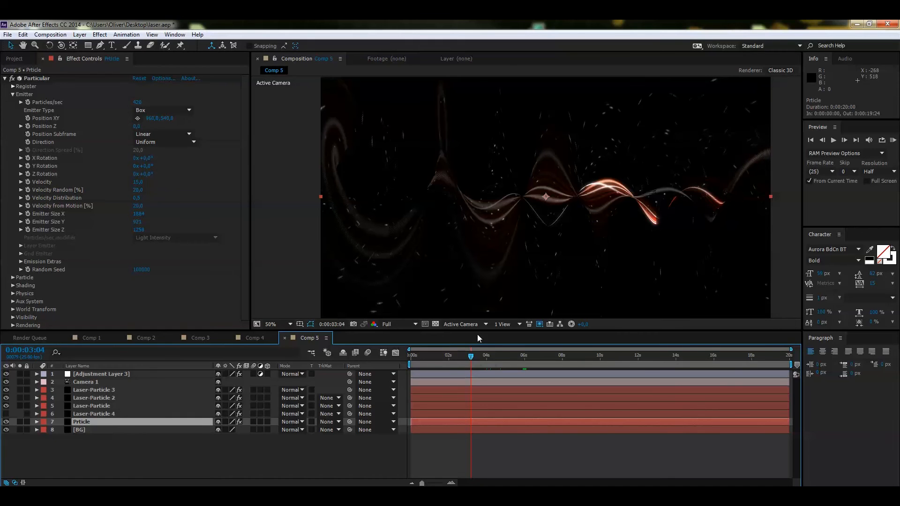
key(ctrl+v)
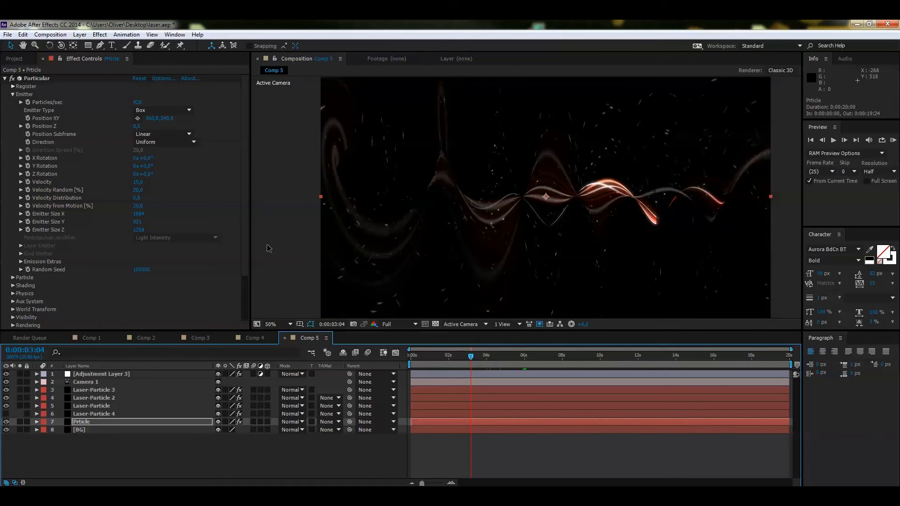
Collapse Particular on the Prticle layer and set CC Star Burst's Grid Spacing to 4
click(5, 78)
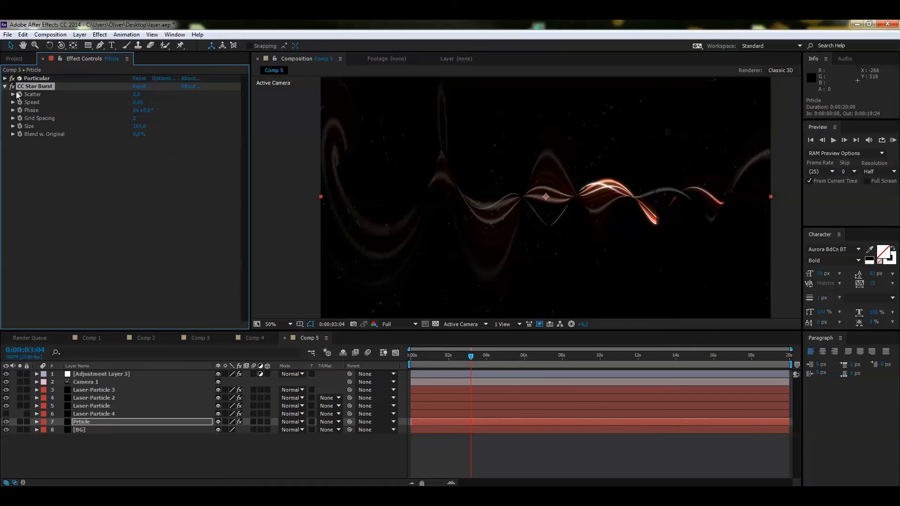
click(141, 118)
click(136, 117)
text(4)
key(Return)
Set the Glow effect on Adjustment Layer 3 to an intensity of 4.4 and a radius of 124
click(104, 373)
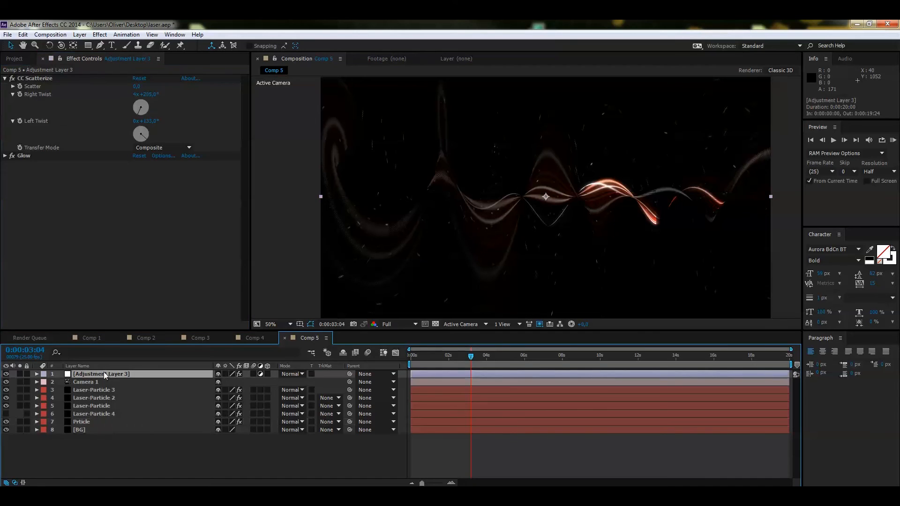
click(5, 156)
click(137, 188)
text(5)
key(Return)
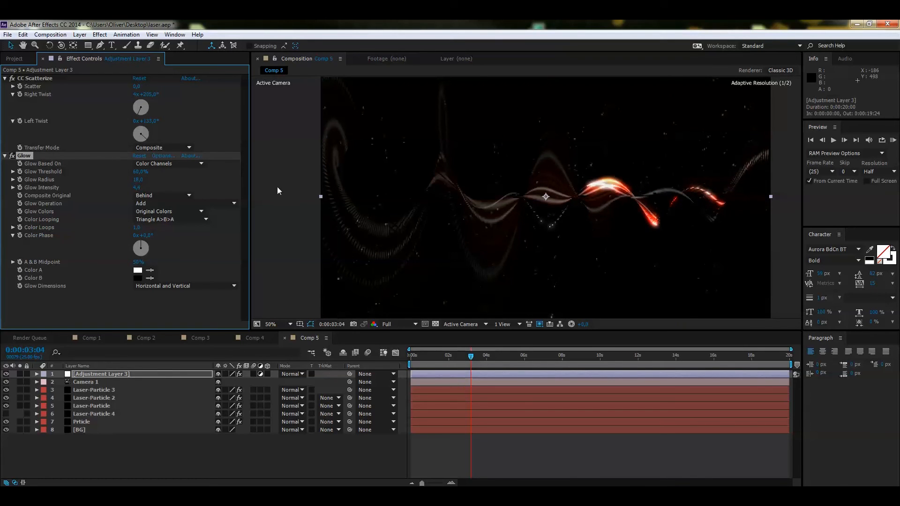
drag(138, 180, 190, 178)
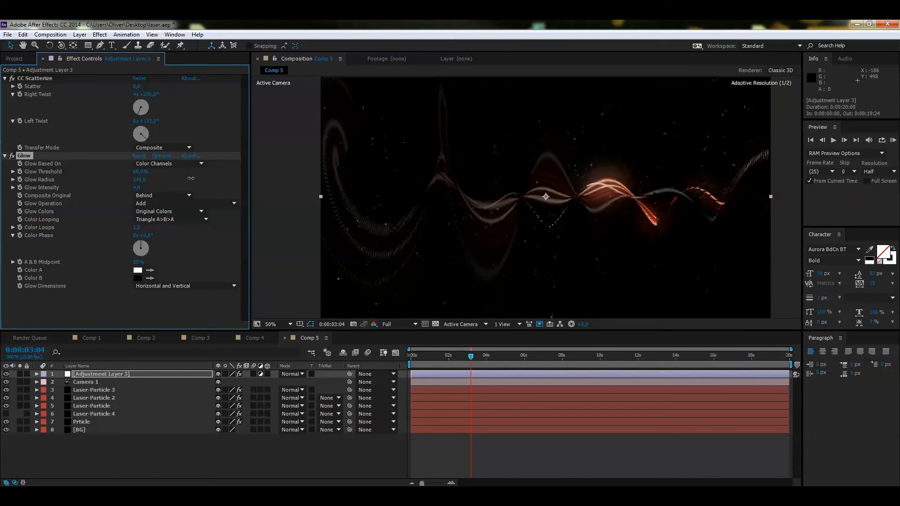
Preview the glowing twisted beams from 0:00:03:04 and again from 0:00:03:07, stopping at 0:00:03:21
key(space)
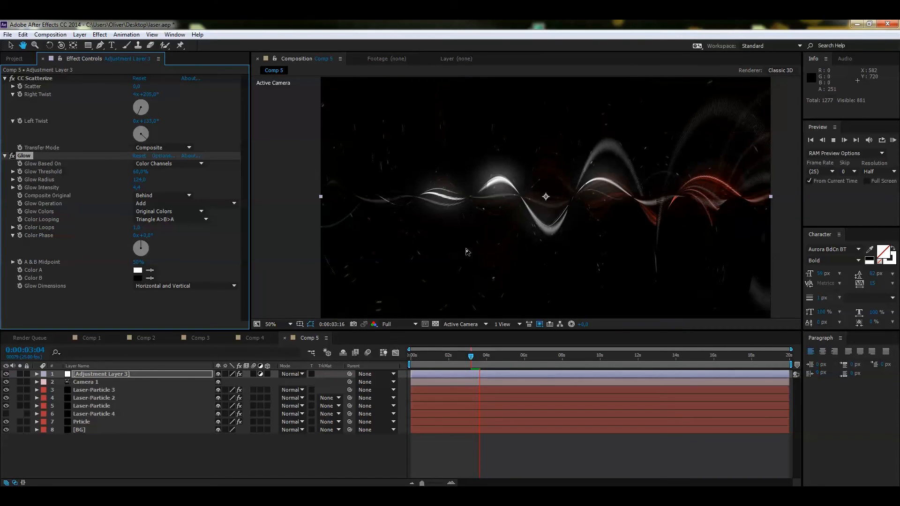
click(481, 357)
key(space)
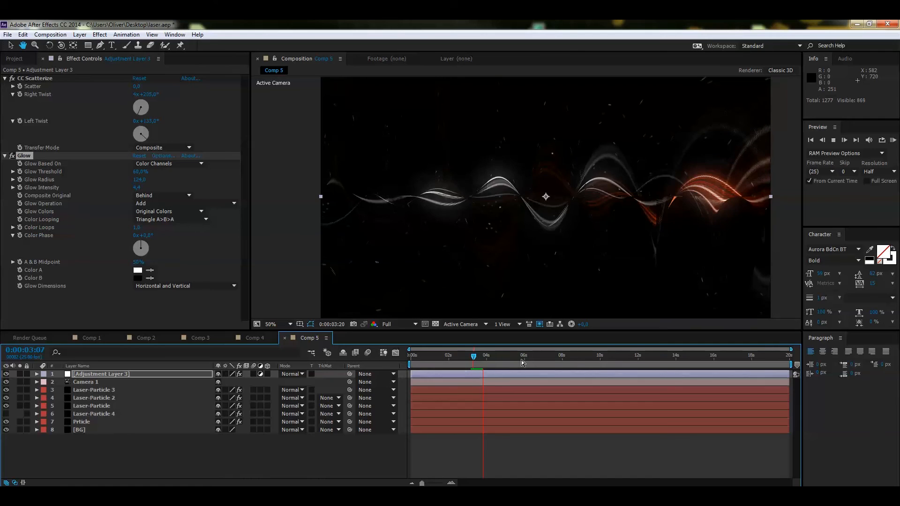
key(space)
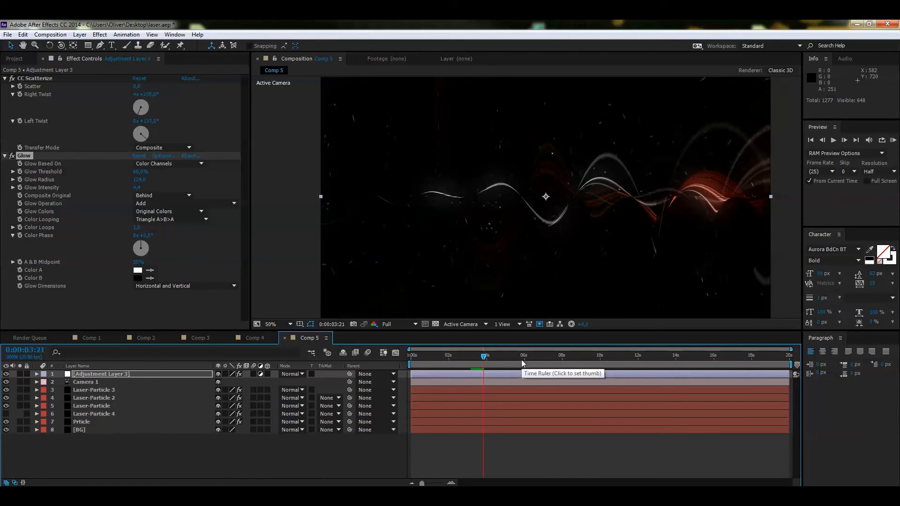
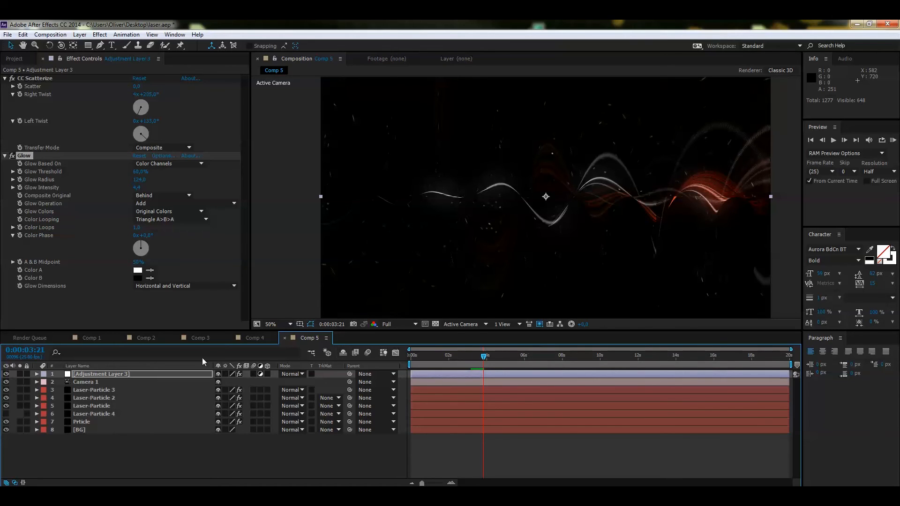
Look at the straight beams of Comp 2 at 0:00:02:05 and return to Comp 5
click(153, 336)
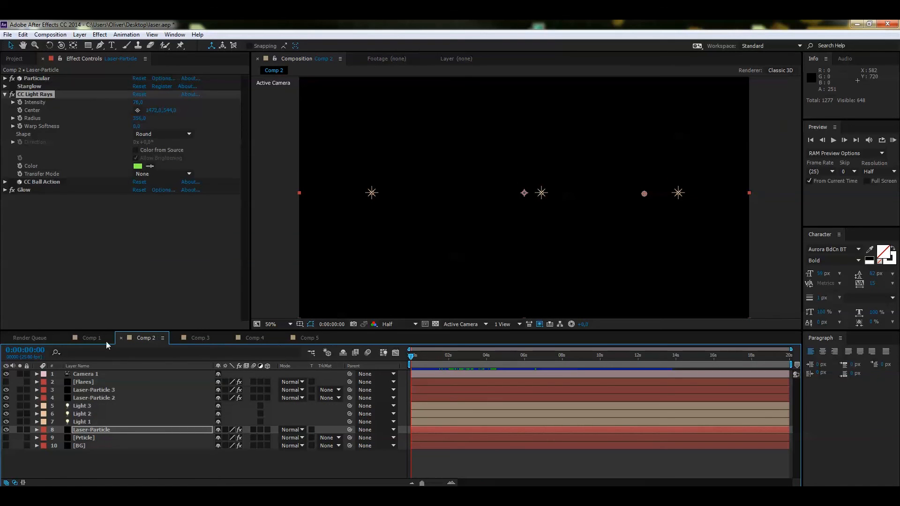
drag(411, 357, 453, 356)
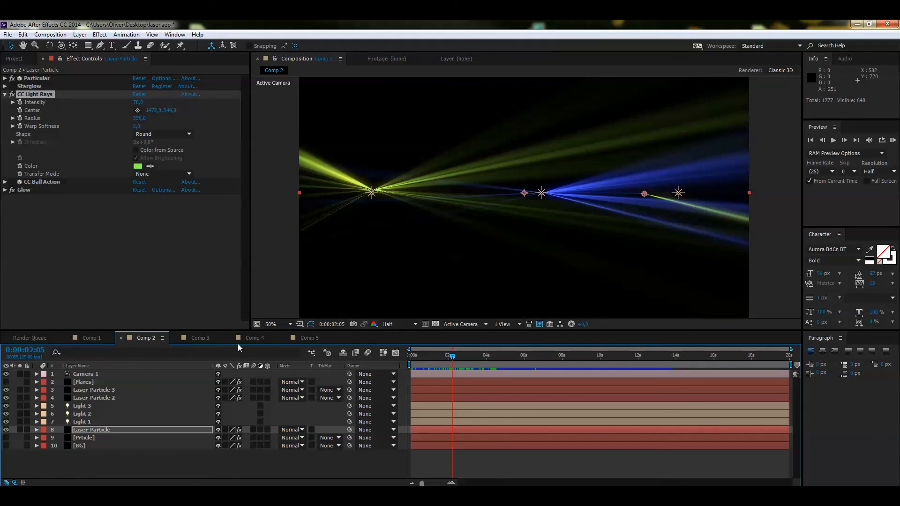
click(302, 338)
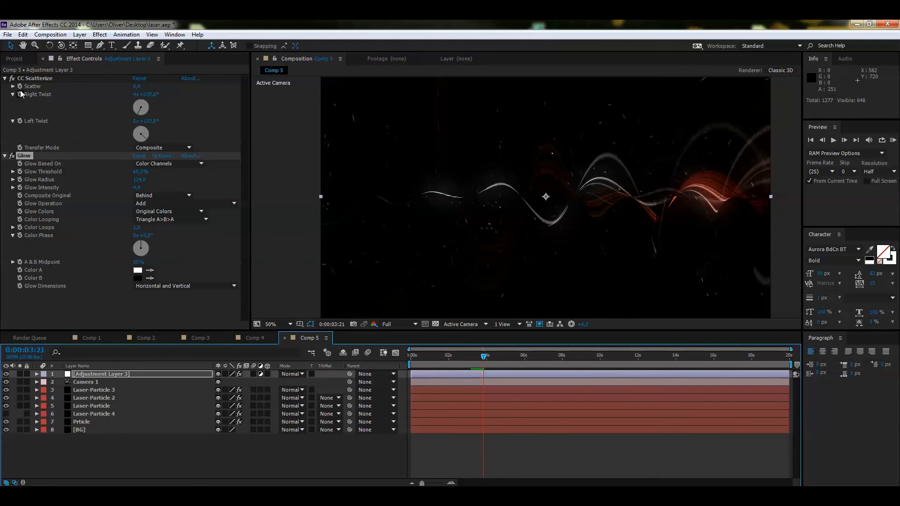
Hide Adjustment Layer 3 and the Prticle layer and go to 0:00:03:09
click(6, 374)
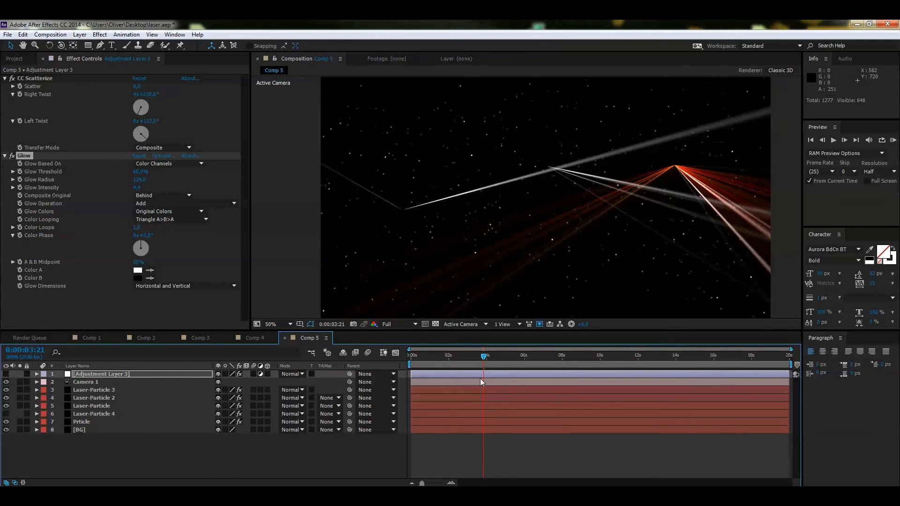
click(6, 422)
mouse_move(481, 358)
mouse_down()
mouse_move(442, 360)
mouse_move(475, 359)
mouse_up()
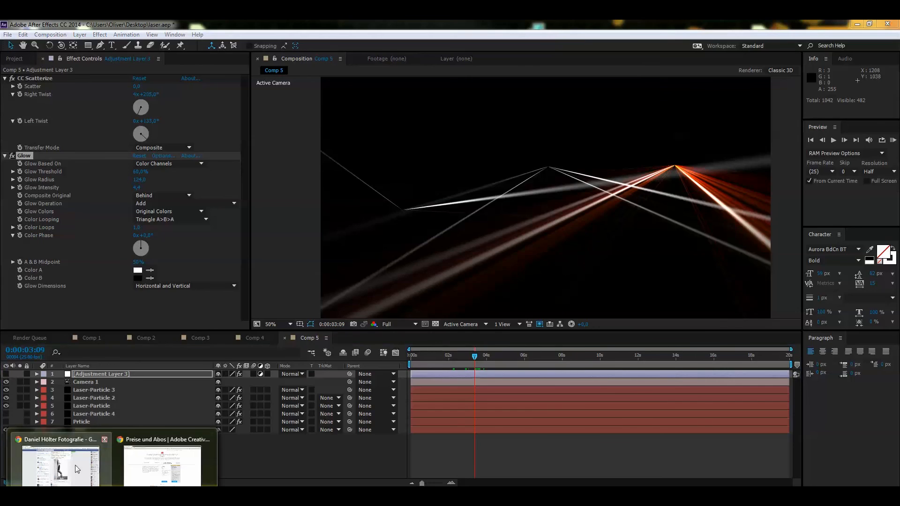
Switch to the browser and open the Optical Flares product page on the Video Copilot website
mouse_move(139, 465)
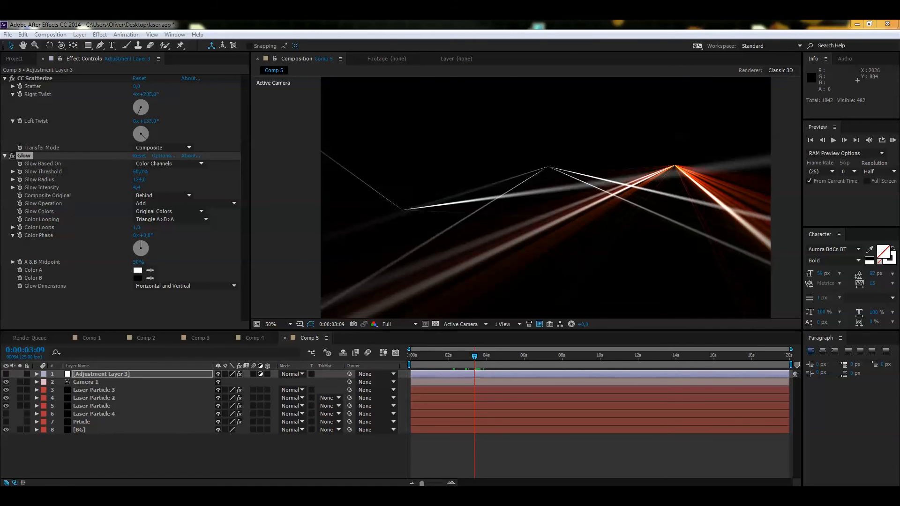
drag(899, 43, 299, 21)
click(549, 72)
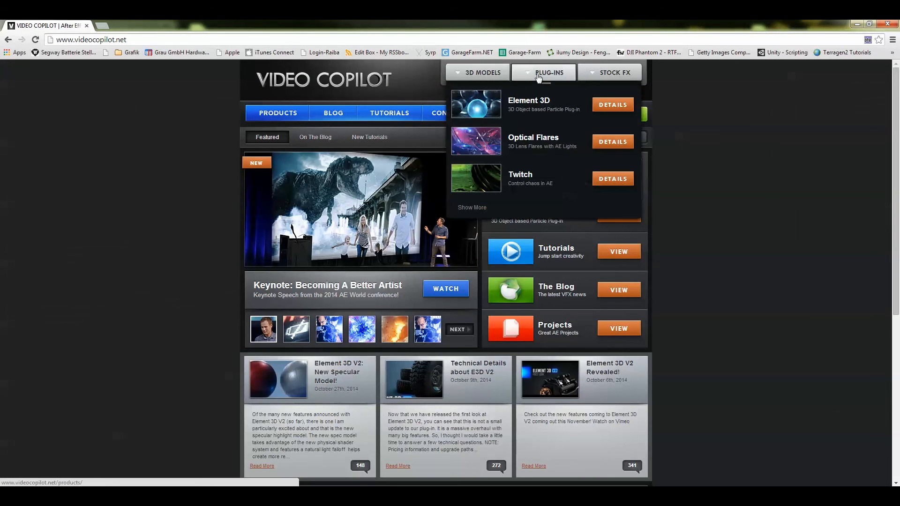
click(481, 142)
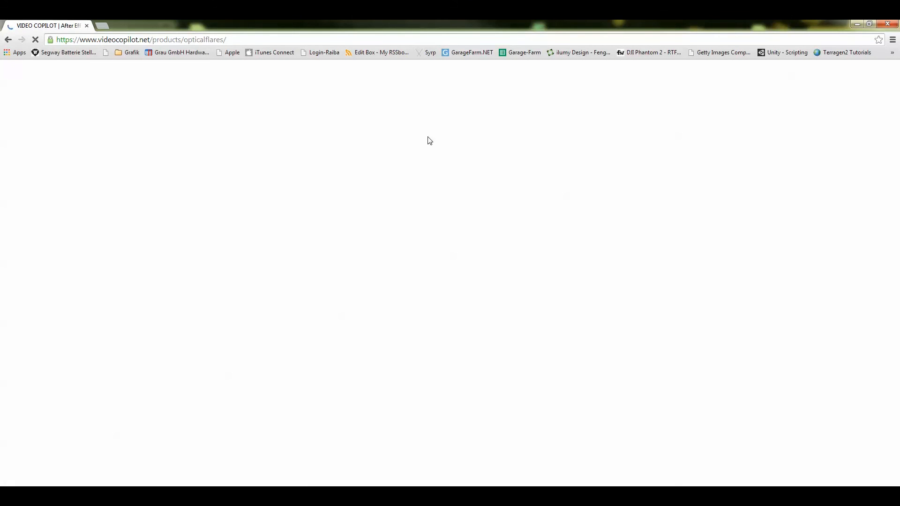
Examine the features and example uses on the Optical Flares page and return to After Effects
scroll(374, 344, down, 7)
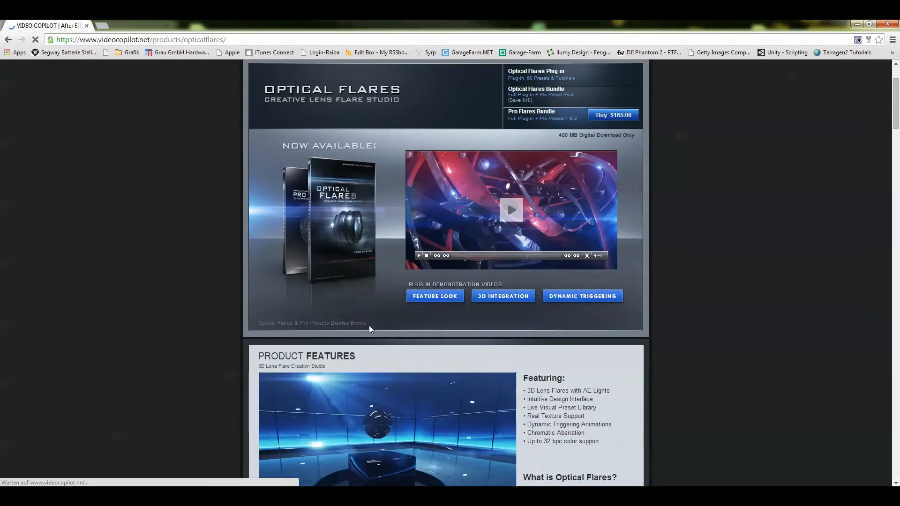
scroll(411, 287, down, 11)
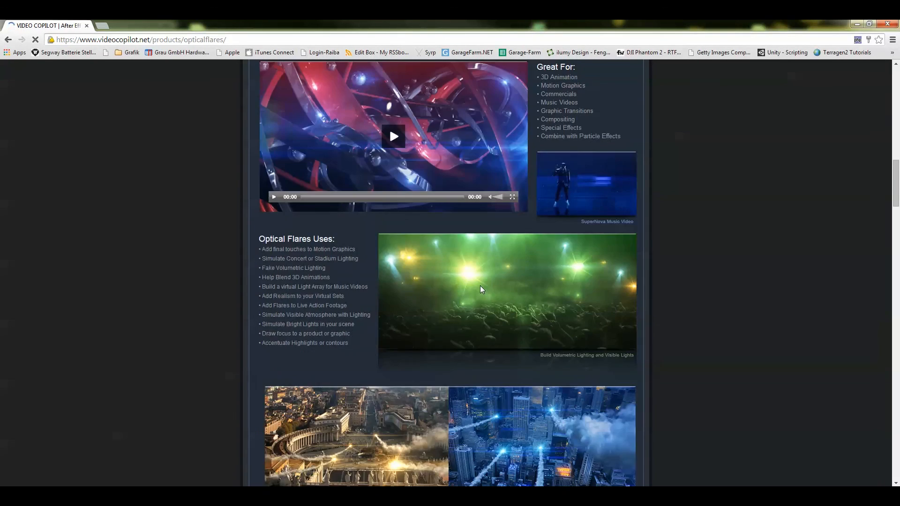
scroll(500, 288, down, 6)
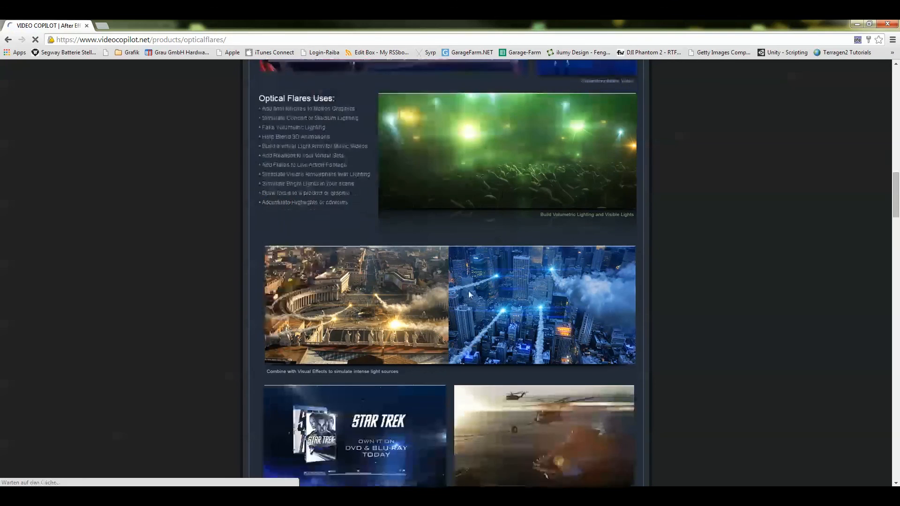
scroll(456, 286, up, 12)
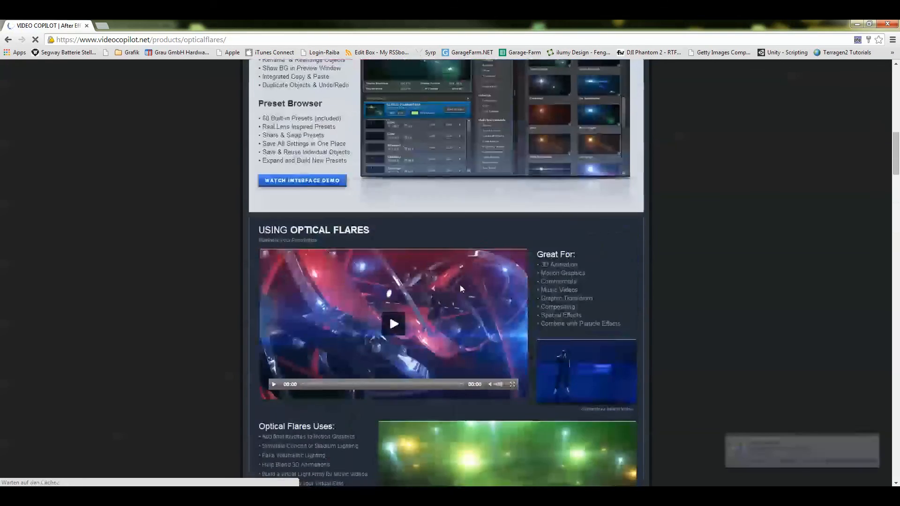
click(873, 443)
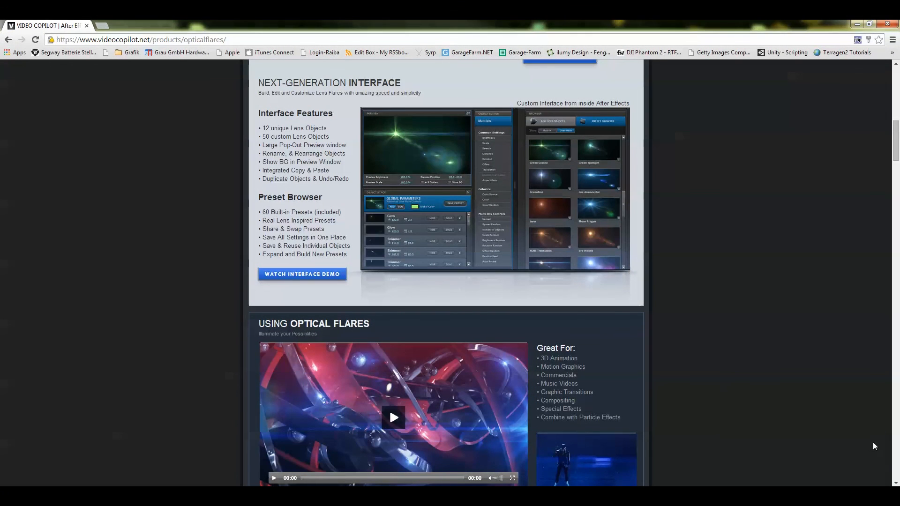
scroll(403, 202, up, 11)
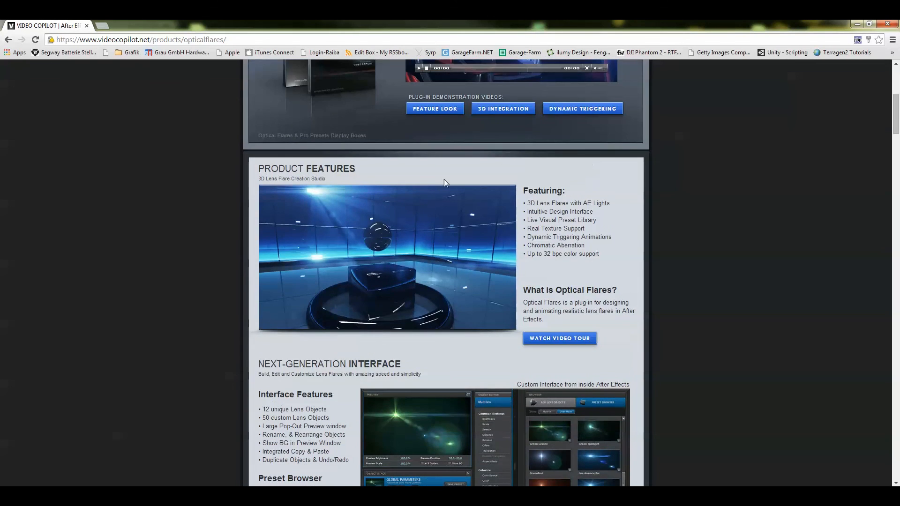
click(856, 24)
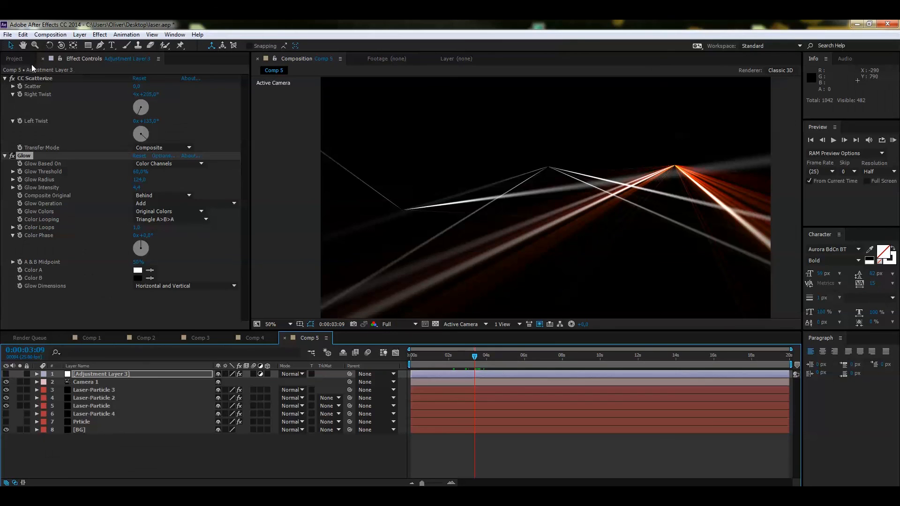
Collapse CC Scatterize on Adjustment Layer 3 and create a black solid named "flare" in Comp 5
click(3, 81)
click(5, 78)
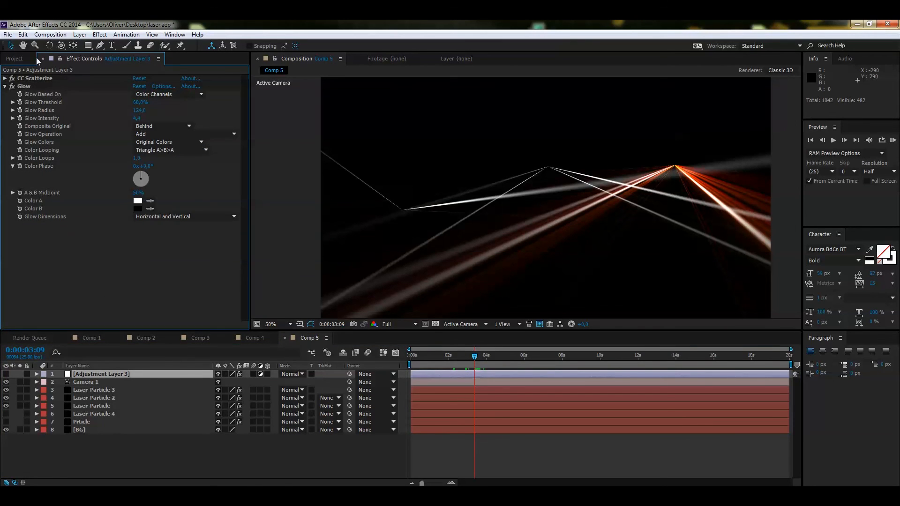
click(81, 36)
mouse_move(155, 46)
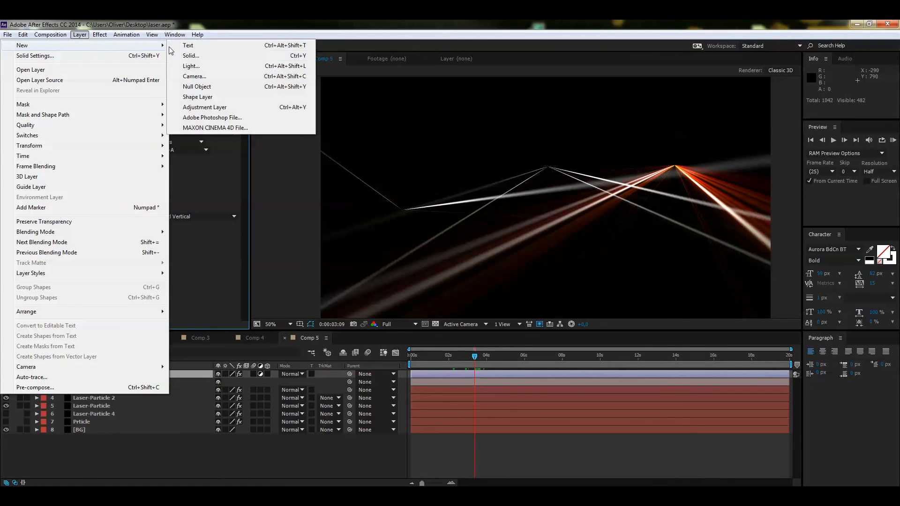
click(195, 58)
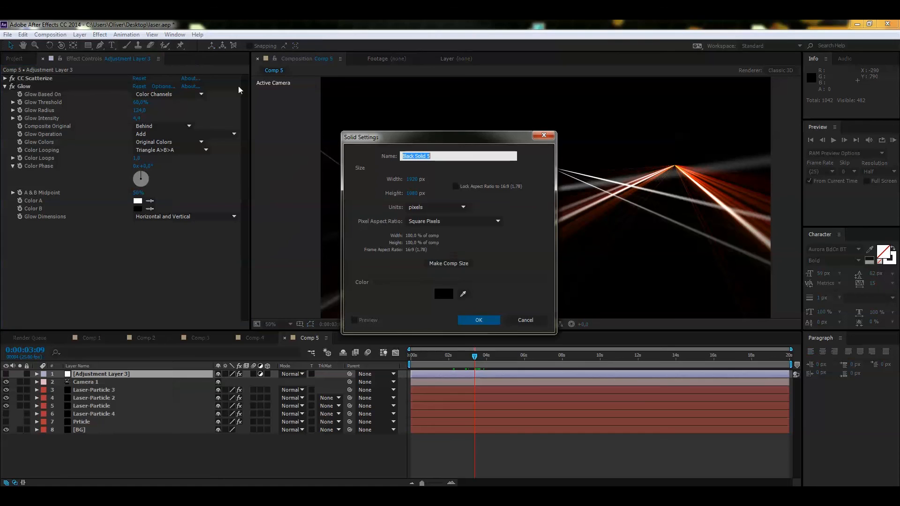
text(flare)
key(Return)
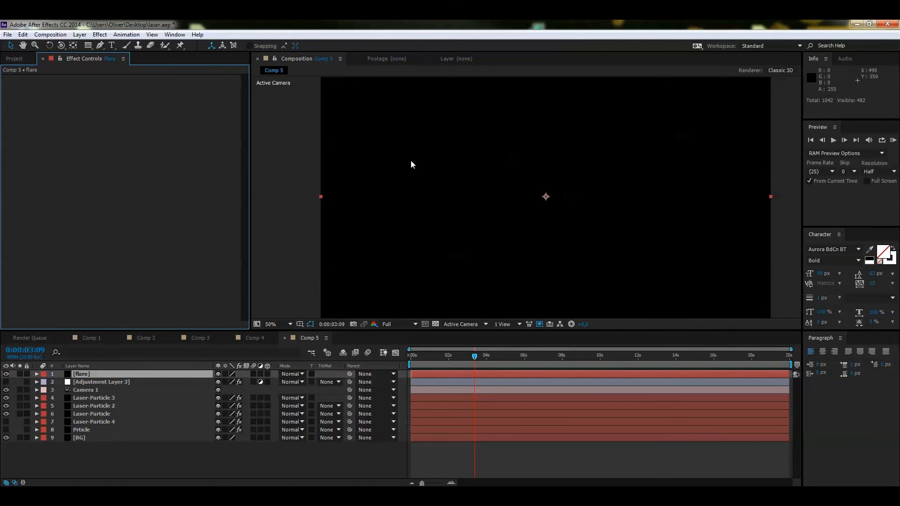
Find the Optical Flares effect and apply it to the flare layer
drag(899, 99, 695, 79)
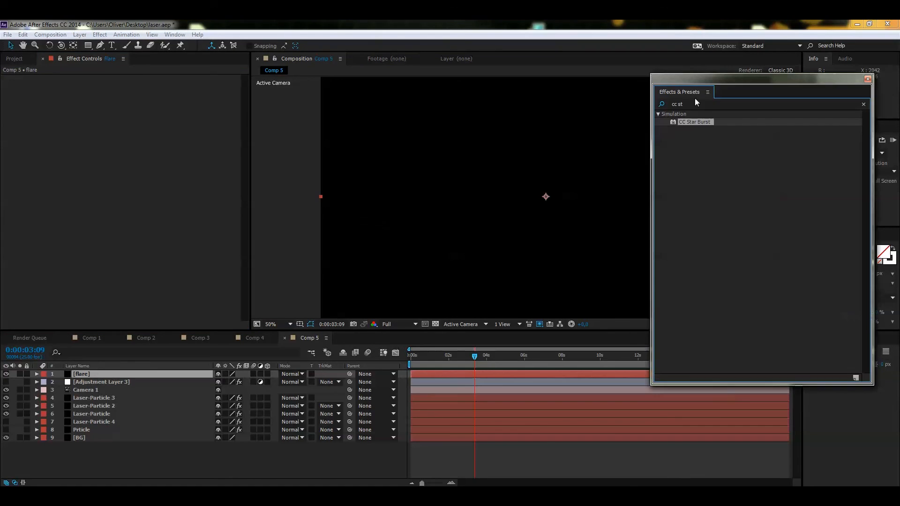
click(703, 103)
text(opti)
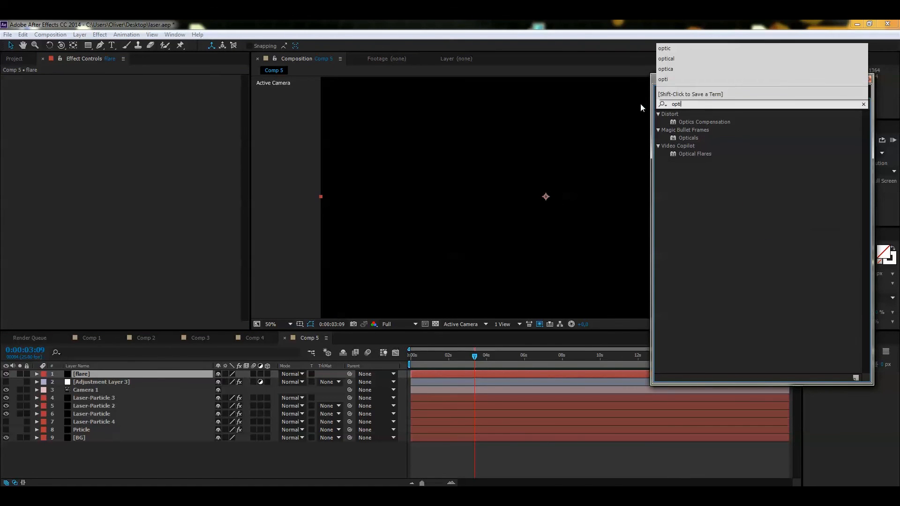
double_click(701, 154)
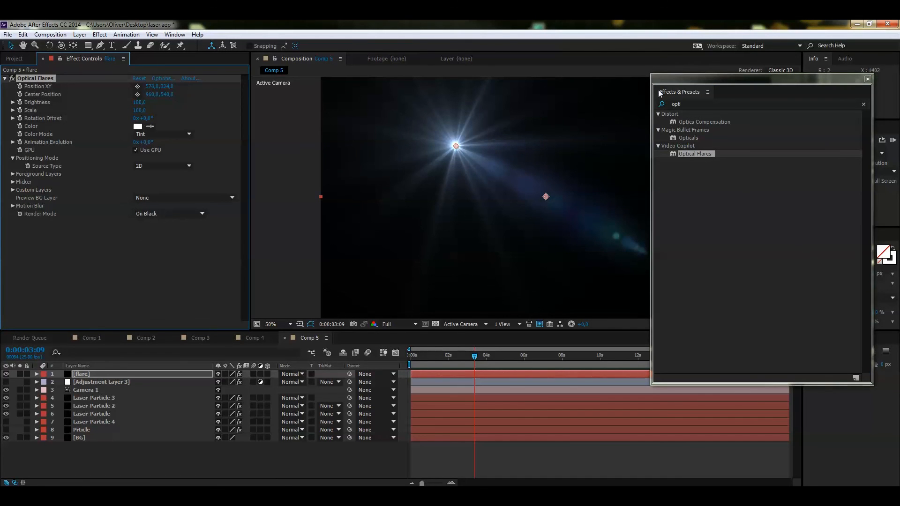
drag(679, 82, 899, 85)
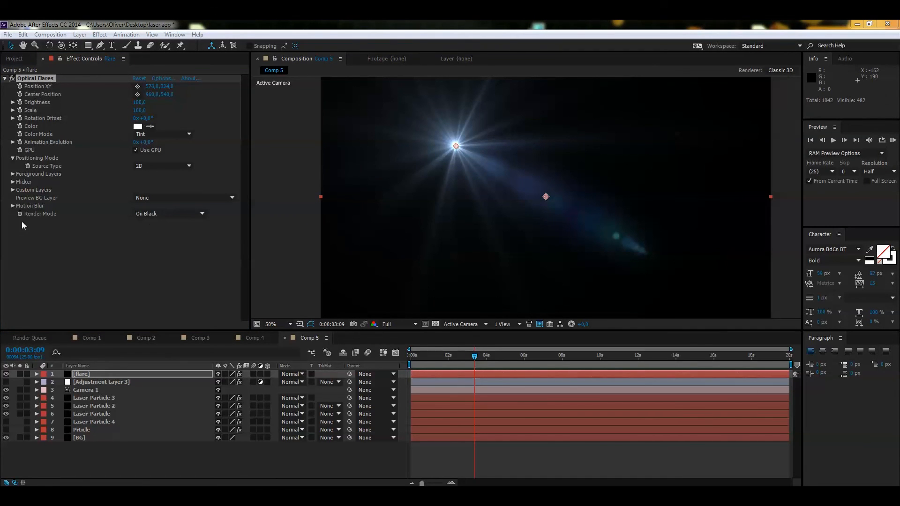
Set the Optical Flares render mode to On Transparent and place the flare on the leftmost laser source at about 350, 600
click(190, 215)
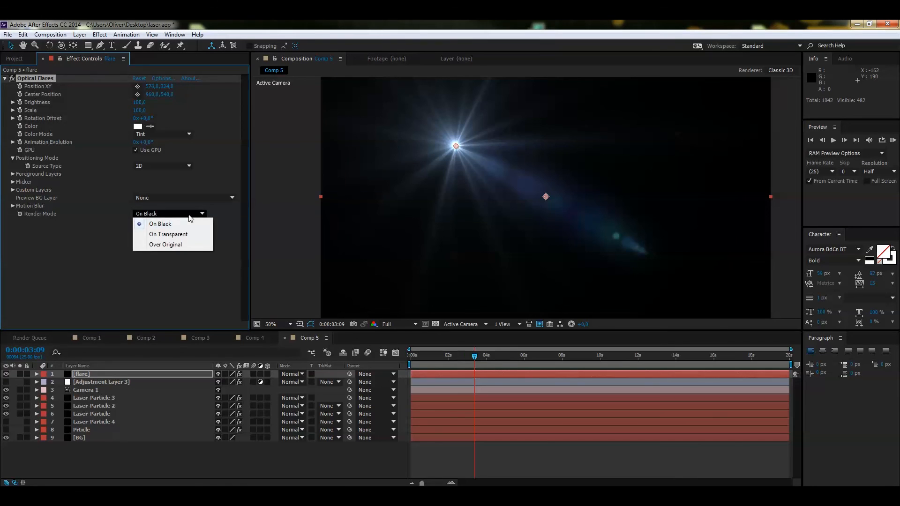
click(172, 234)
drag(455, 146, 404, 213)
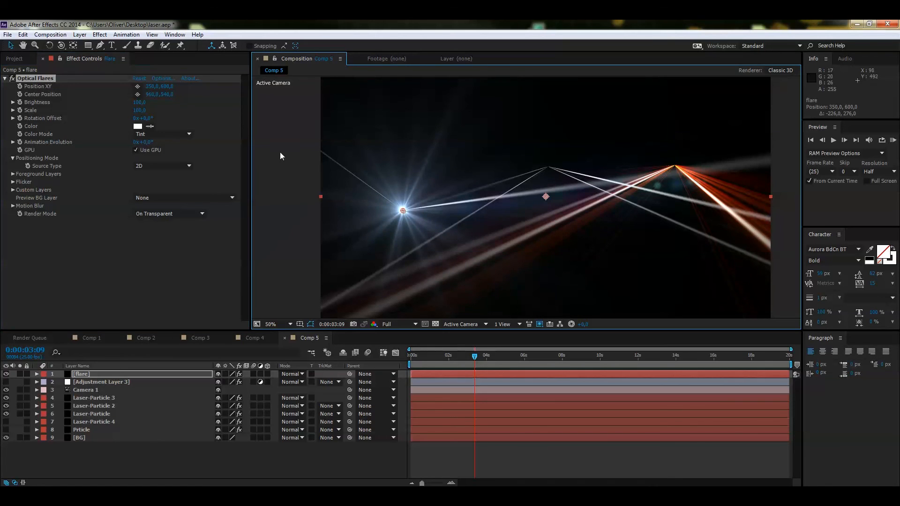
Set the Optical Flares brightness to 60
click(140, 102)
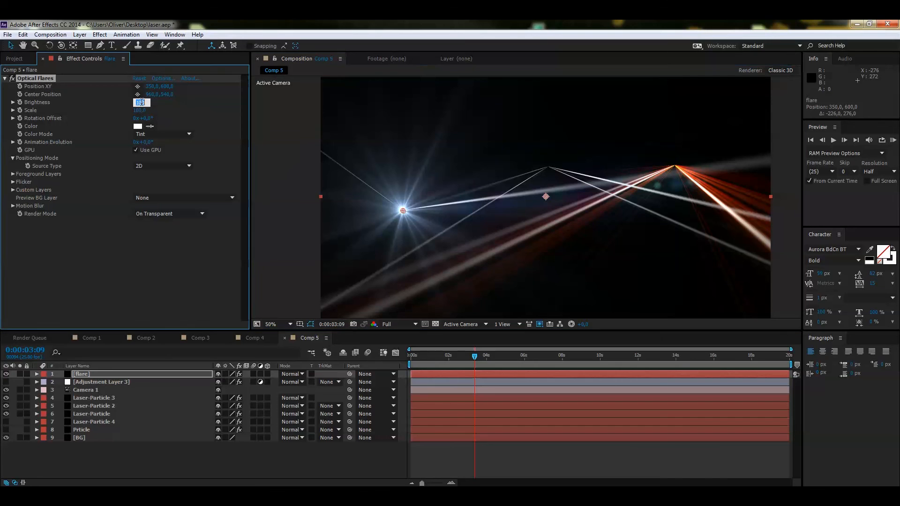
text(60)
key(Return)
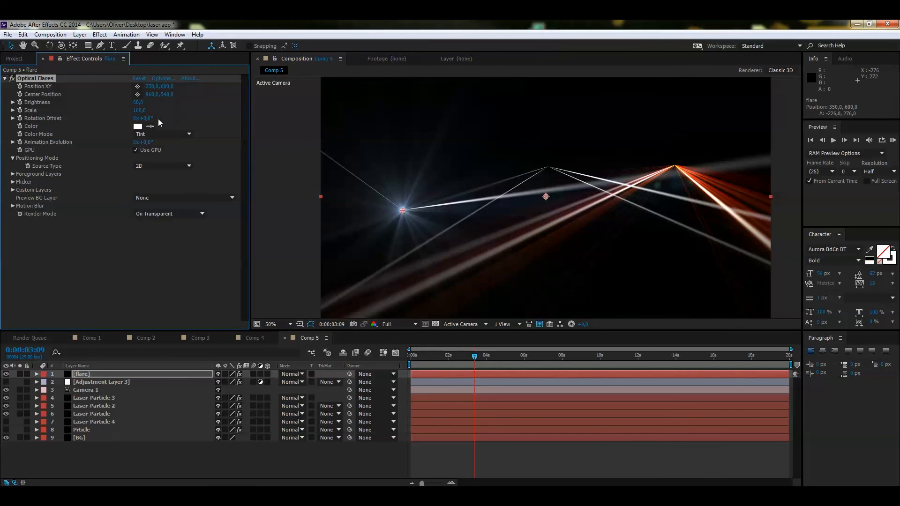
Load the Lumino preset from Pro Presets into the flare and tint it with a color sampled near the leftmost laser source
click(167, 79)
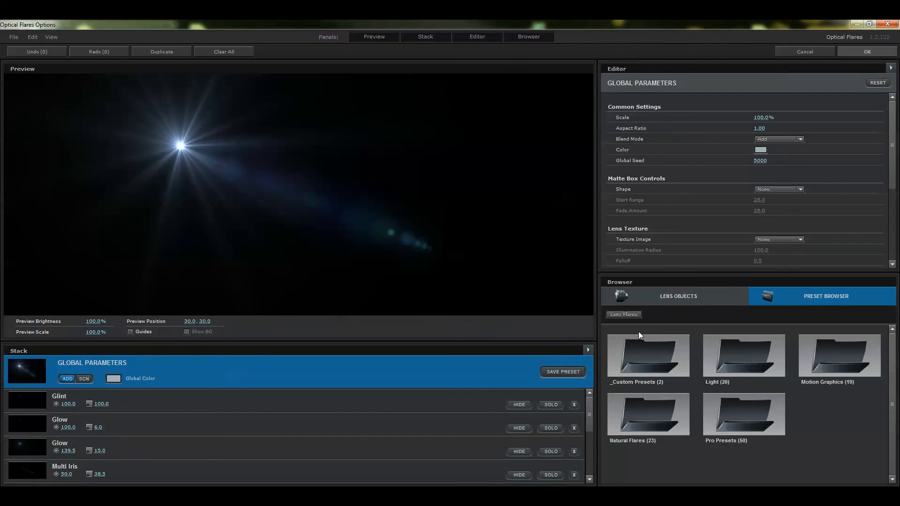
drag(208, 145, 187, 148)
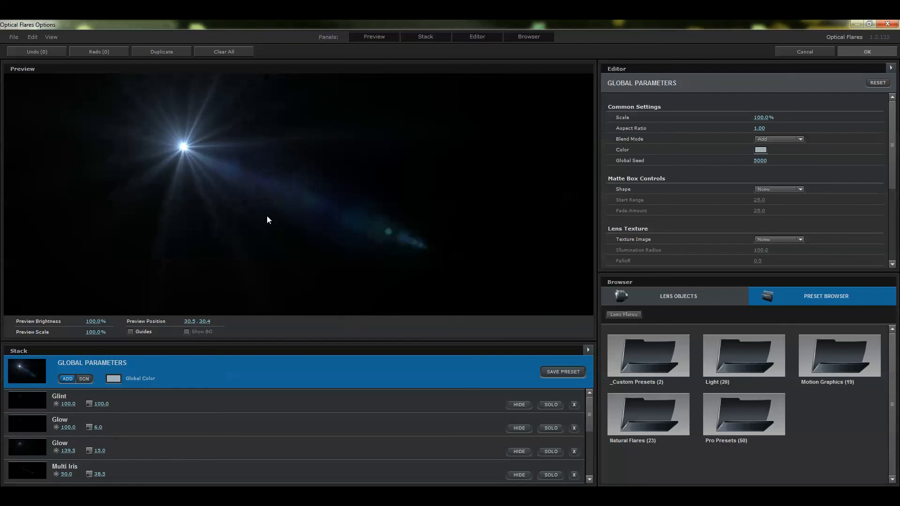
click(746, 412)
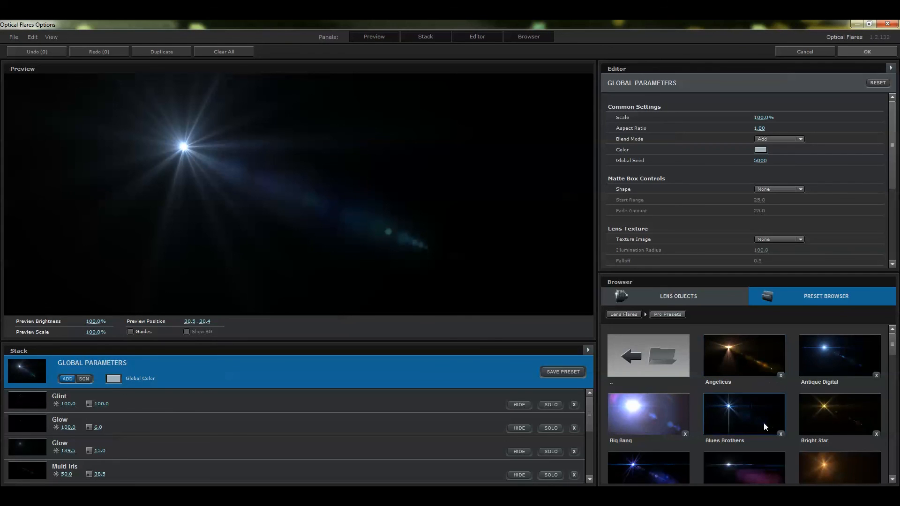
drag(891, 350, 891, 407)
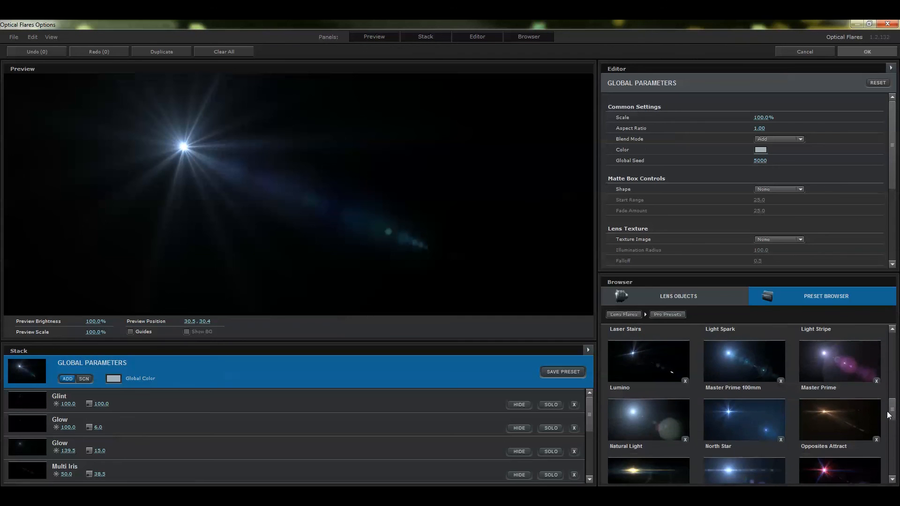
click(633, 364)
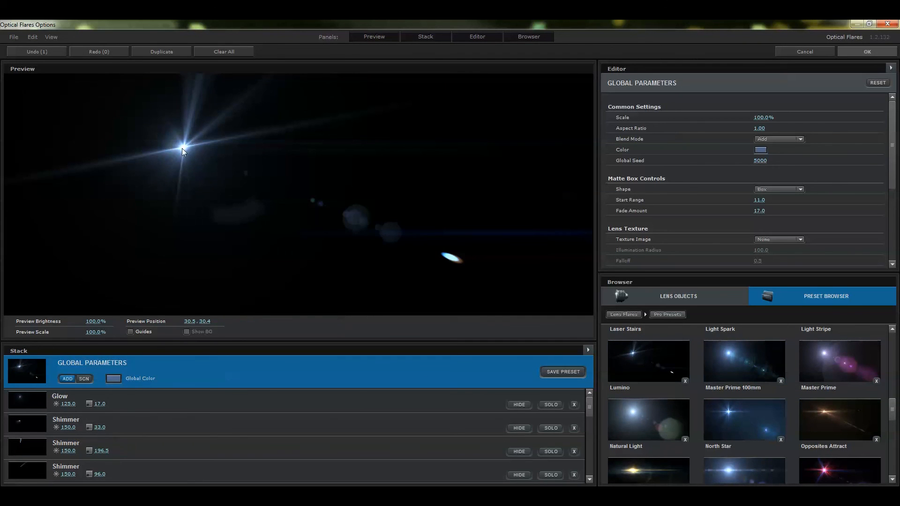
click(868, 54)
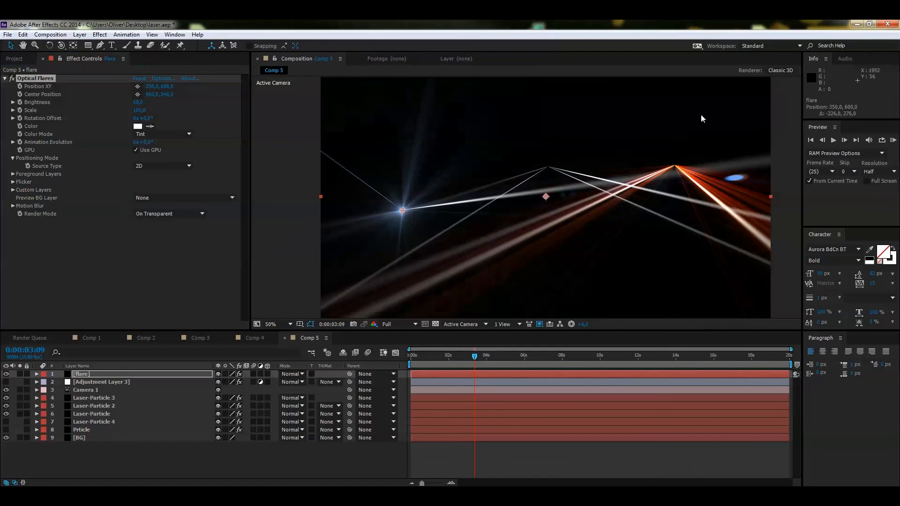
click(150, 126)
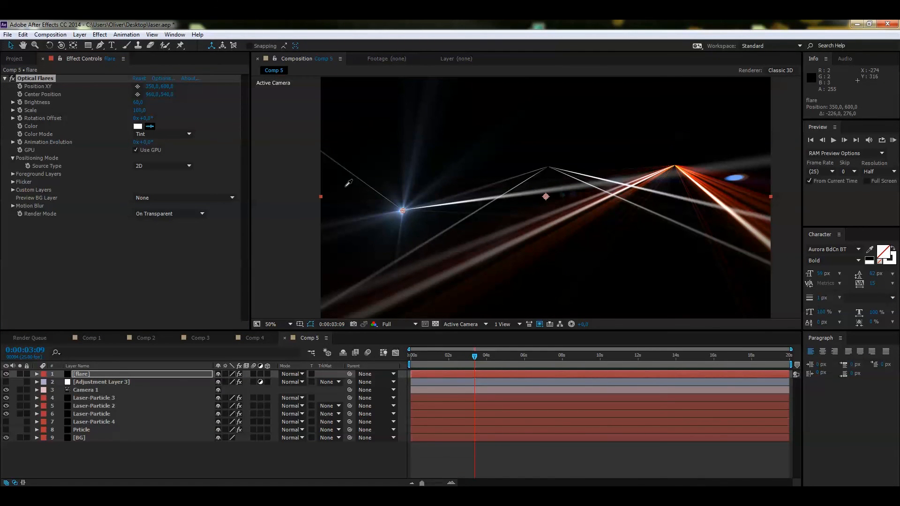
click(386, 197)
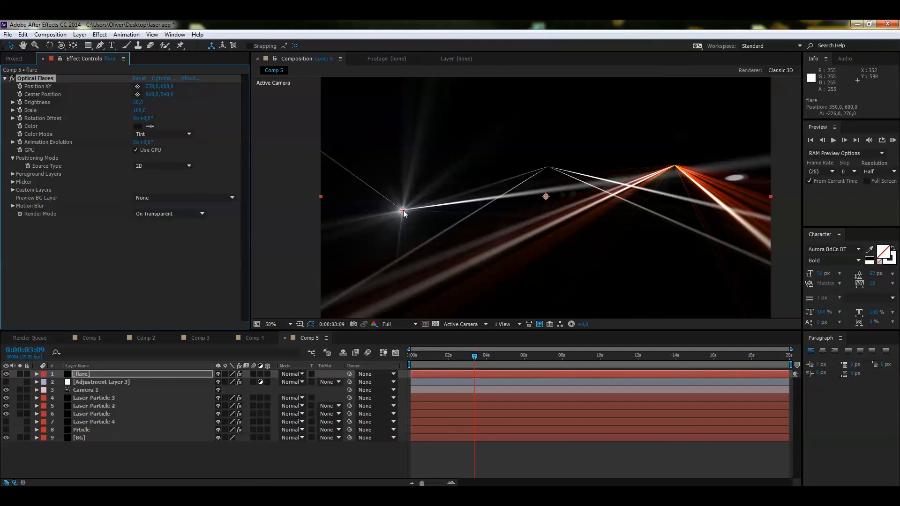
Duplicate the flare layer and place the copy's flare on the middle laser source at about 970, 416
click(112, 374)
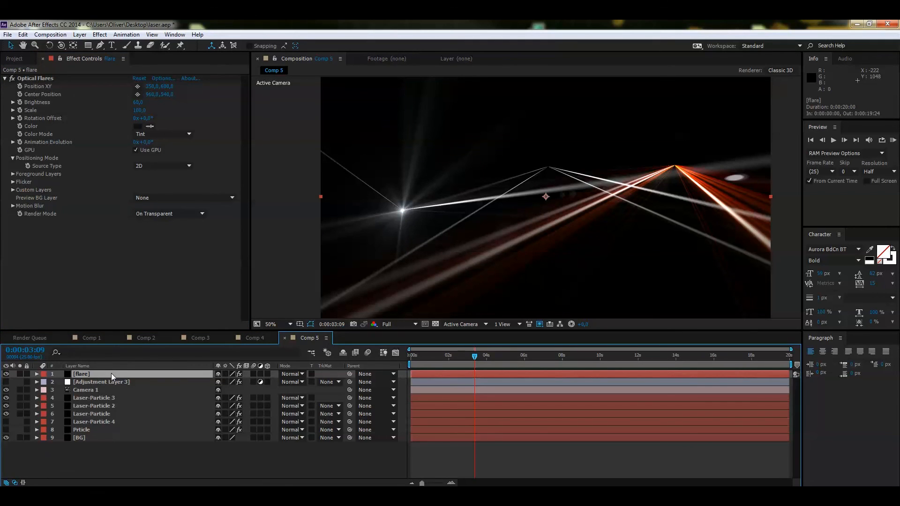
key(ctrl+d)
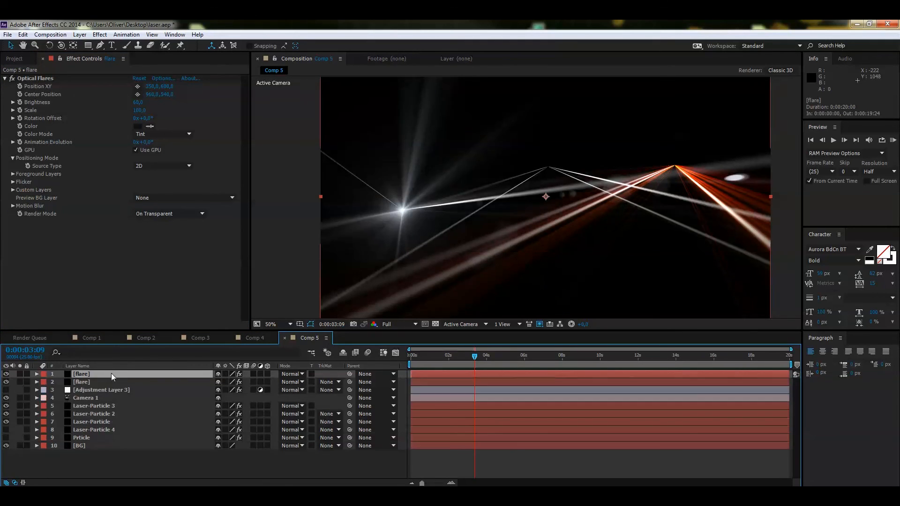
click(137, 87)
click(518, 187)
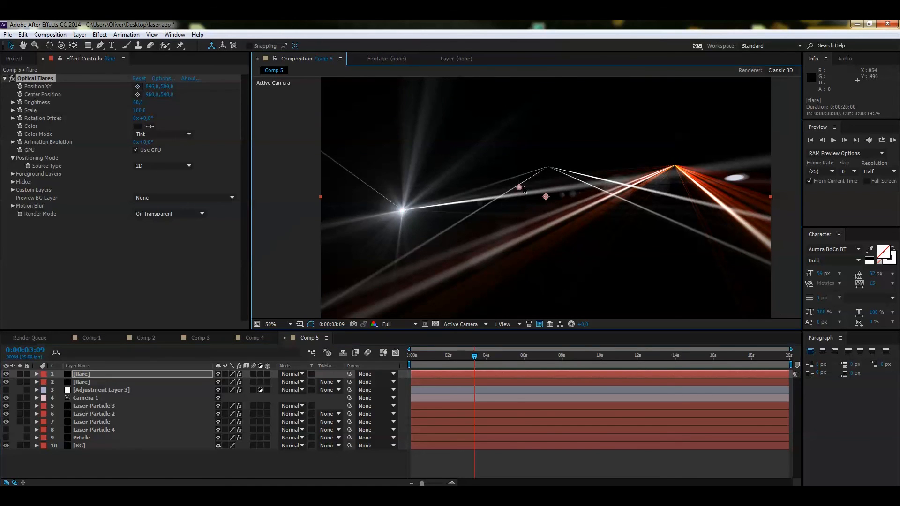
drag(515, 187, 542, 173)
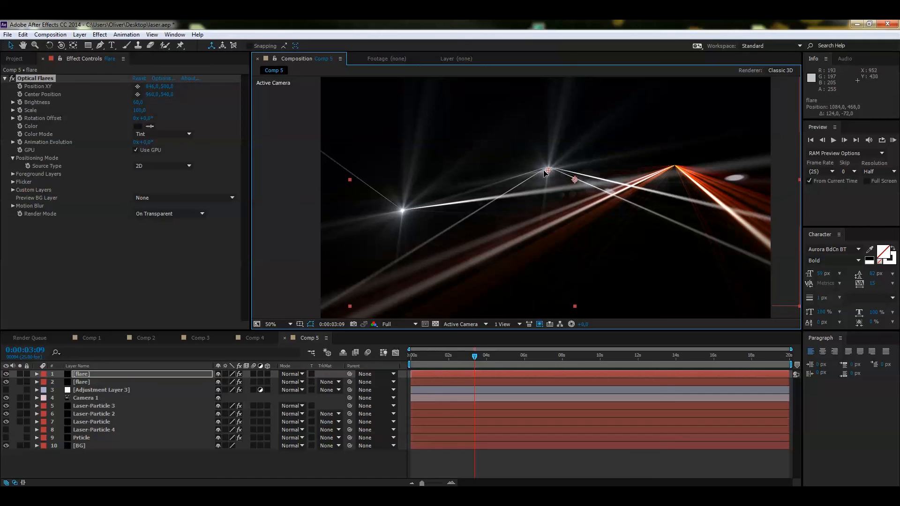
key(ctrl+z)
drag(521, 192, 548, 172)
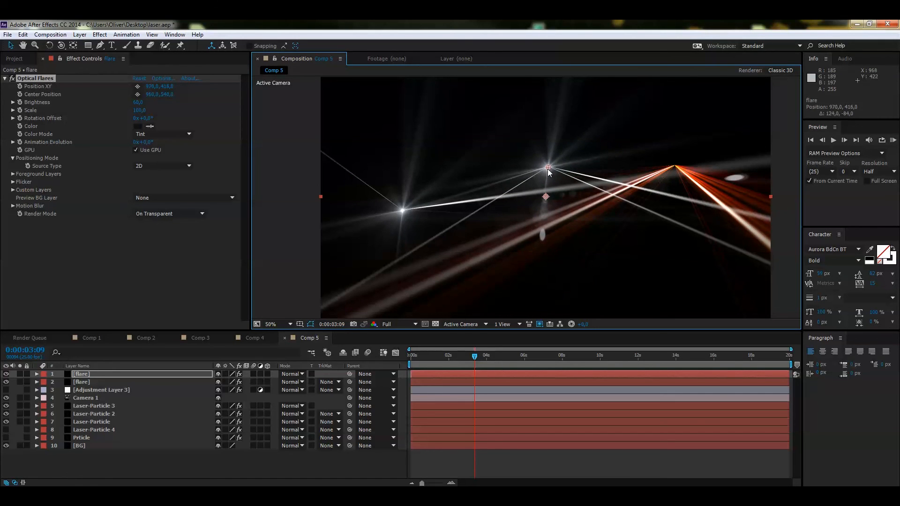
Duplicate the middle flare layer and place the new flare on the rightmost laser source at about 1512, 412
key(ctrl+d)
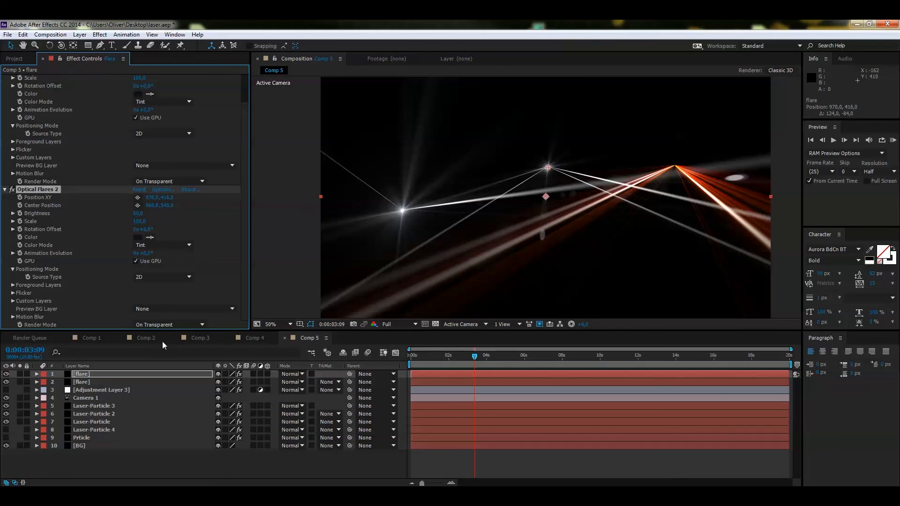
key(ctrl+z)
click(93, 374)
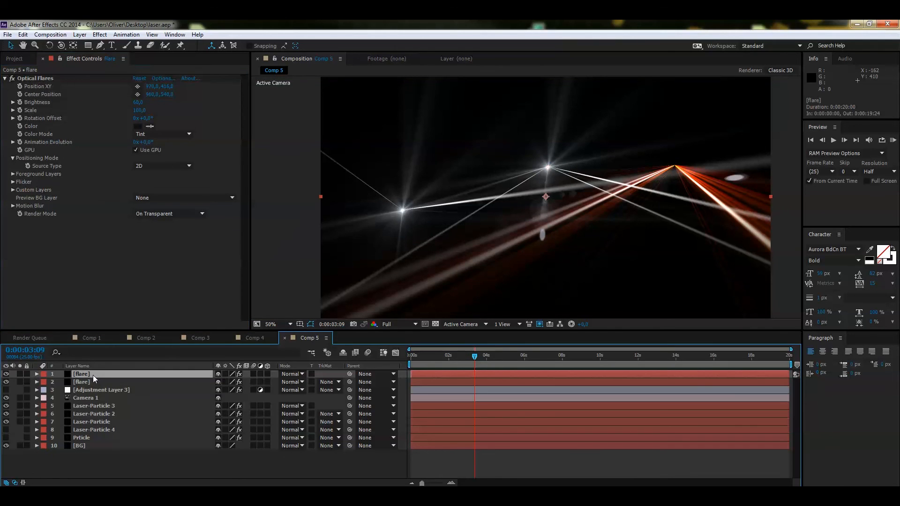
key(ctrl+d)
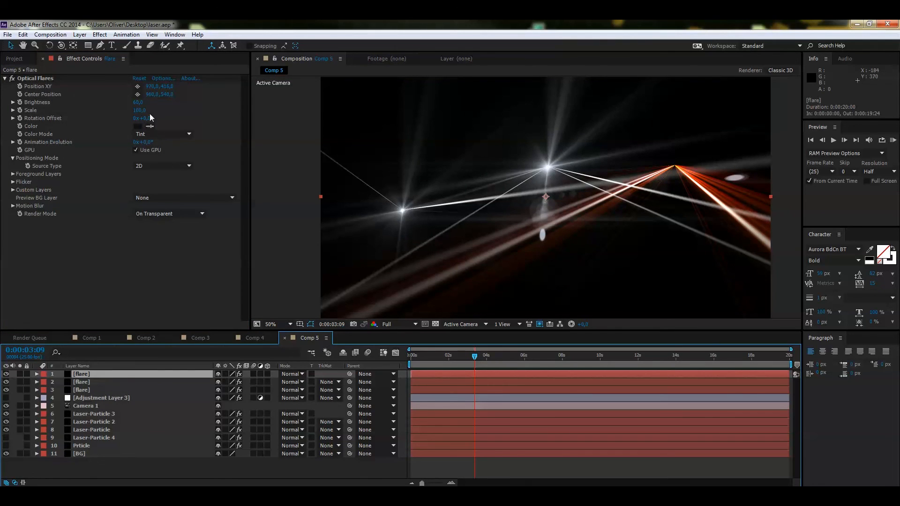
click(138, 86)
click(609, 184)
drag(609, 184, 675, 169)
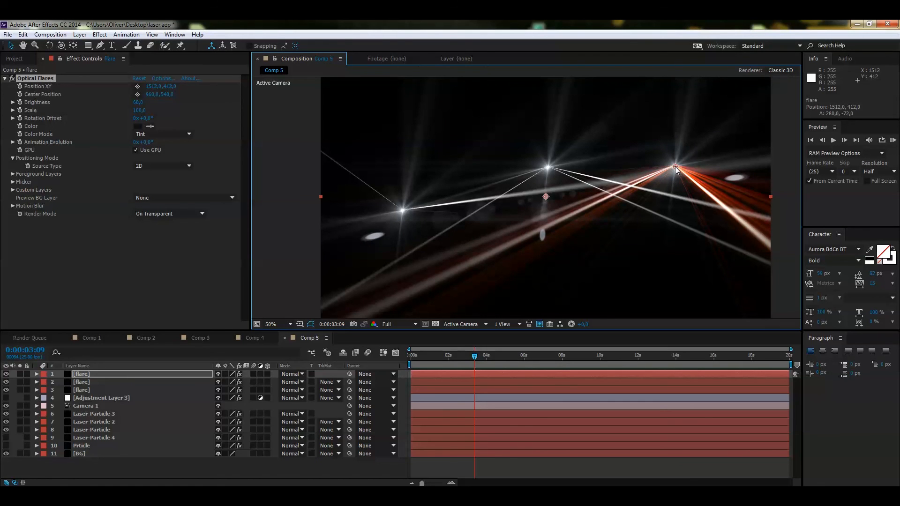
Scrub back to about 0:00:00:20 to check the three flares against the moving laser beams
drag(474, 356, 427, 360)
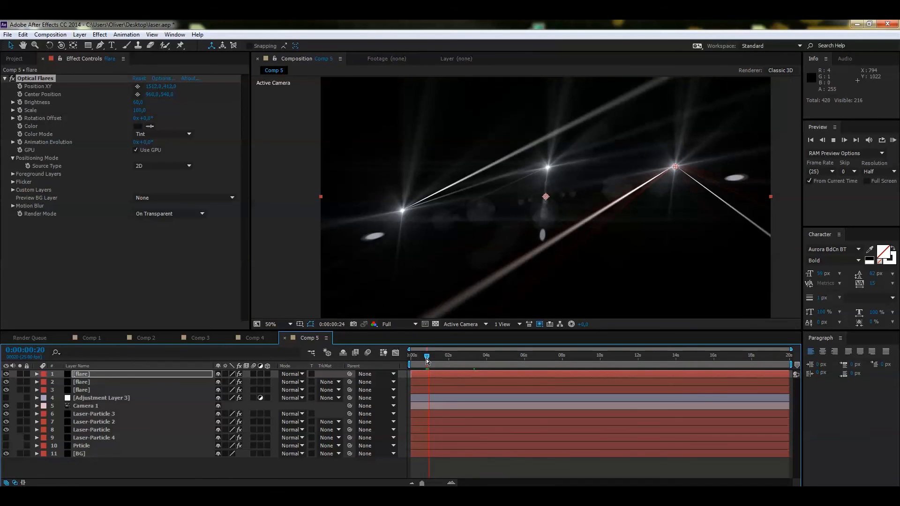